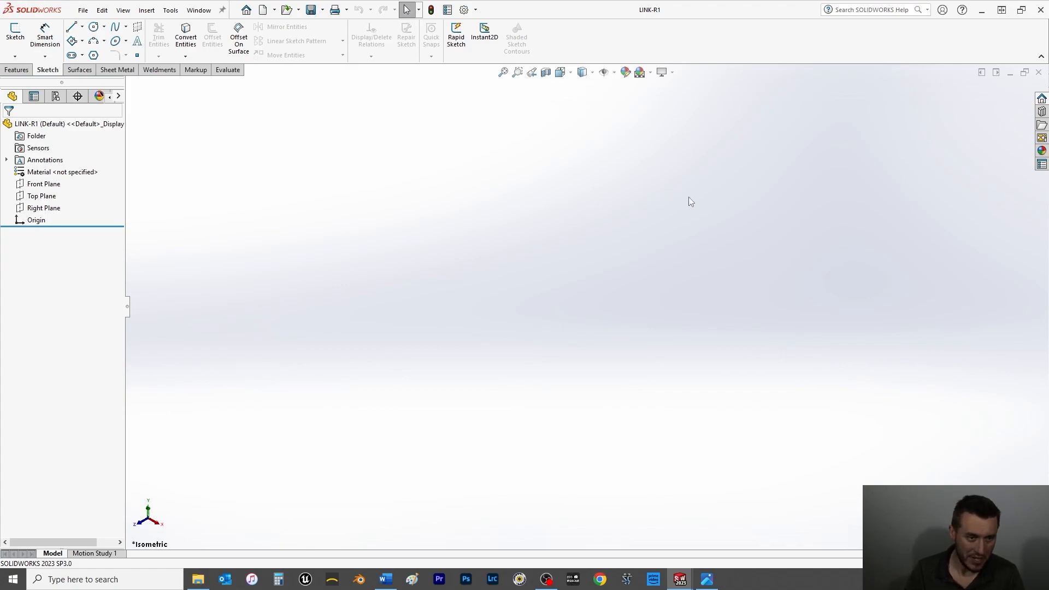
Sketch a horizontal midpoint line about 184 mm long on the Front Plane, centred on the origin.
click(55, 185)
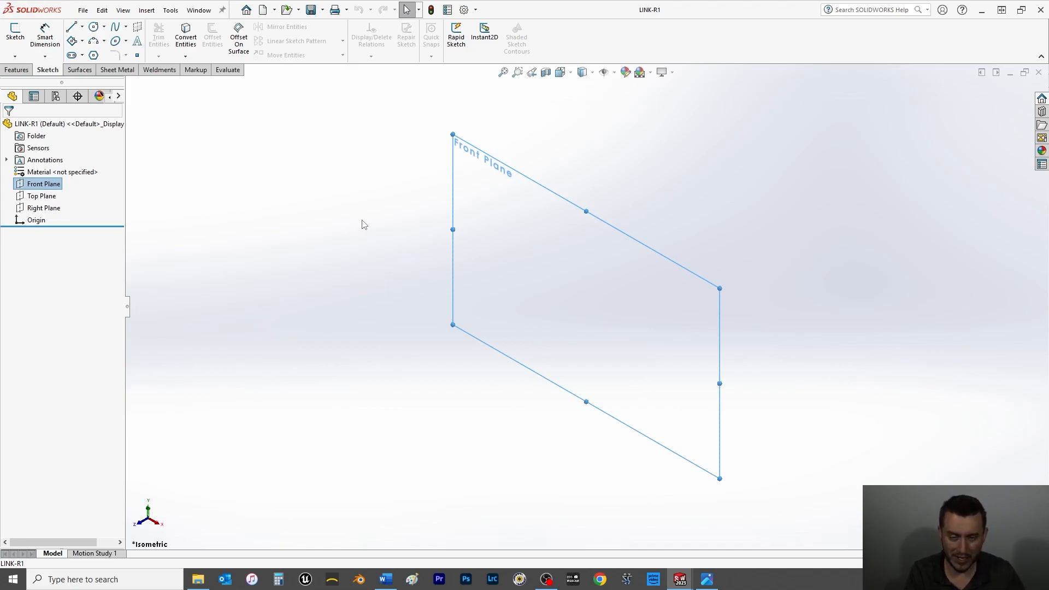
key(ctrl+1)
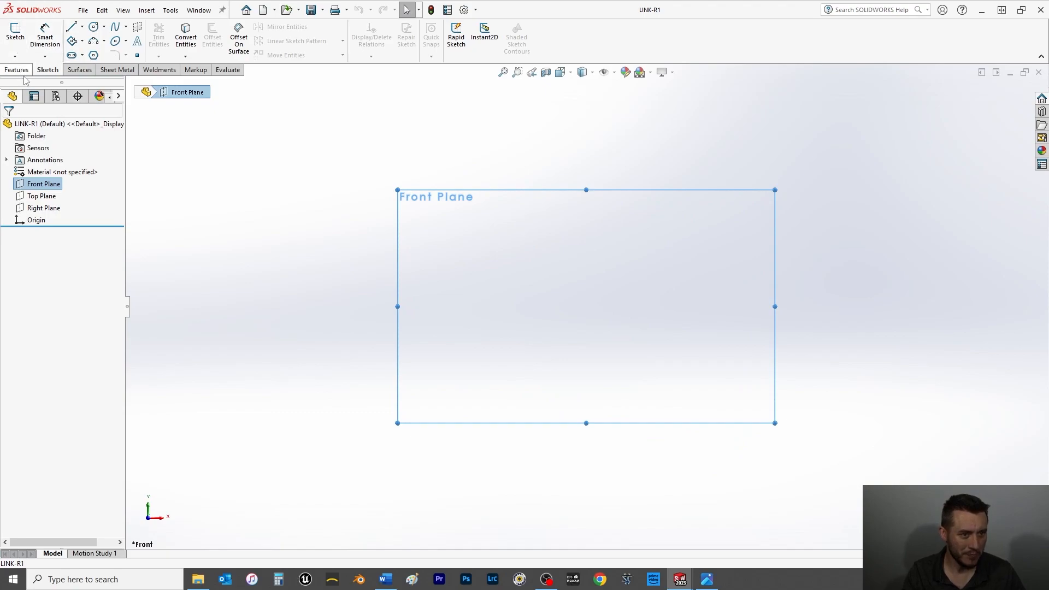
click(82, 27)
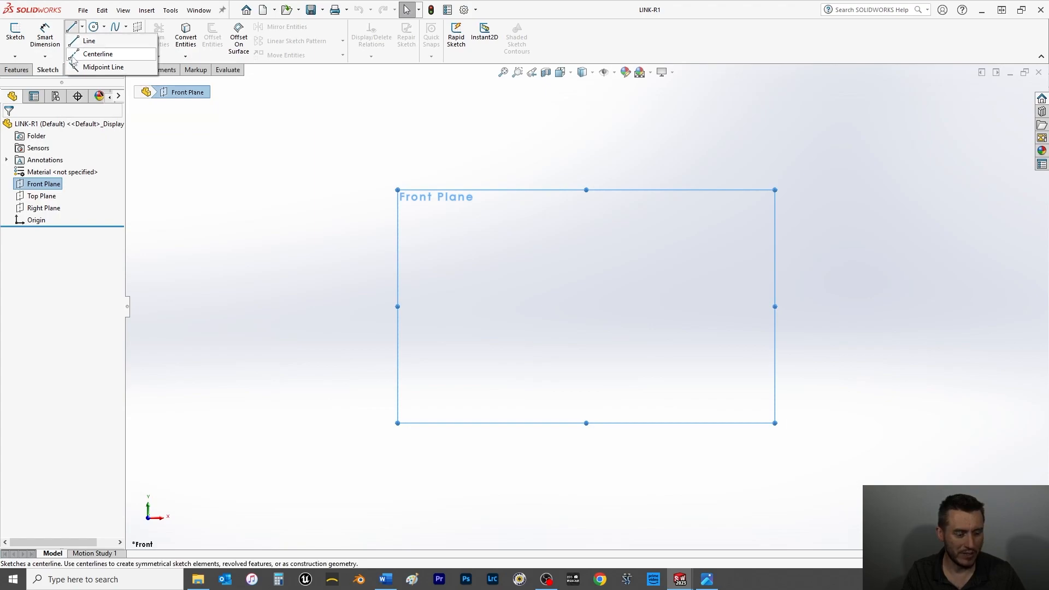
click(99, 67)
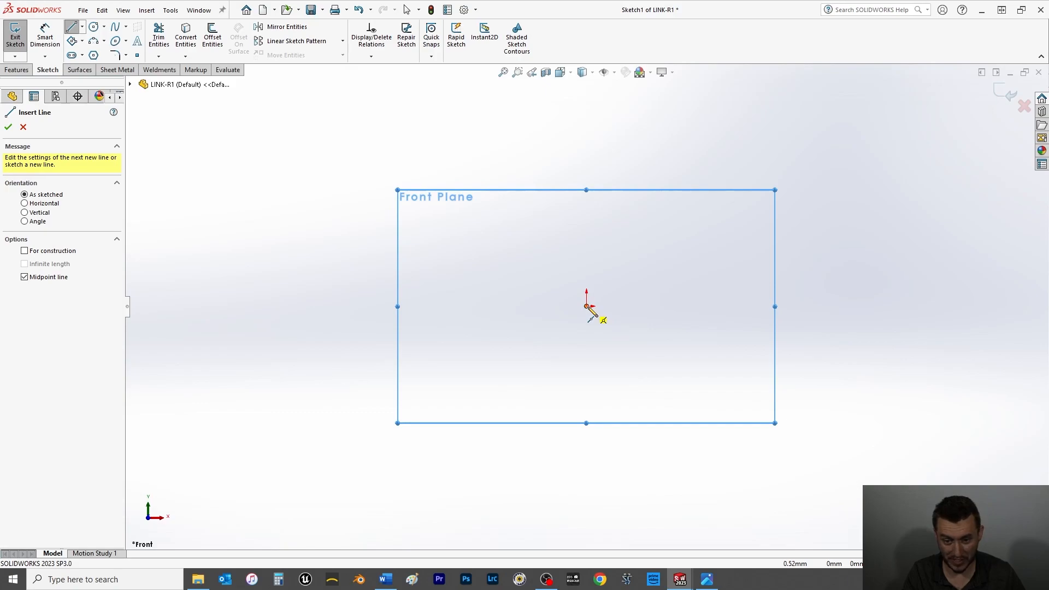
click(587, 307)
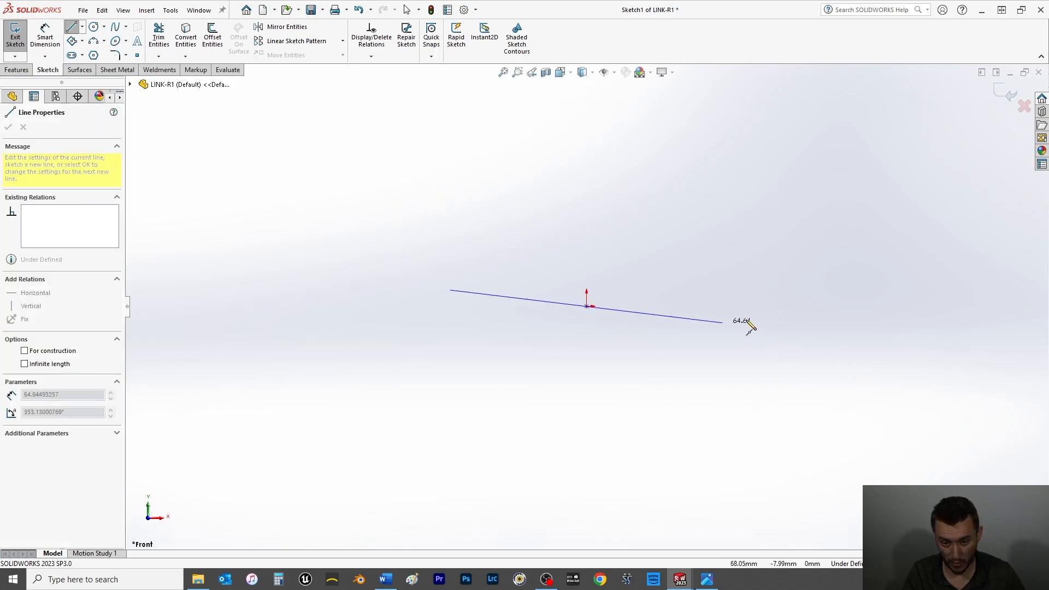
click(785, 312)
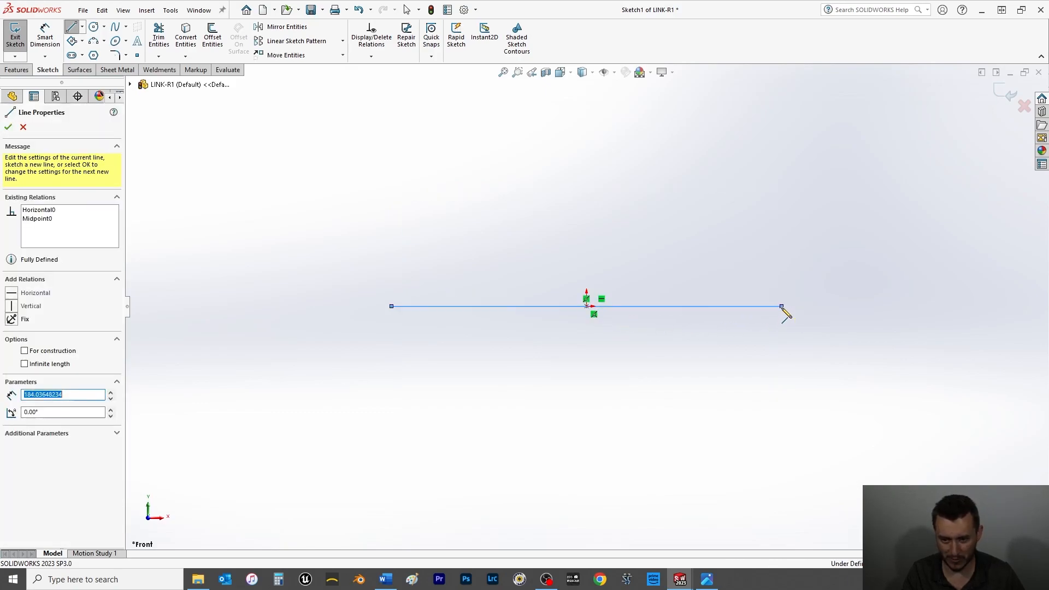
right_click(775, 357)
click(780, 362)
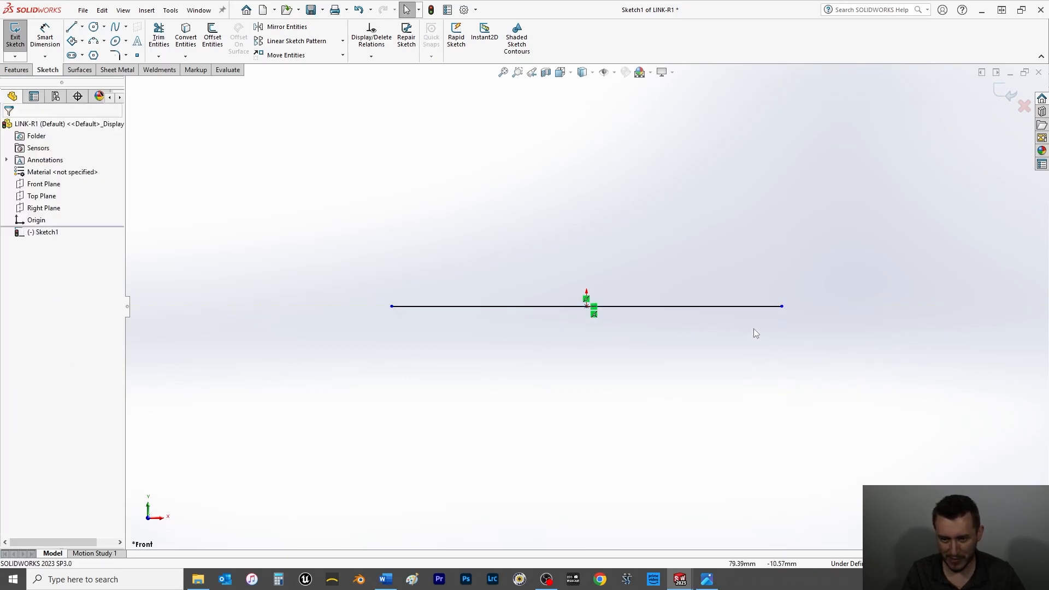
Convert the horizontal line through the origin to construction geometry.
click(724, 308)
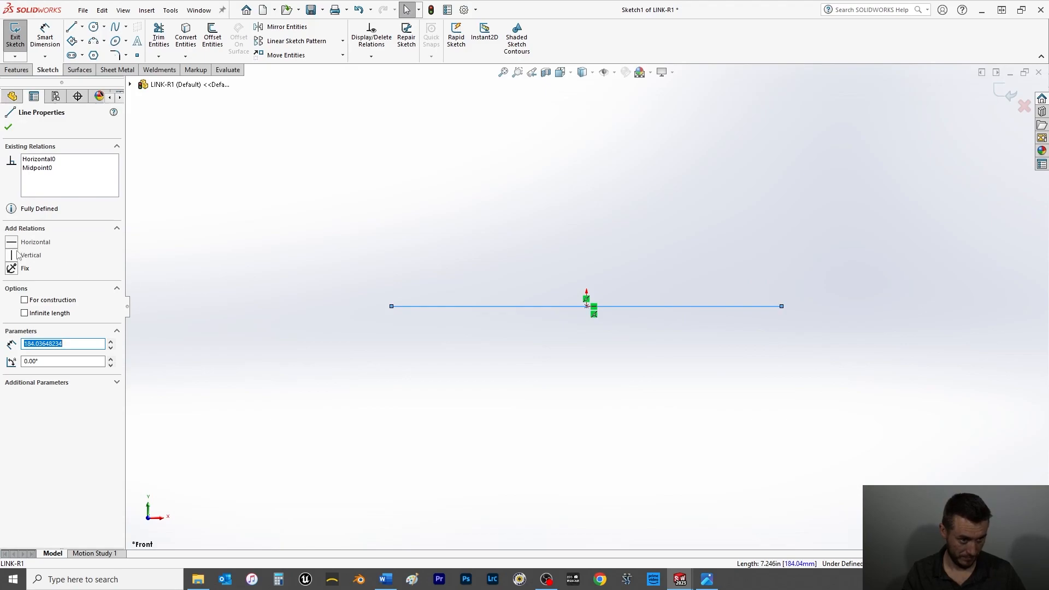
click(24, 299)
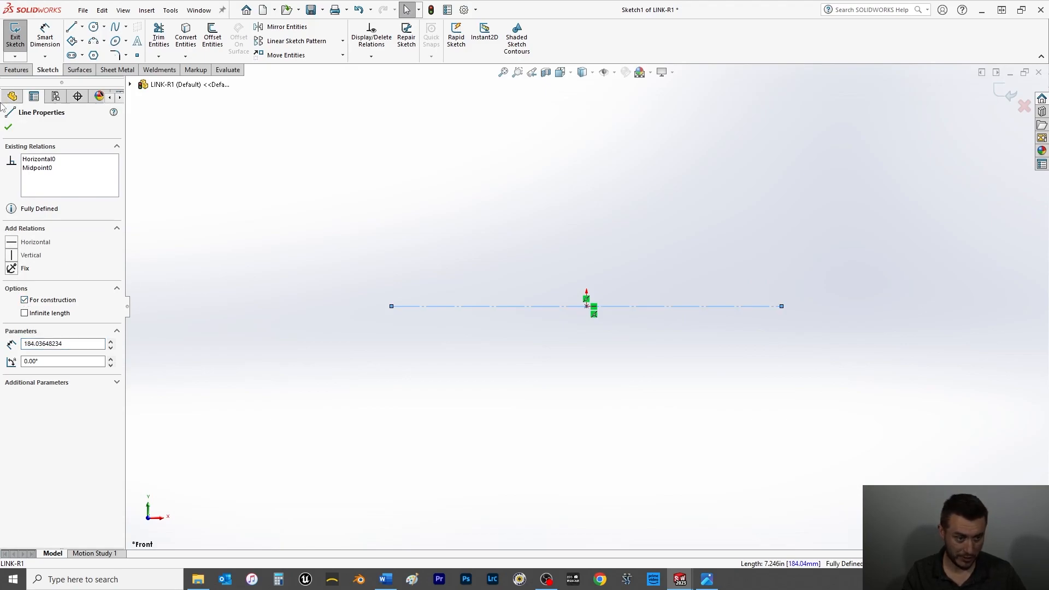
click(8, 127)
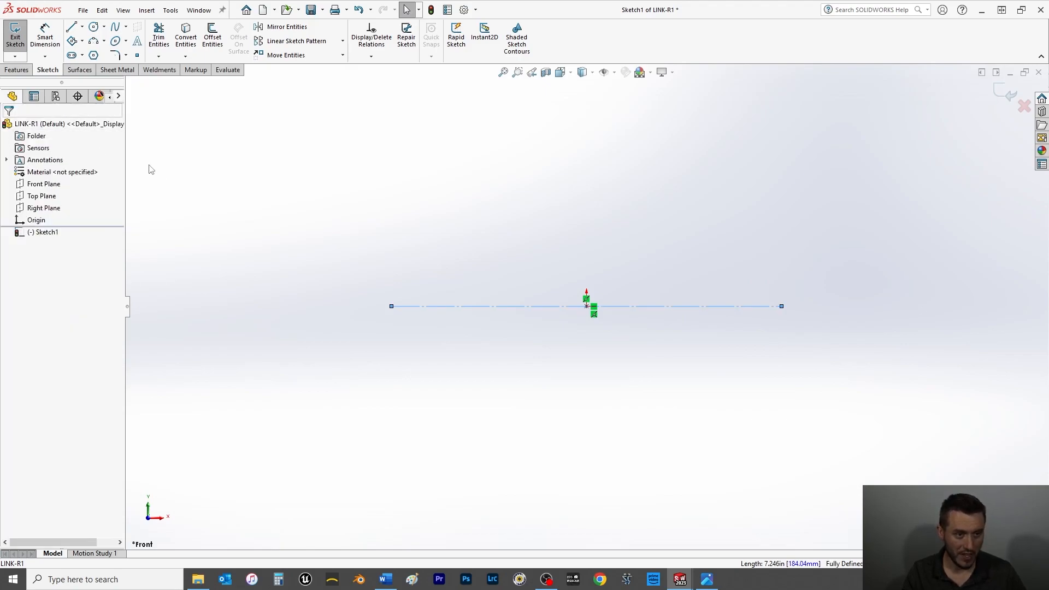
Dimension the construction line's length and set it to 120 mm.
click(46, 39)
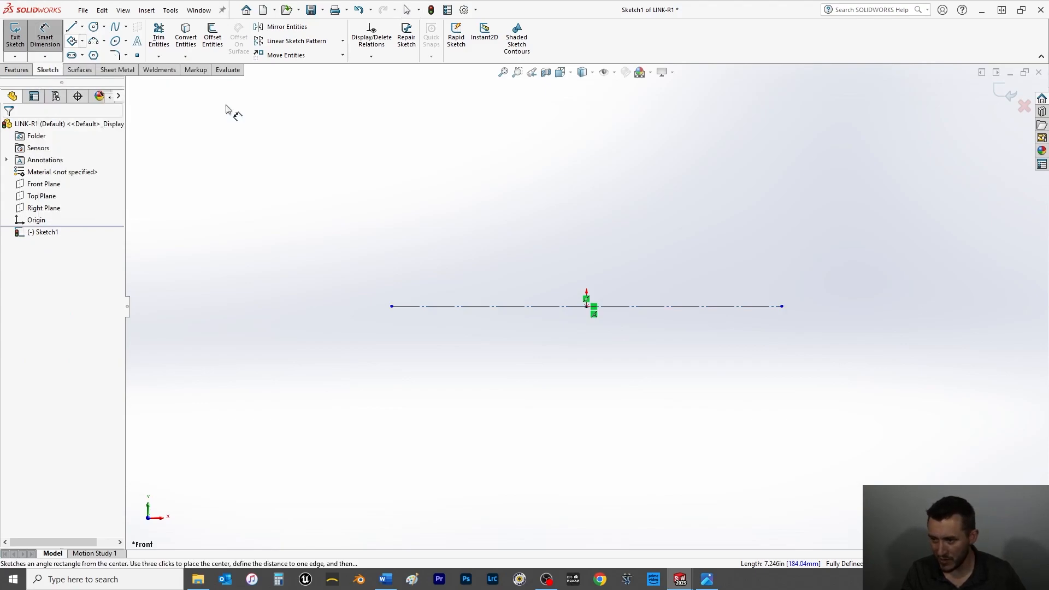
click(485, 311)
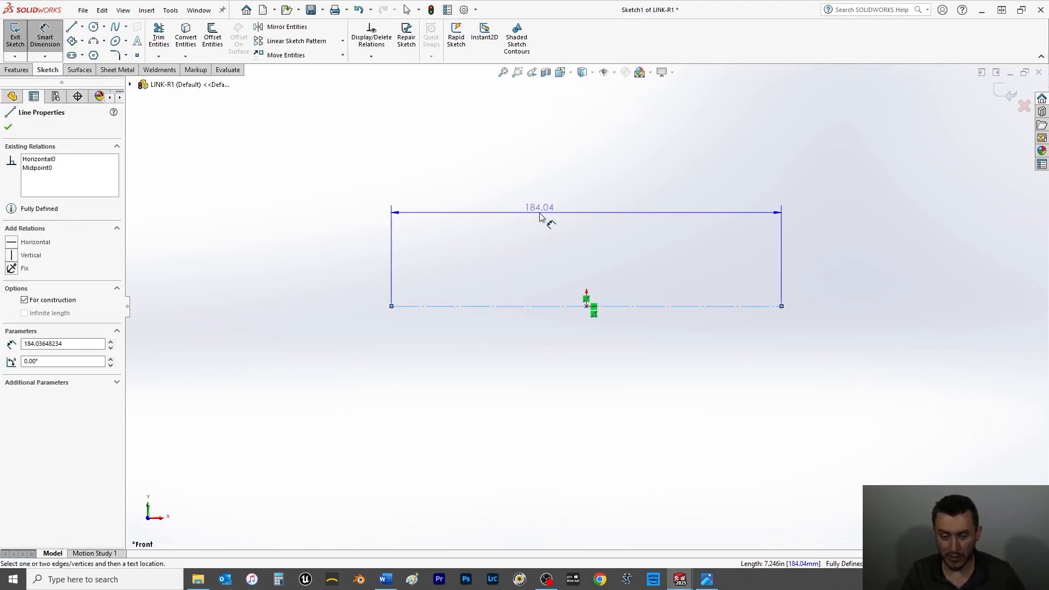
click(565, 197)
text(120)
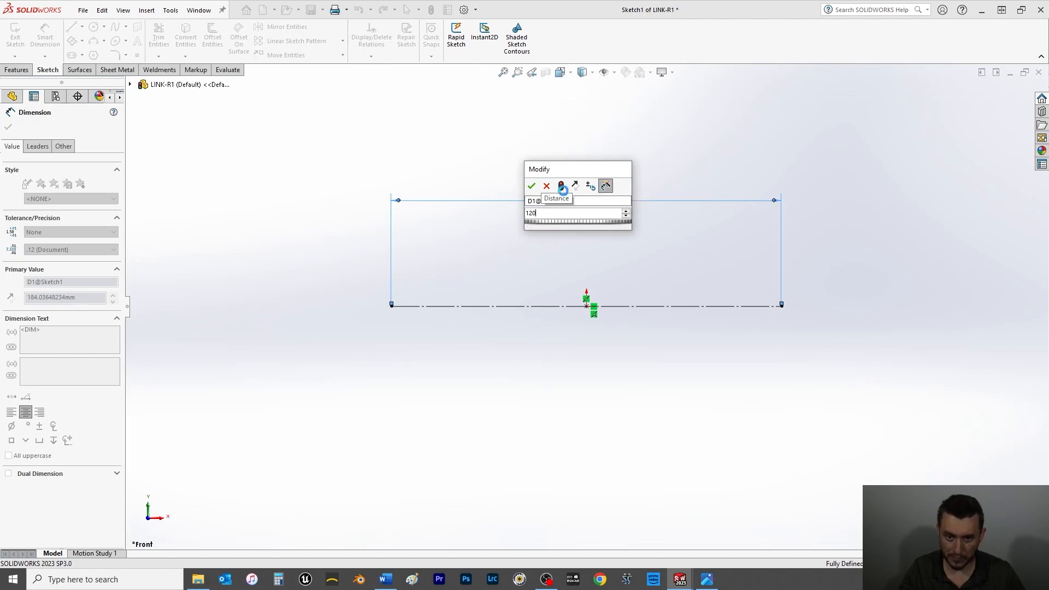
key(Return)
click(8, 127)
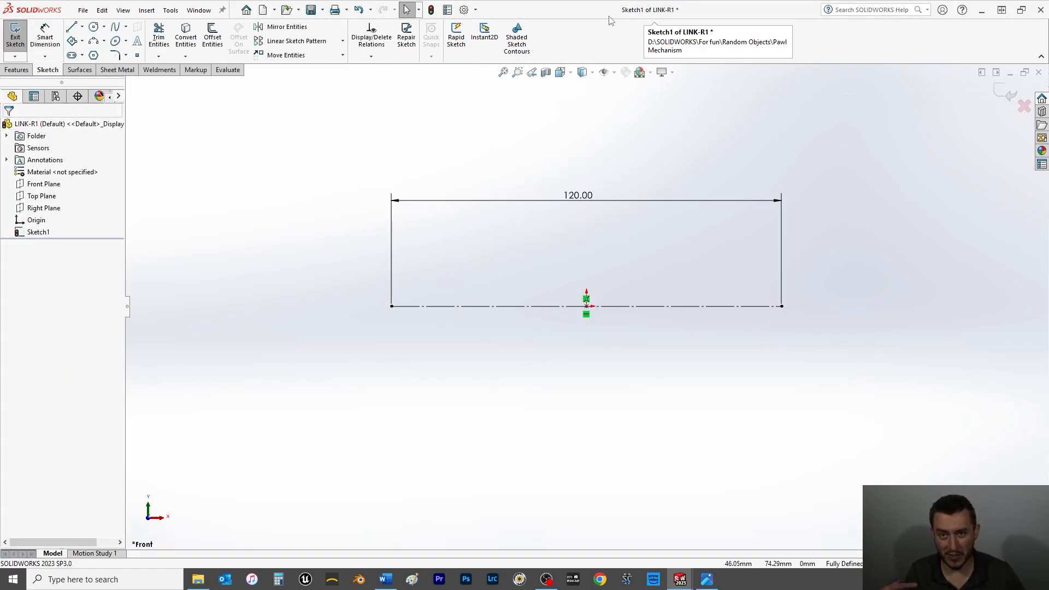
Check the unit system in the document properties and leave the settings without changing them.
click(464, 11)
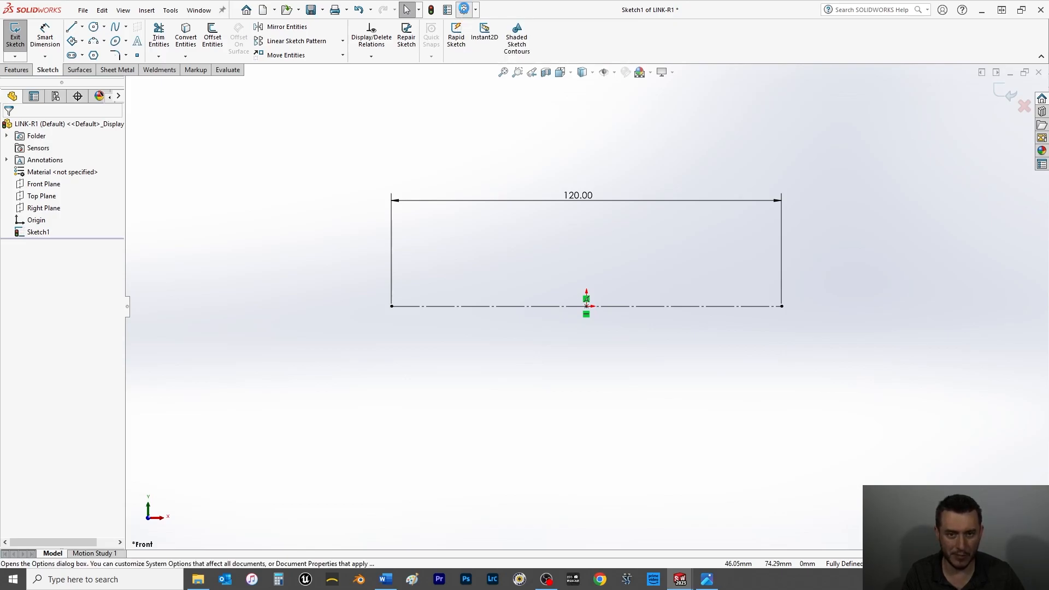
click(376, 103)
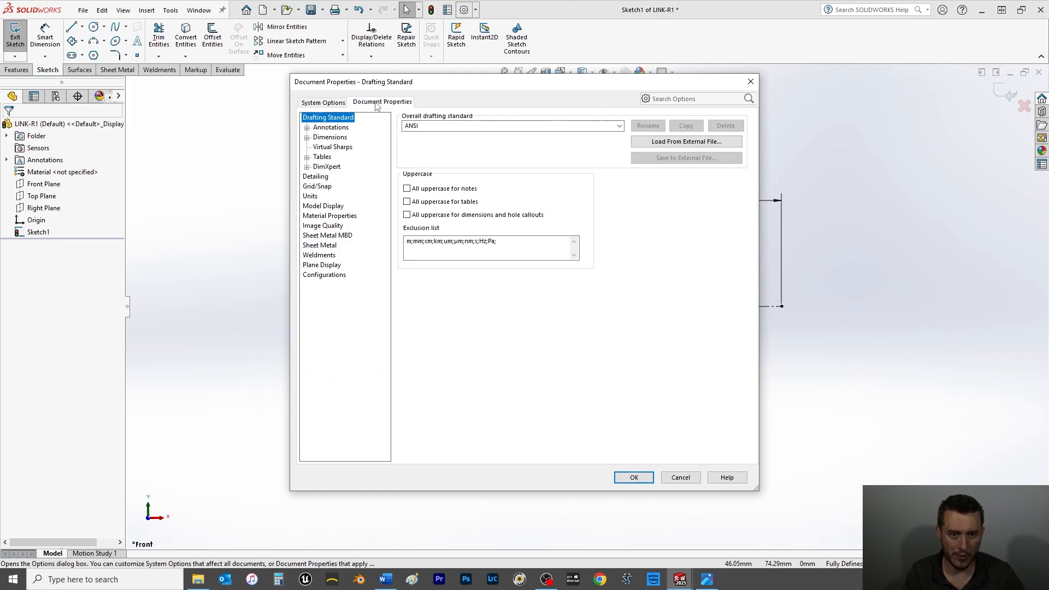
click(309, 196)
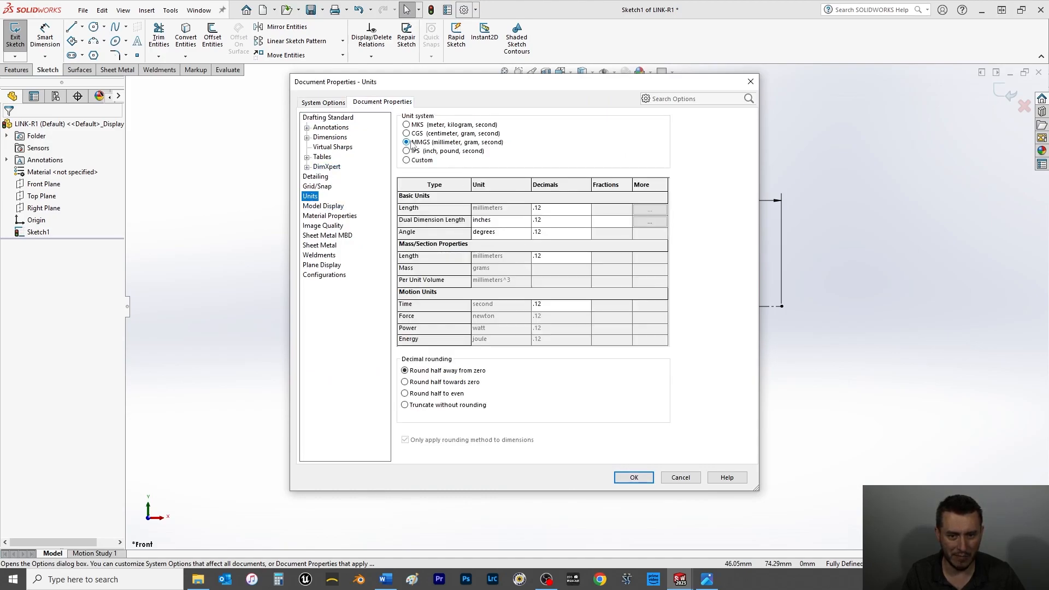
click(689, 474)
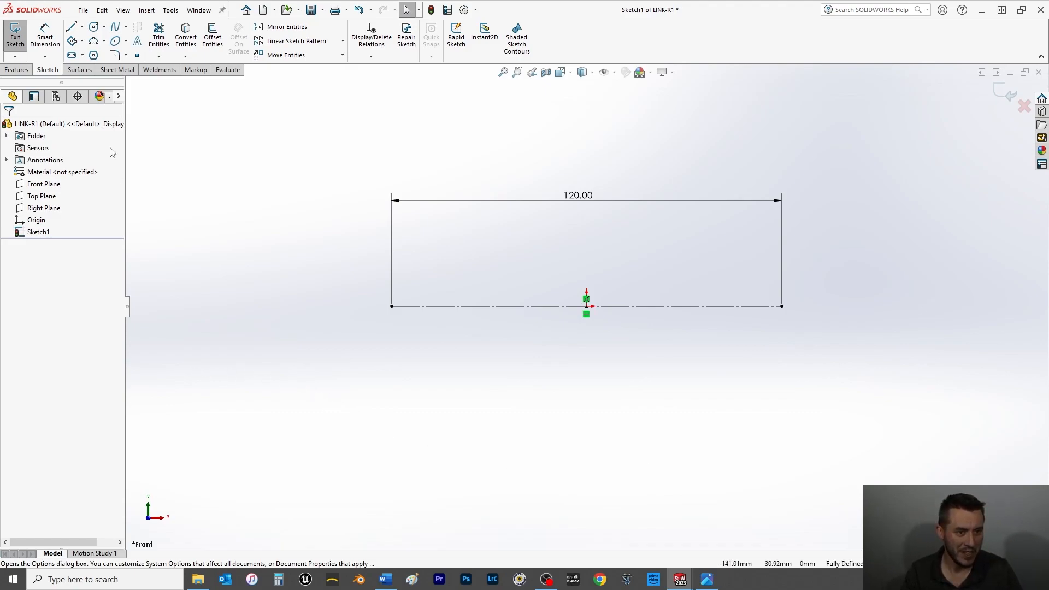
Sketch a straight slot about 35 mm wide between the two endpoints of the construction line.
click(75, 55)
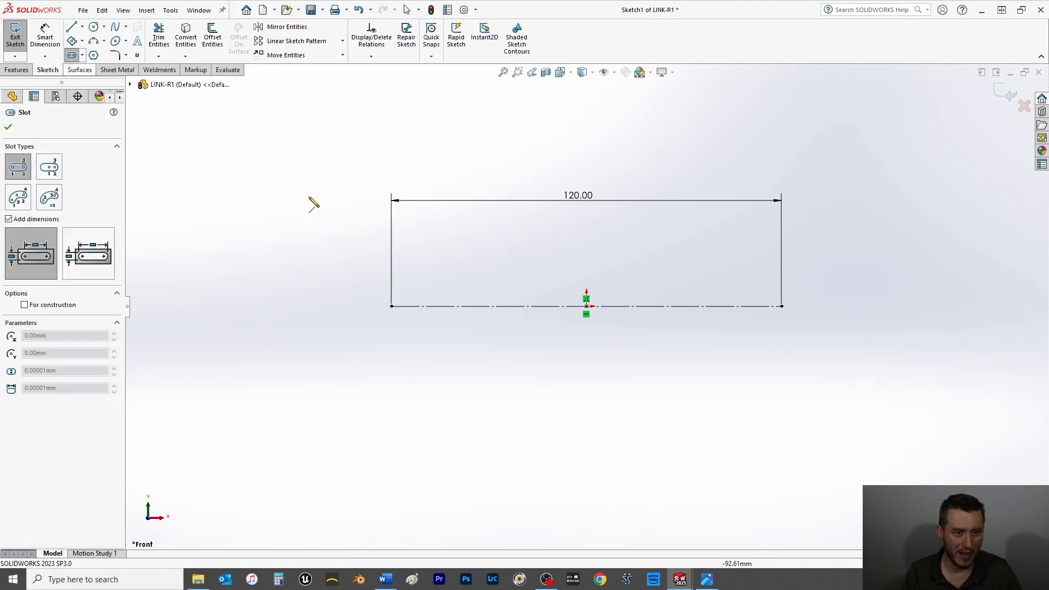
click(391, 306)
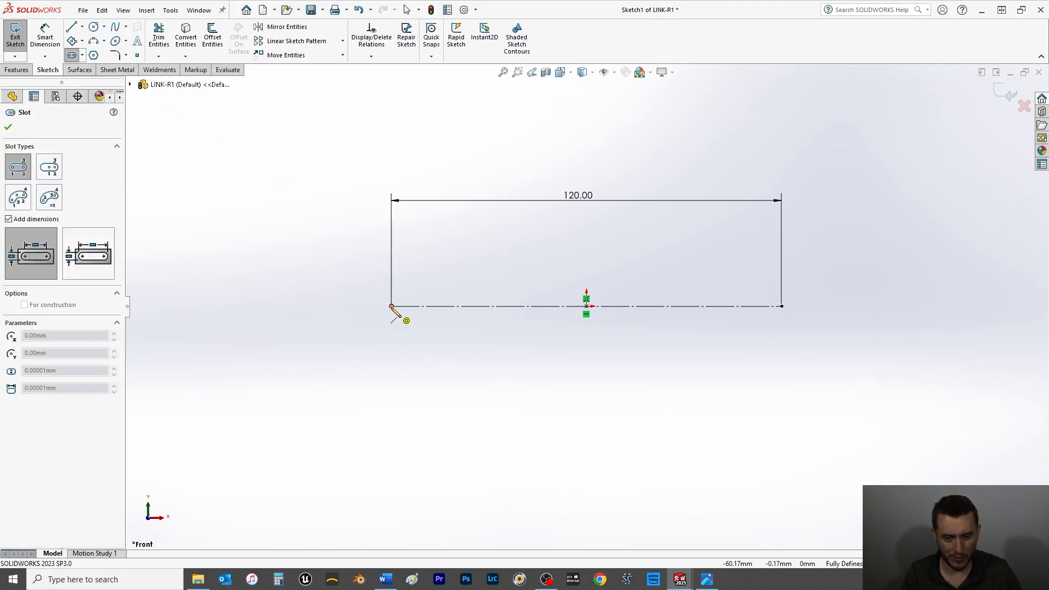
click(781, 306)
click(805, 369)
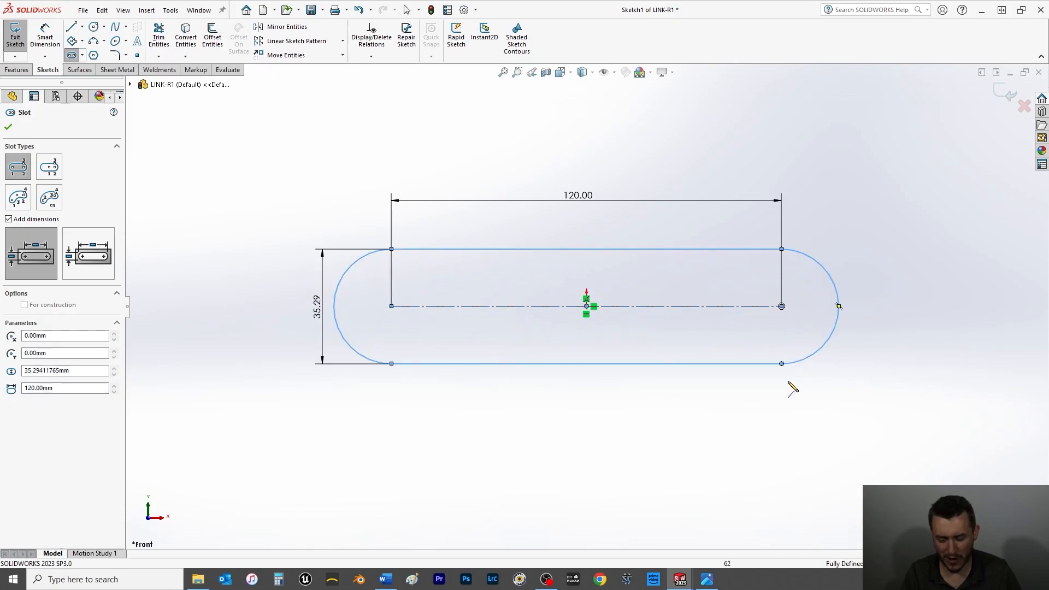
click(8, 127)
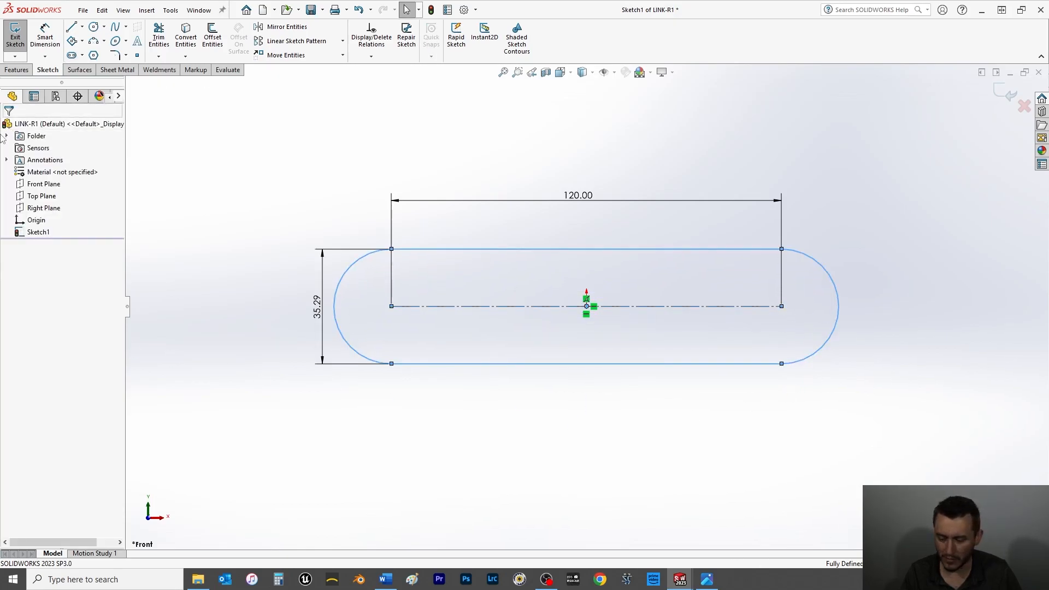
Set the slot's width to 25 mm.
click(316, 318)
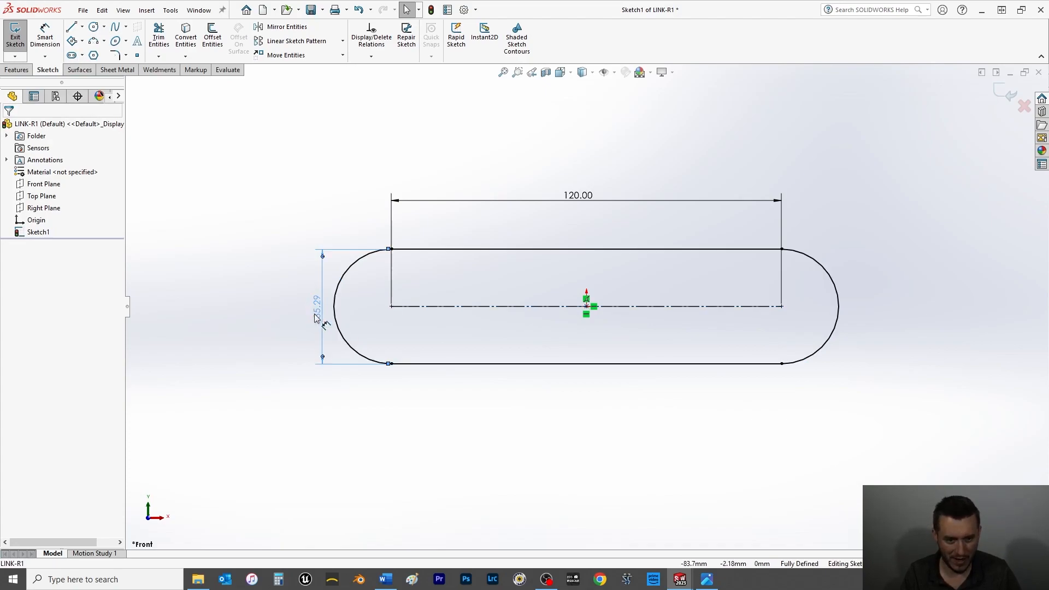
double_click(316, 318)
text(25)
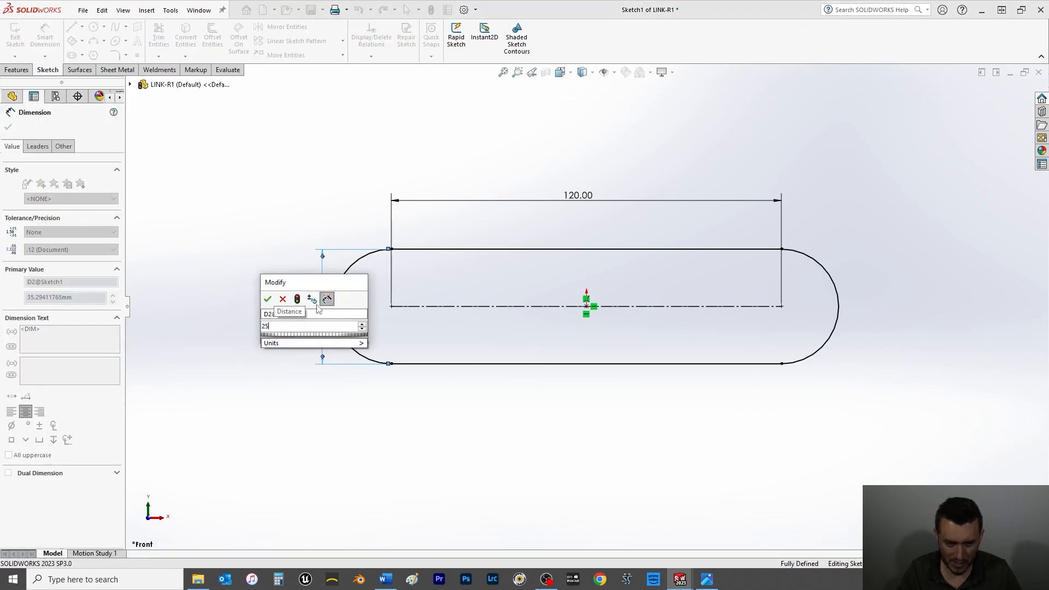
key(Return)
click(8, 127)
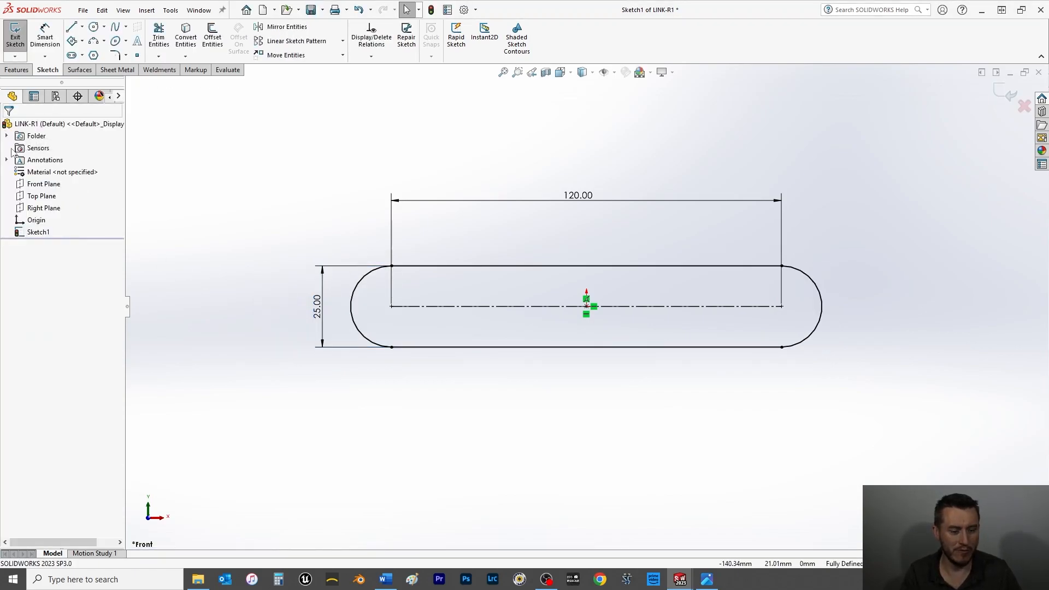
Sketch three circles on the centerline: radius about 5.3 mm at the left endpoint, 5.6 mm at the origin and 3.8 mm at the right endpoint.
click(94, 27)
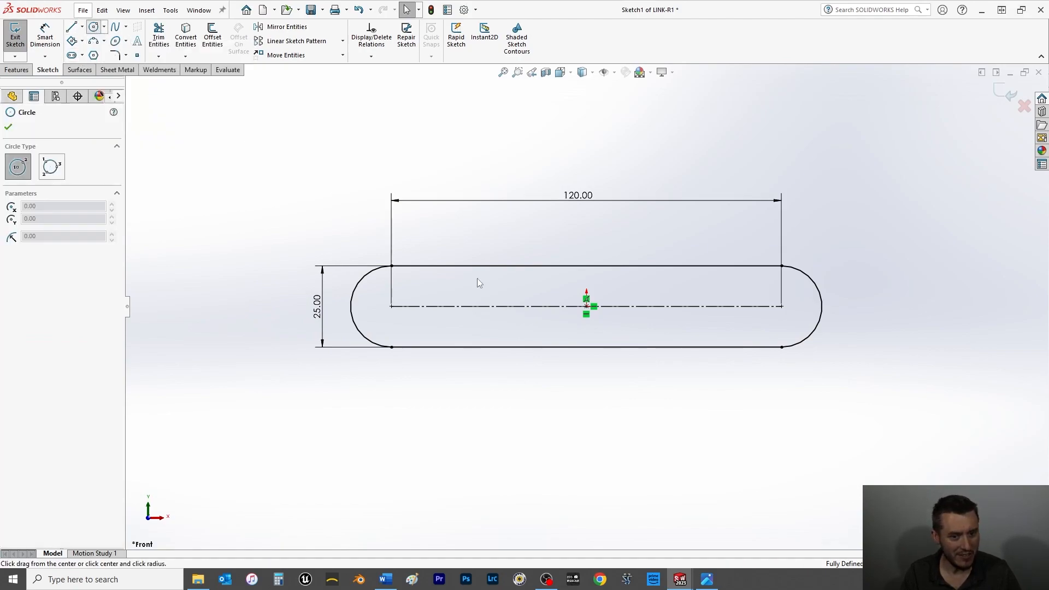
click(391, 306)
click(403, 319)
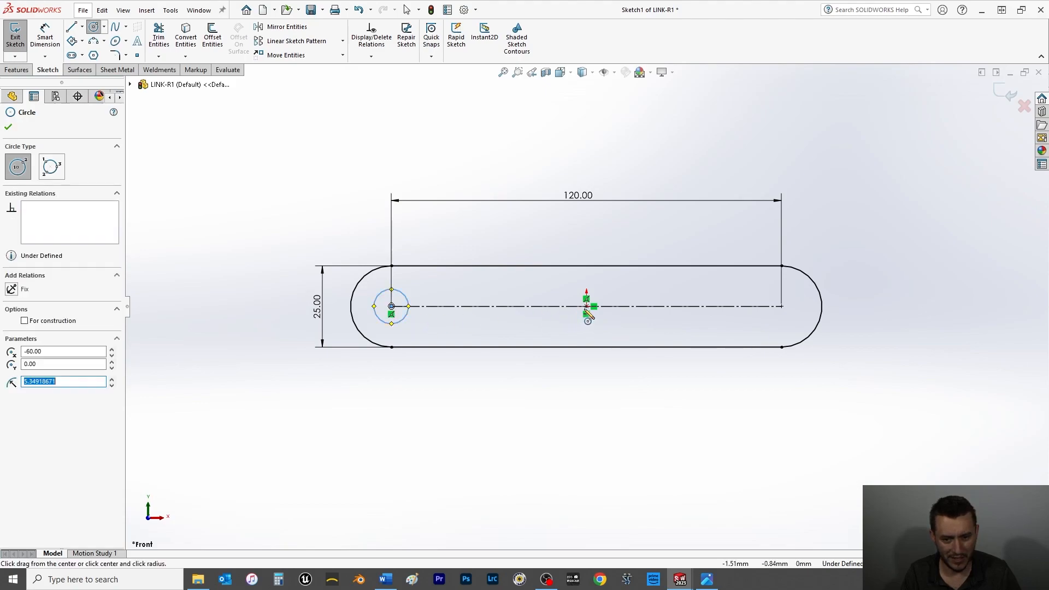
click(586, 307)
click(598, 320)
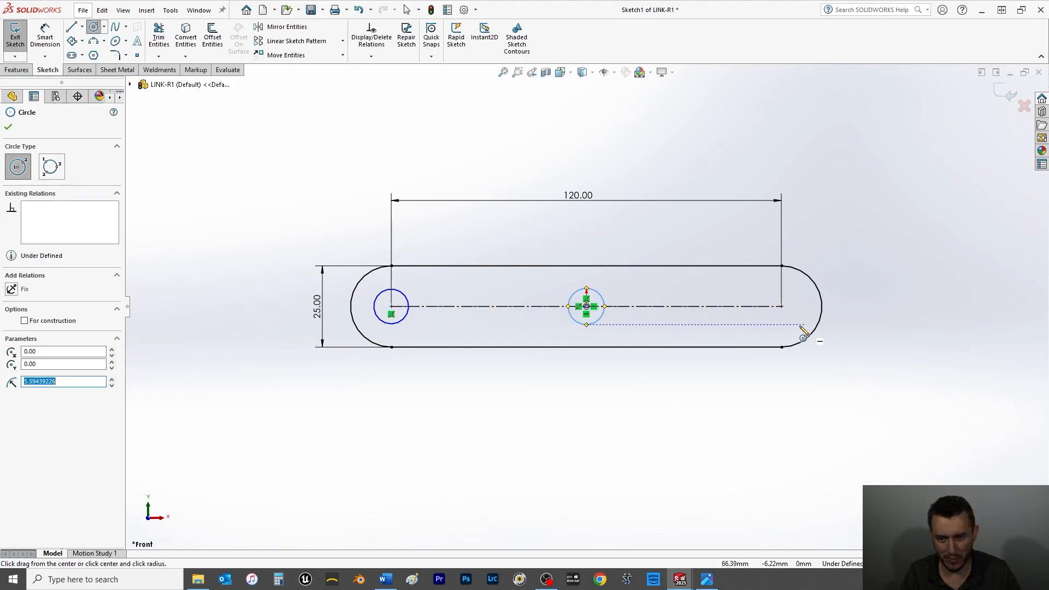
click(782, 306)
click(790, 316)
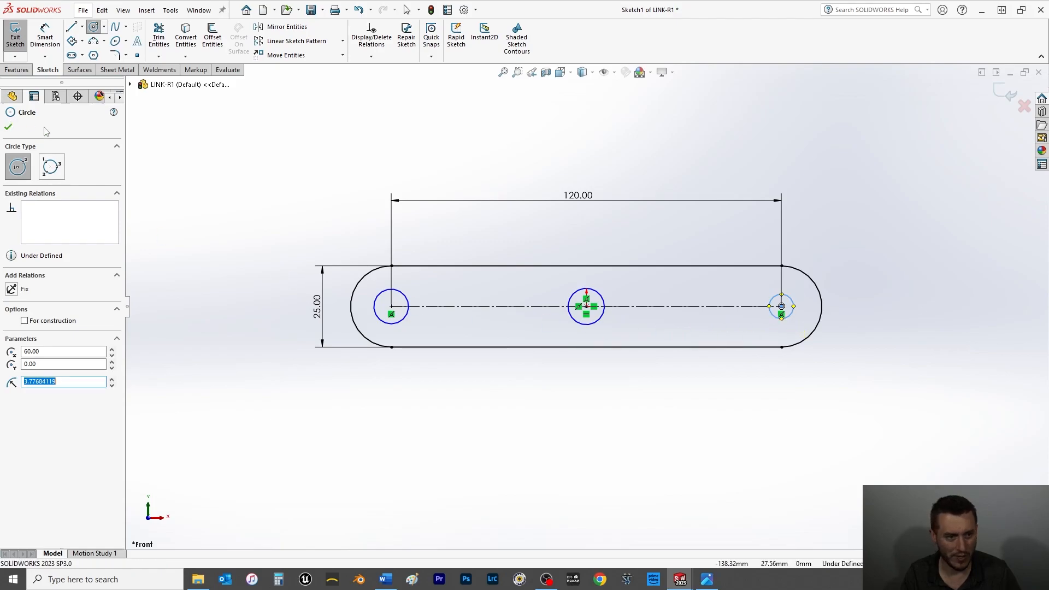
click(12, 129)
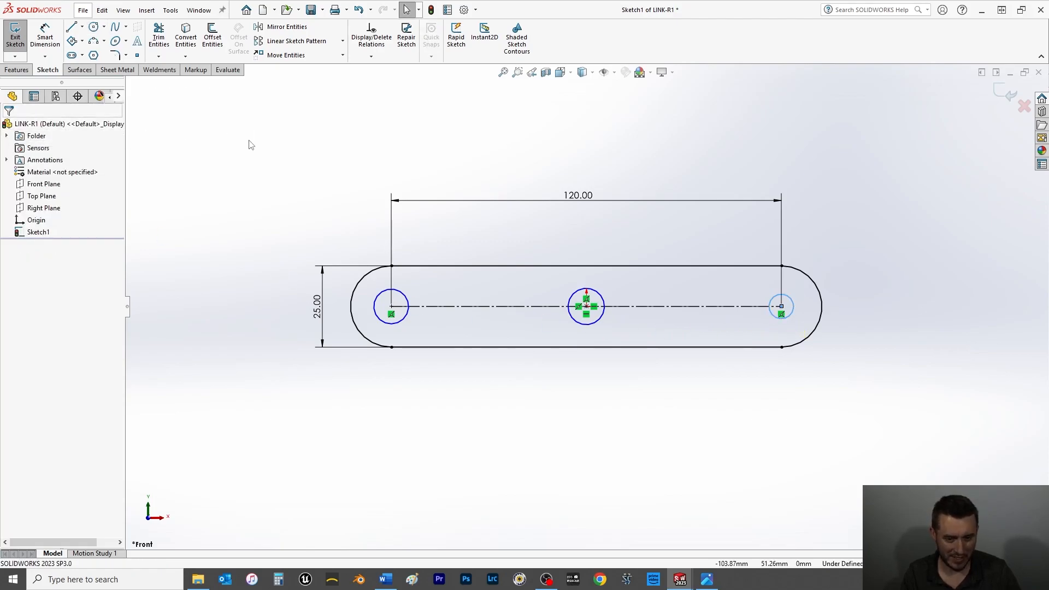
Add an Equal relation between the left circle and the middle circle.
ctrl+click(401, 321)
ctrl+click(582, 326)
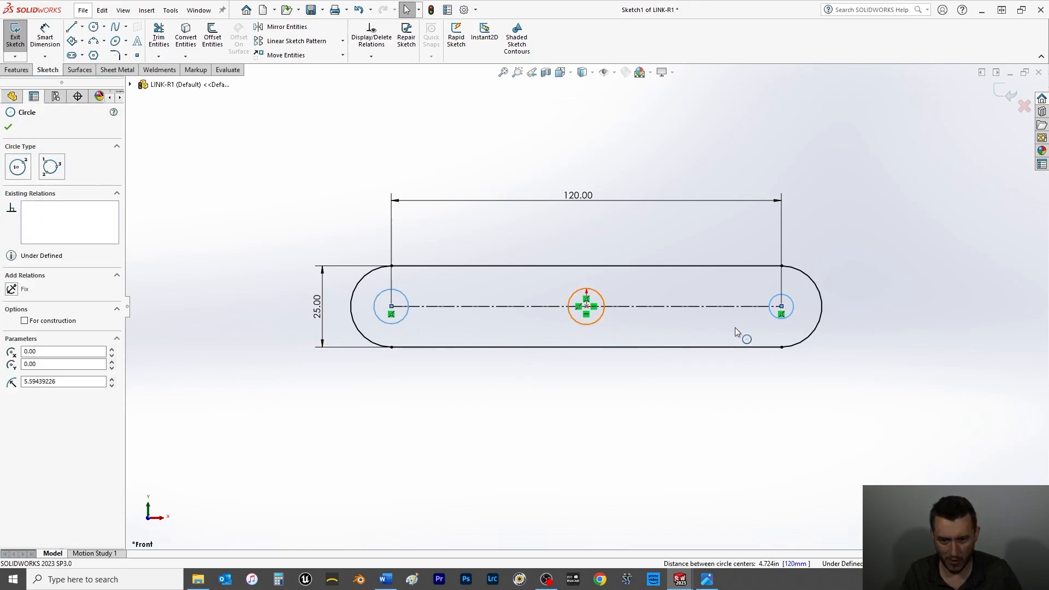
ctrl+click(775, 317)
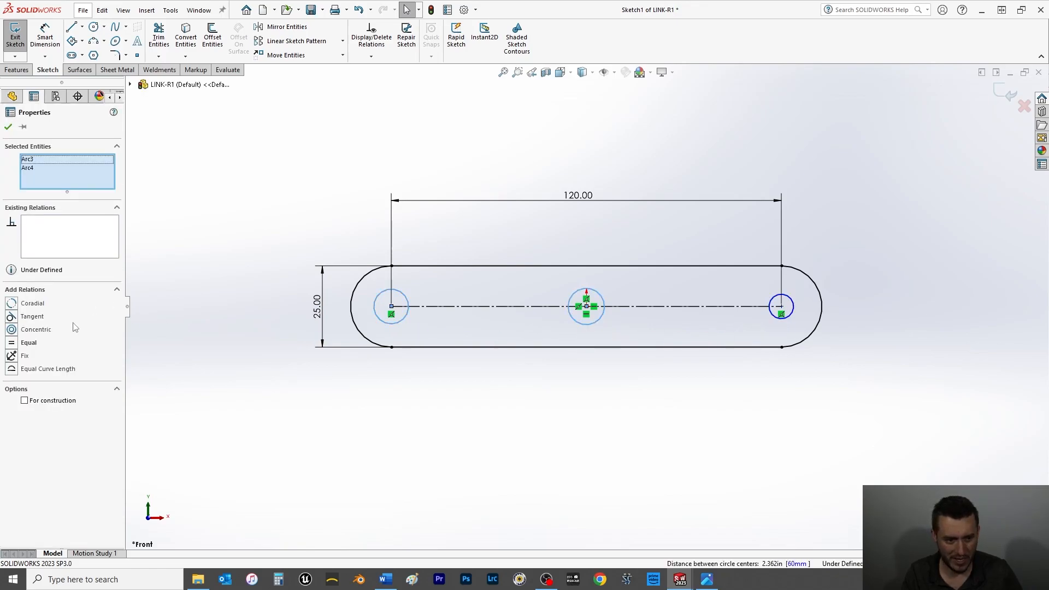
click(16, 344)
click(8, 127)
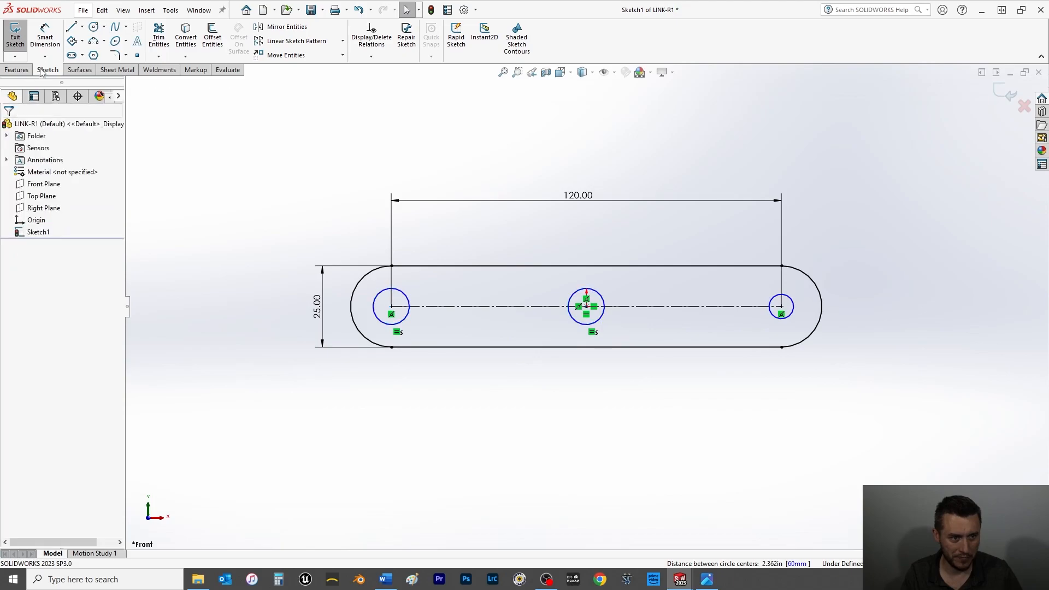
Dimension the left circle's diameter as 15 mm.
click(44, 43)
click(404, 322)
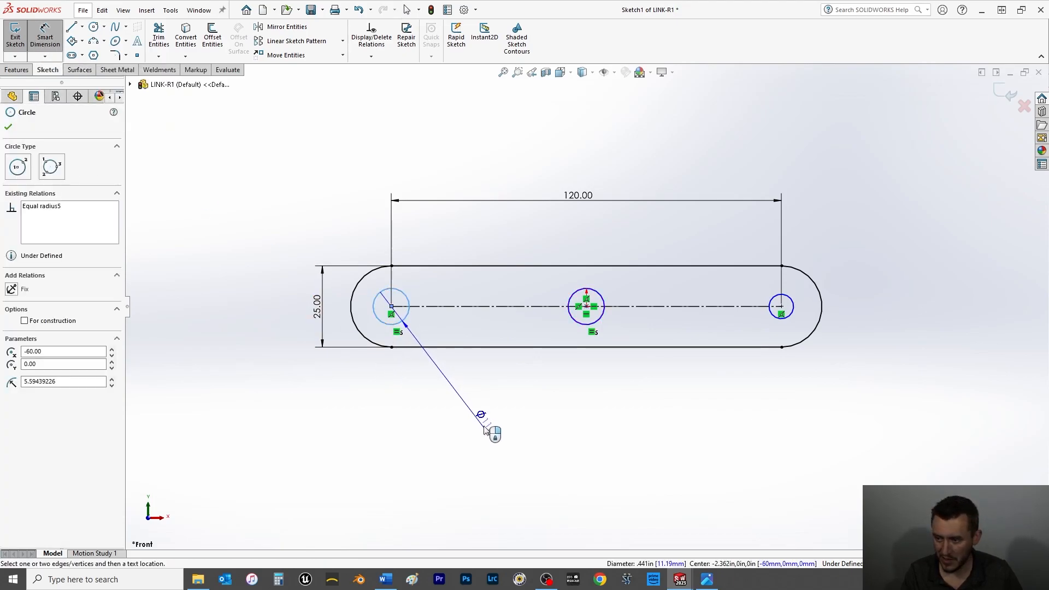
click(486, 425)
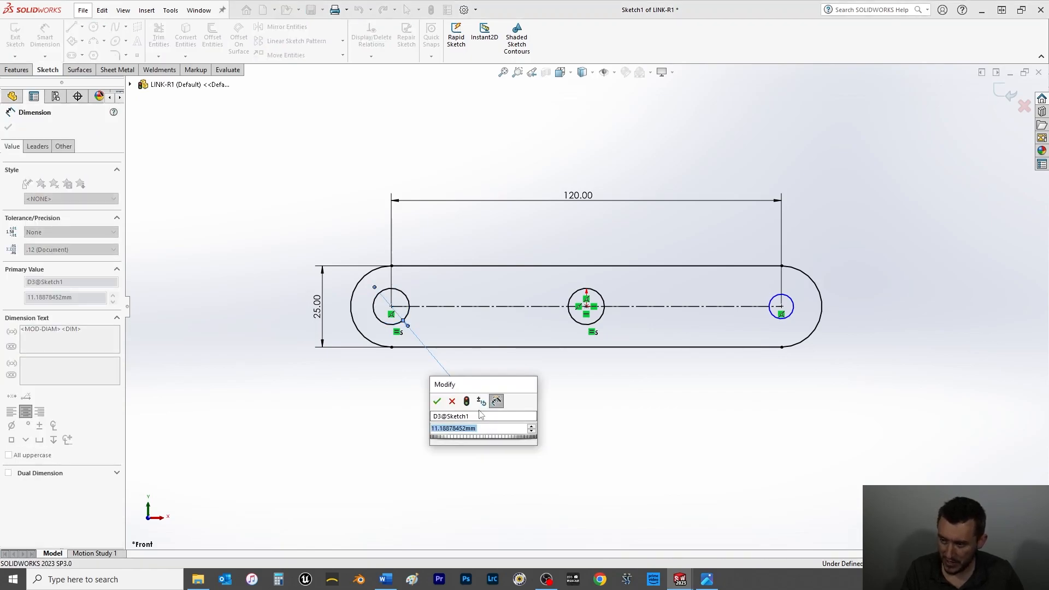
text(15)
key(Return)
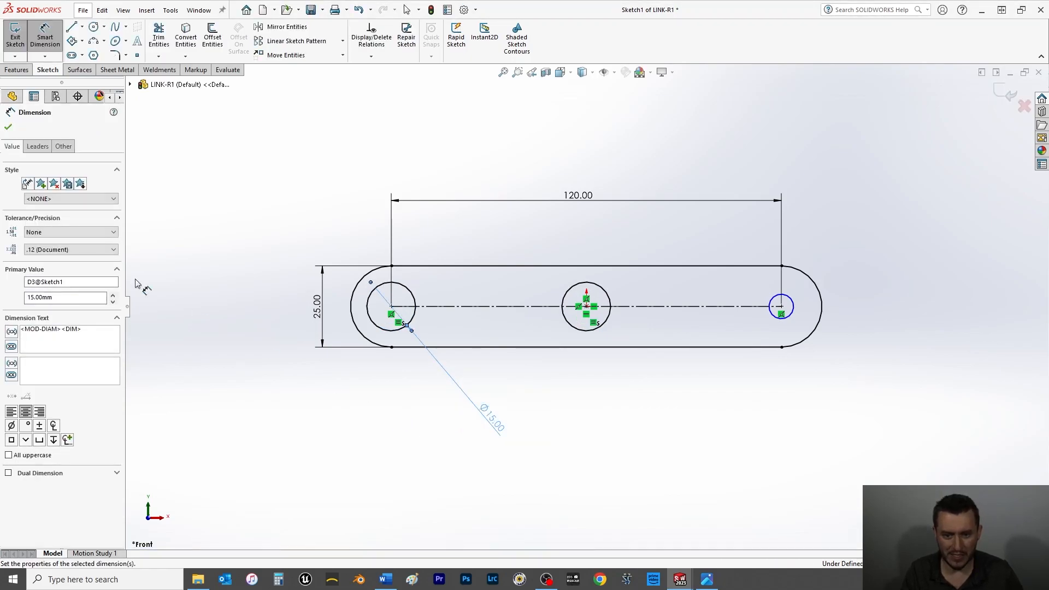
click(8, 127)
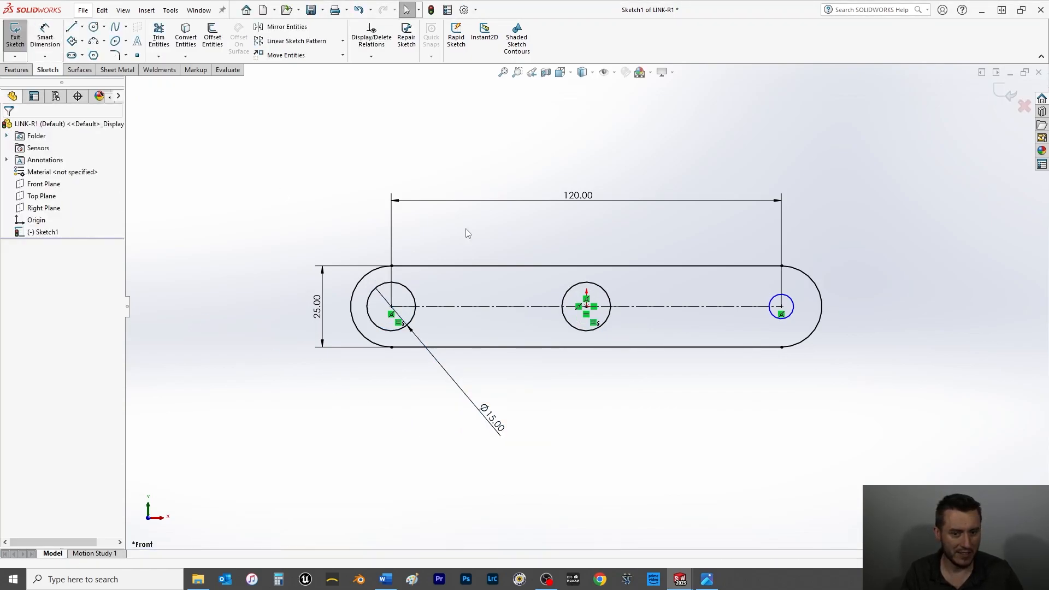
Add an Equal relation between the right circle and the left circle.
click(792, 315)
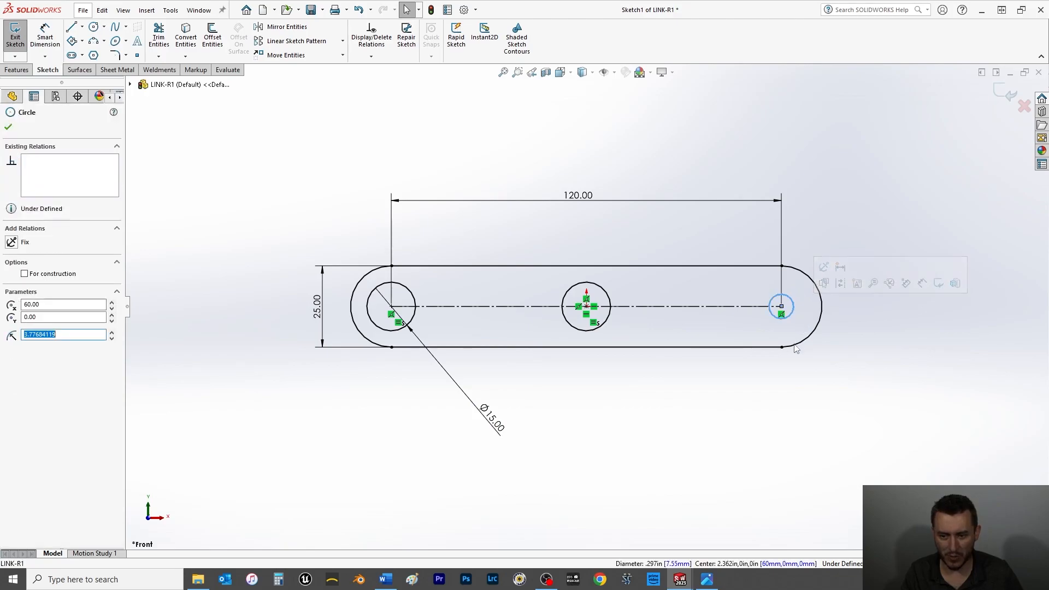
ctrl+click(415, 323)
click(17, 342)
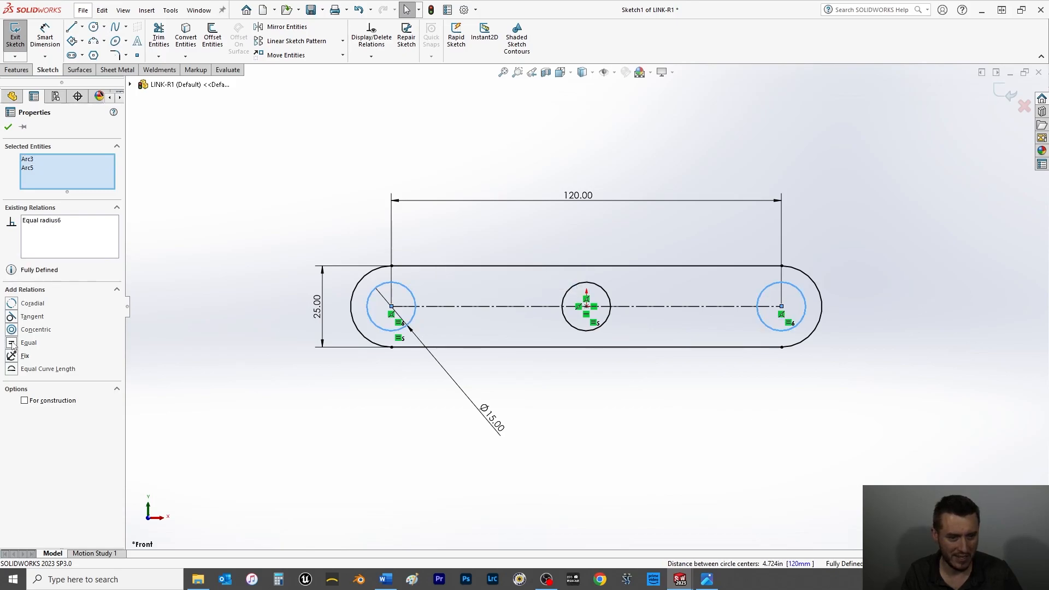
click(8, 127)
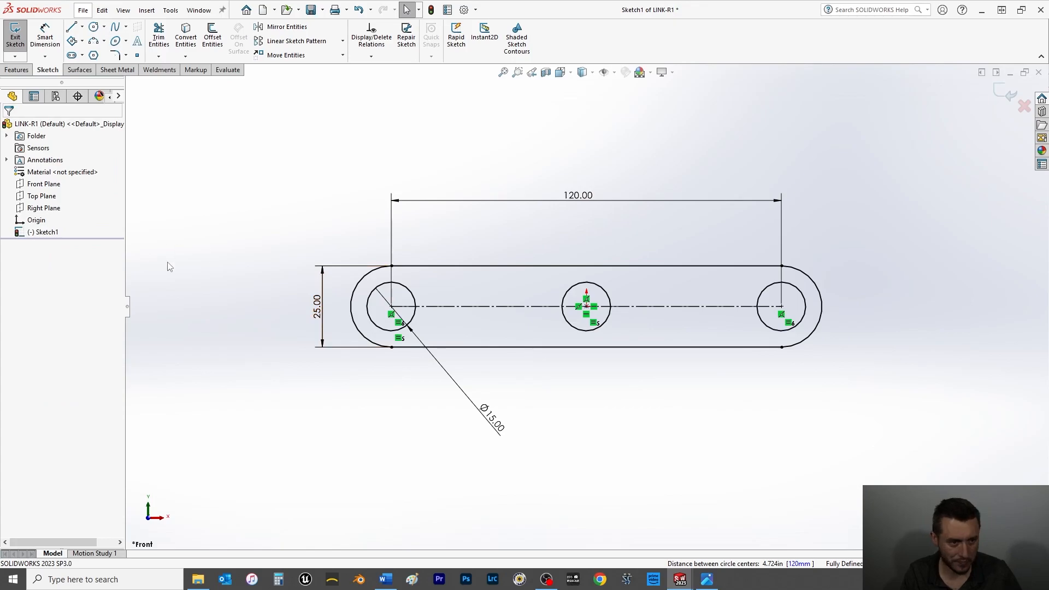
Extrude the slot profile with its three holes as a Mid Plane boss 10 mm deep.
click(17, 70)
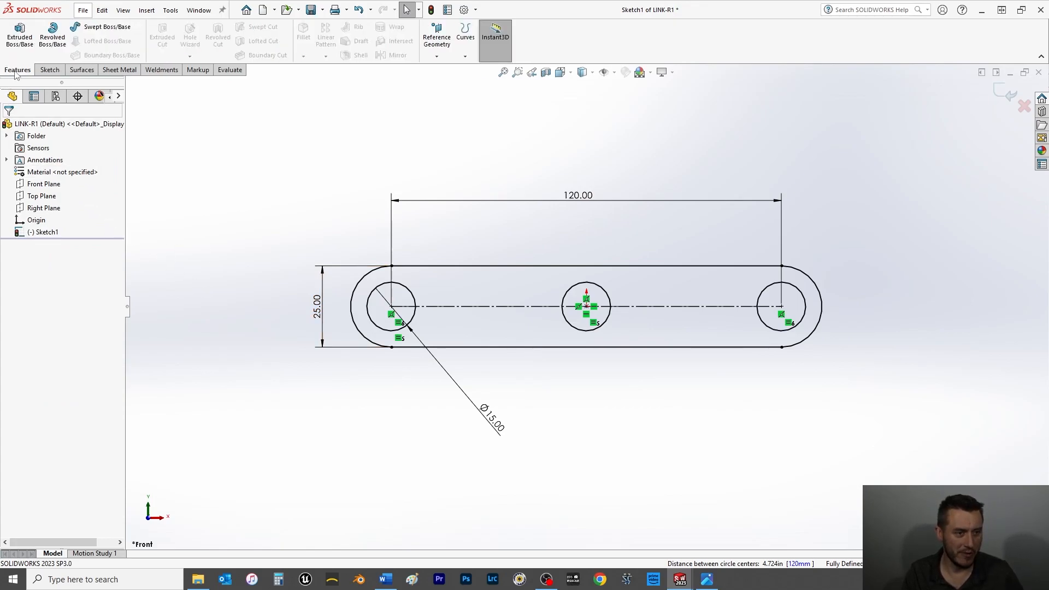
click(21, 45)
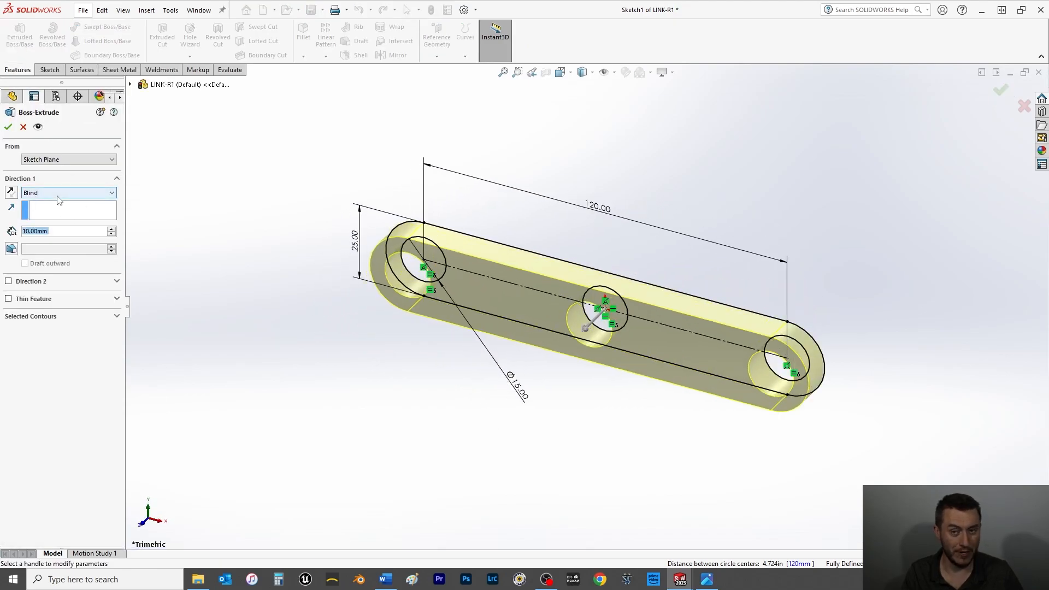
click(60, 194)
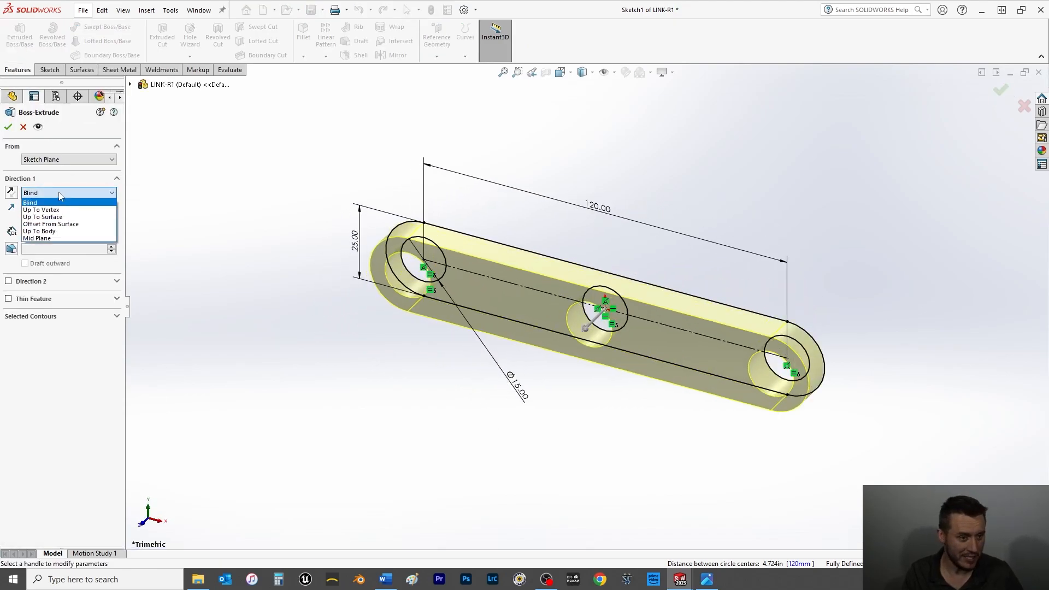
click(56, 238)
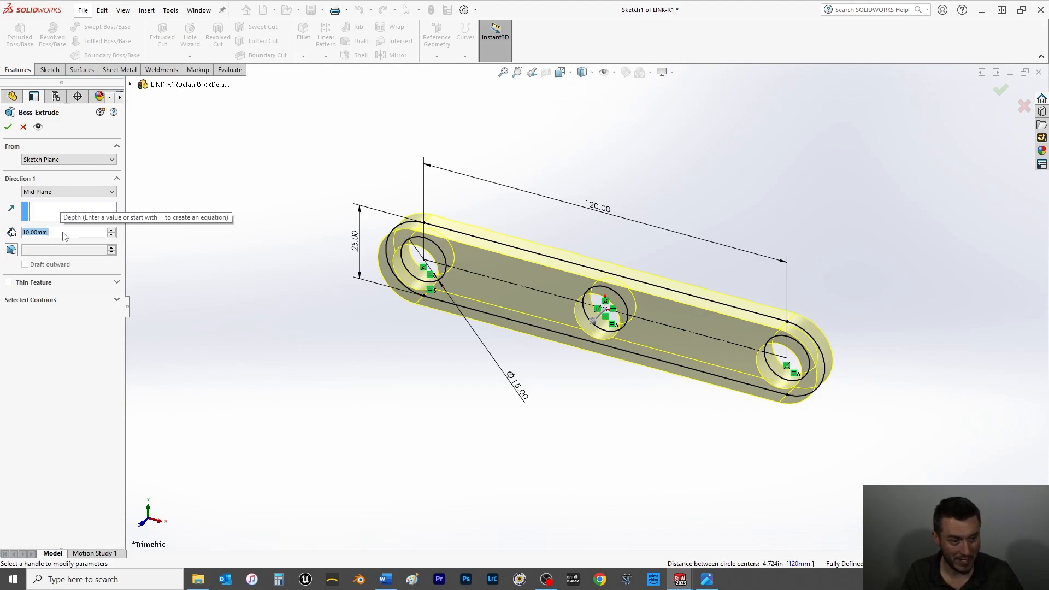
click(9, 128)
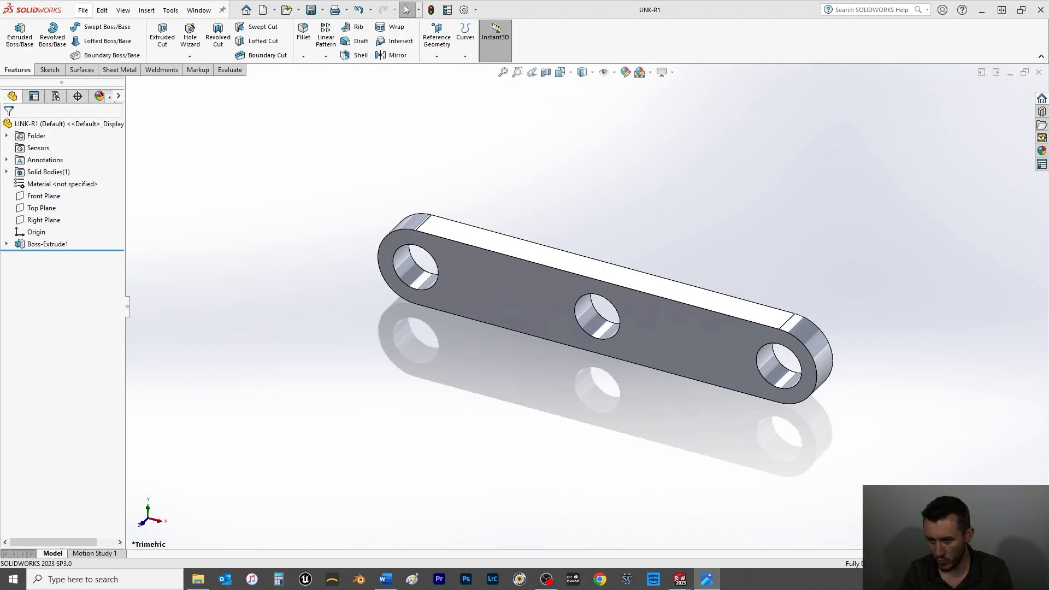
Set the appearance of the whole LINK-R1 part to the standard gray with RGB 128, 128, 128.
right_click(497, 282)
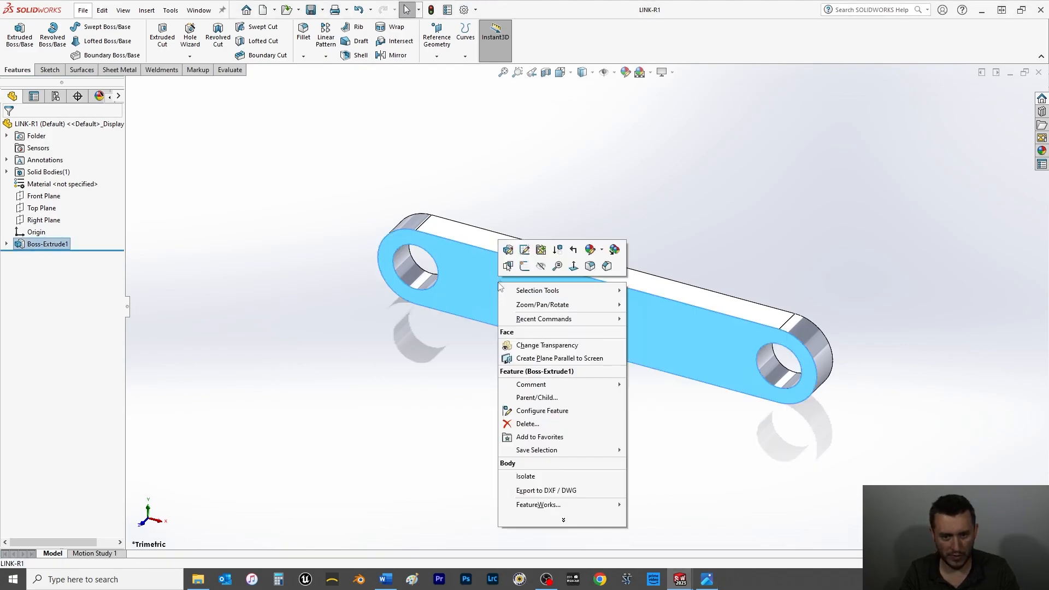
click(601, 251)
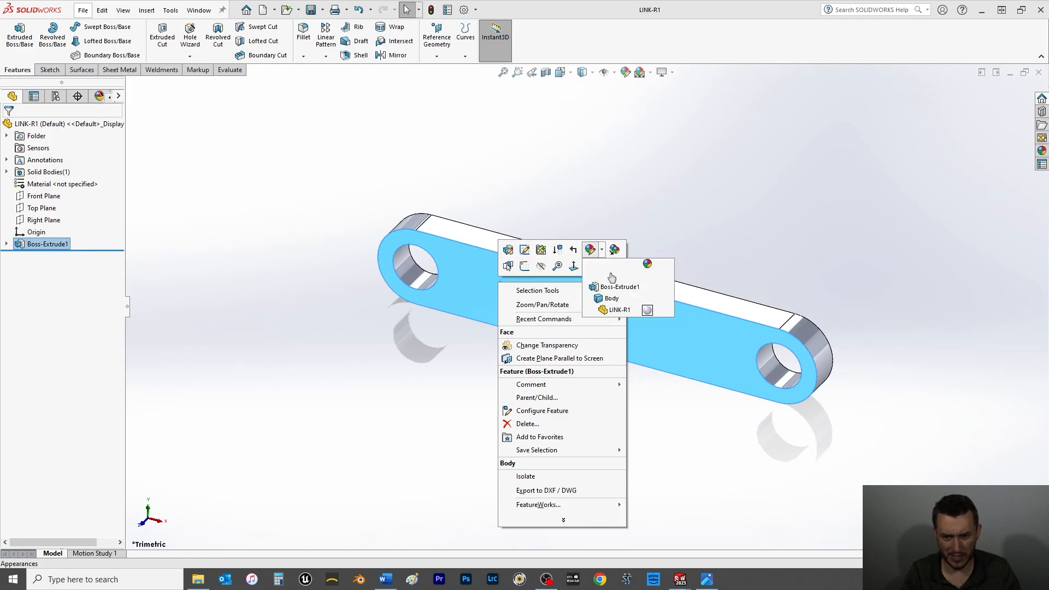
click(646, 311)
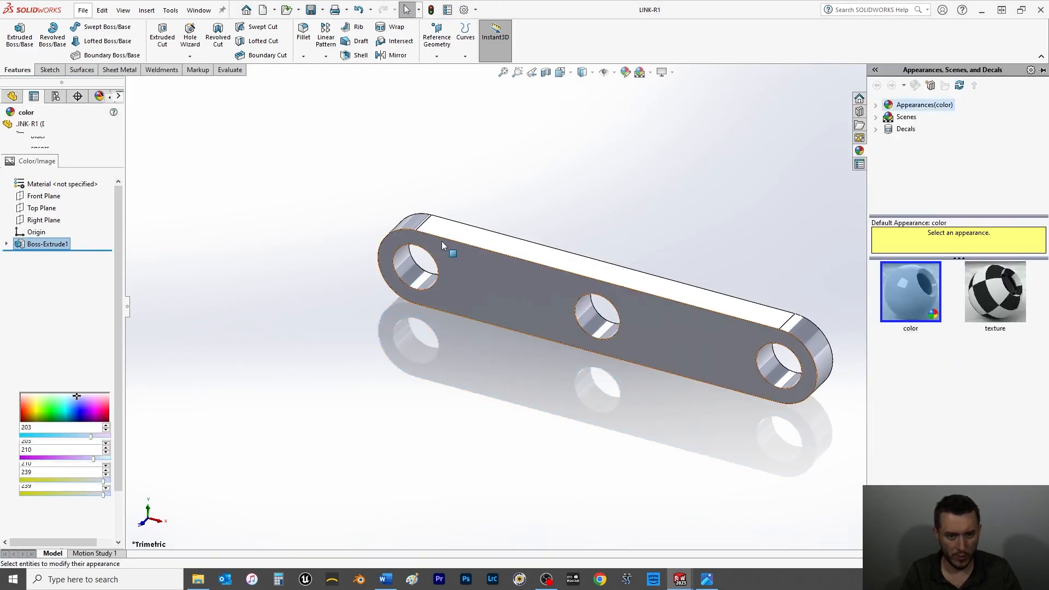
click(86, 357)
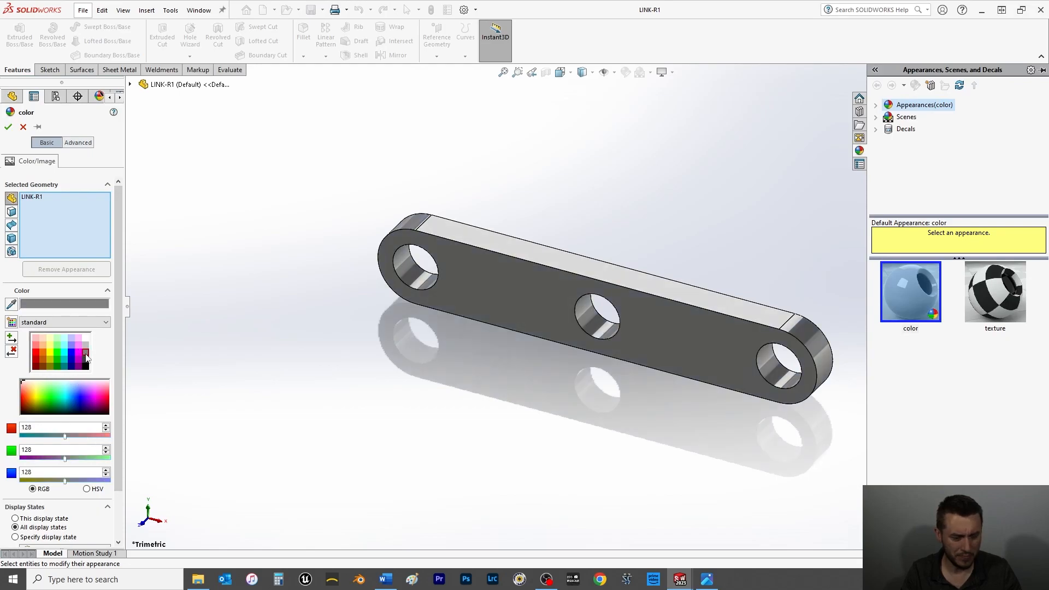
click(8, 127)
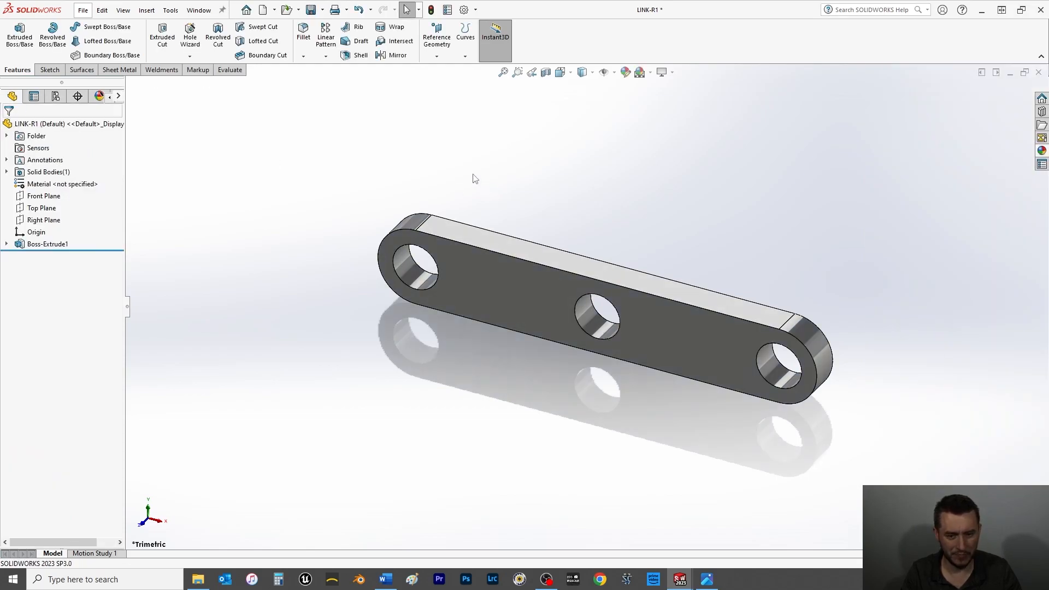
Save the LINK-R1 part and close it.
key(ctrl+s)
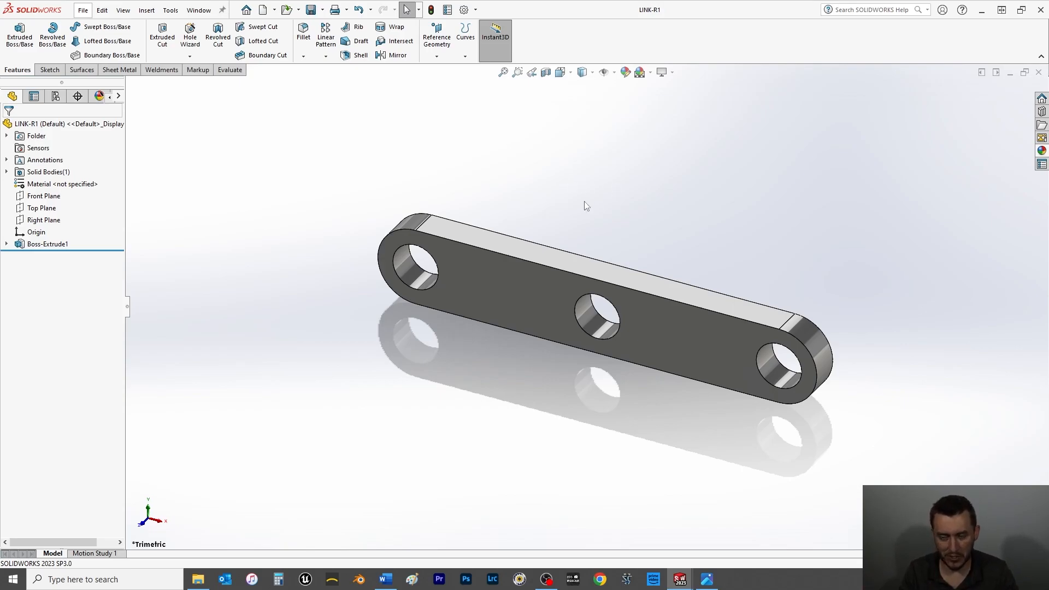
click(1038, 72)
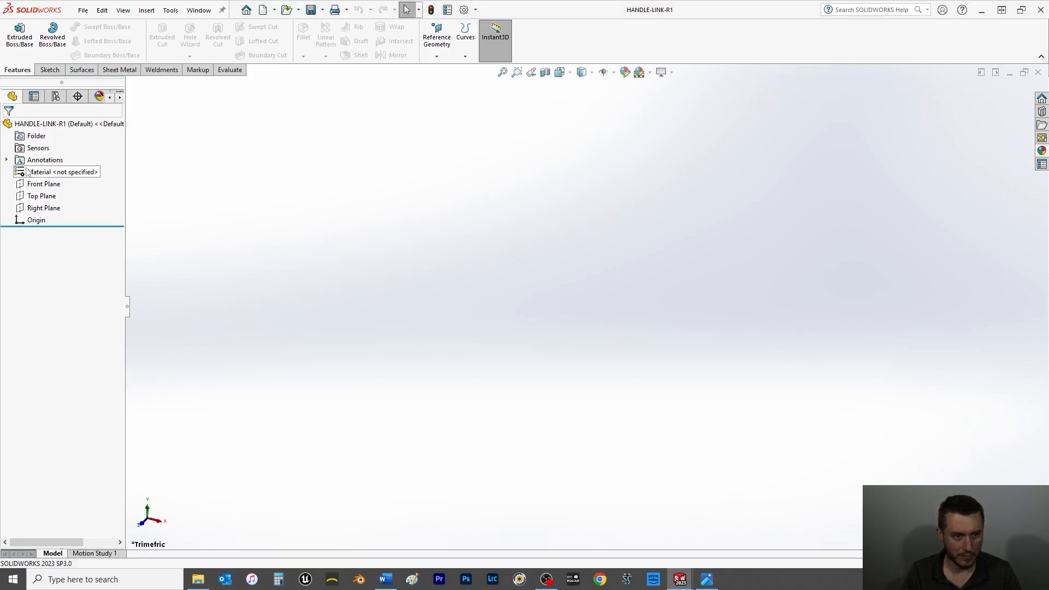
Sketch a horizontal midpoint line about 198 mm long, centered on the origin, on the Front Plane of the HANDLE-LINK-R1 part.
click(49, 184)
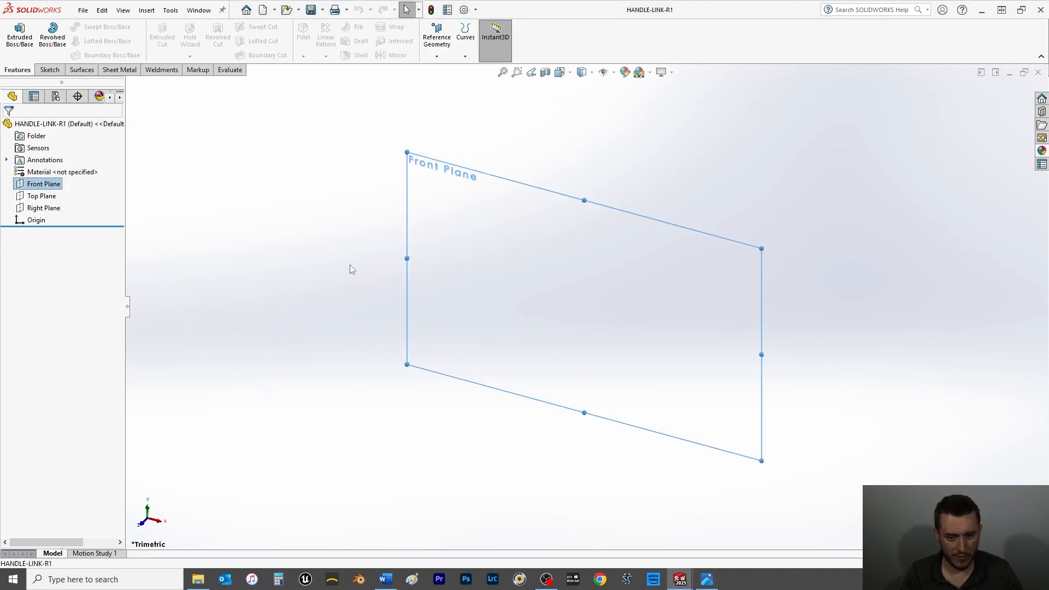
key(ctrl+8)
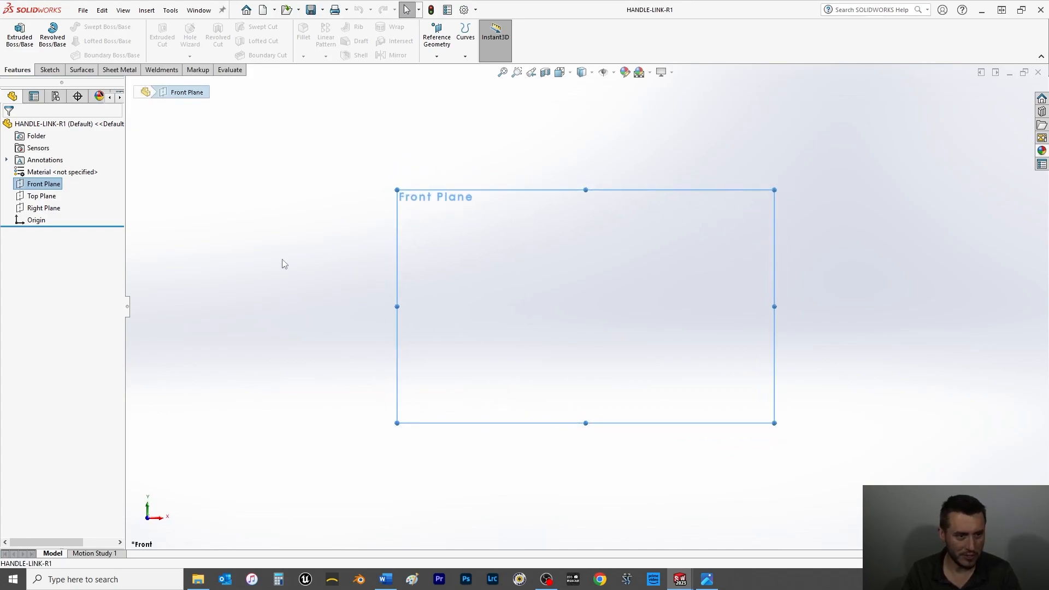
click(48, 70)
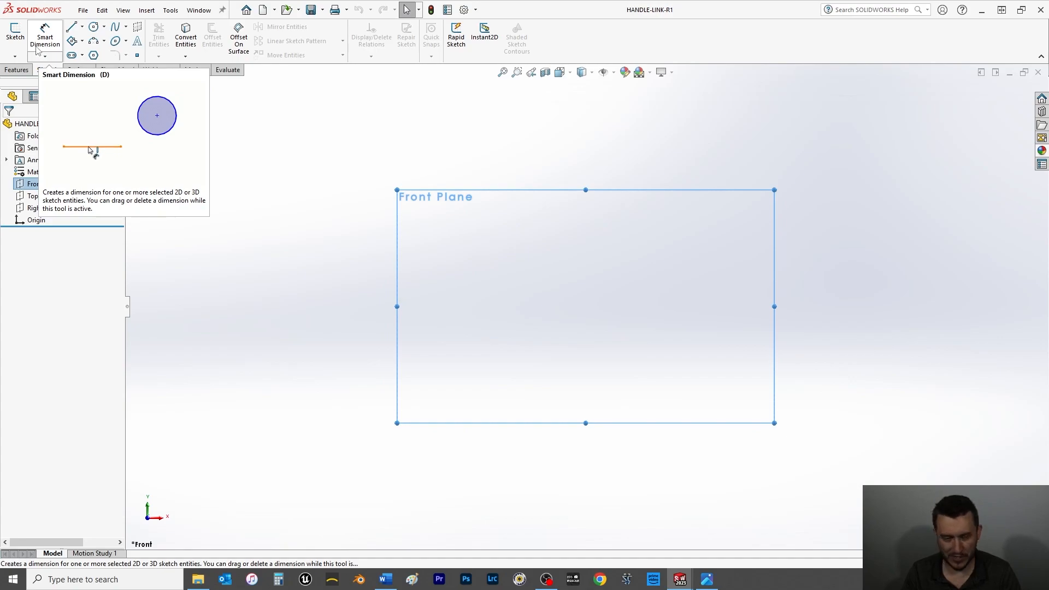
click(82, 26)
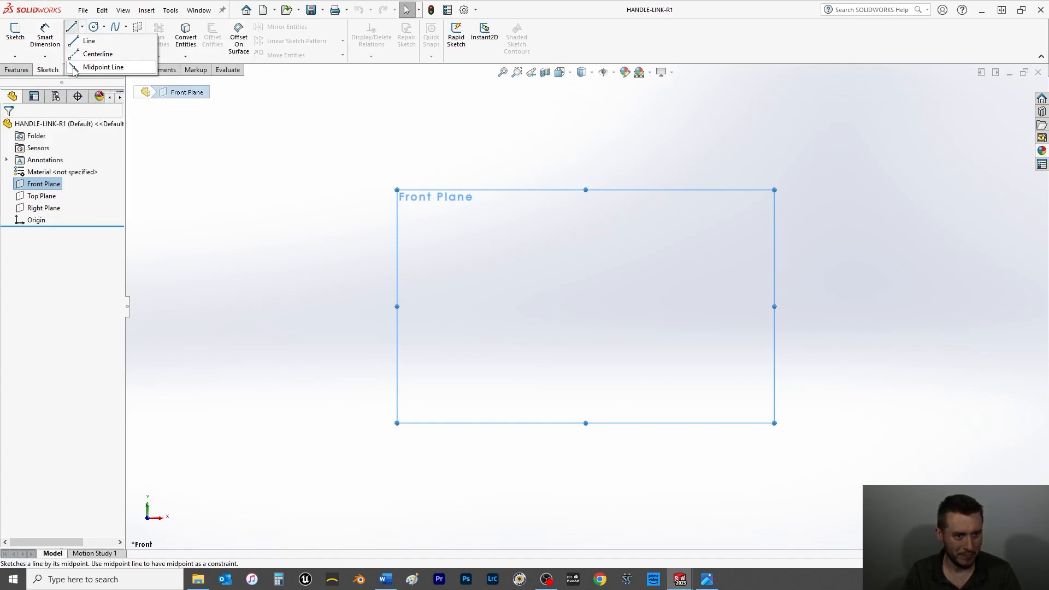
click(75, 68)
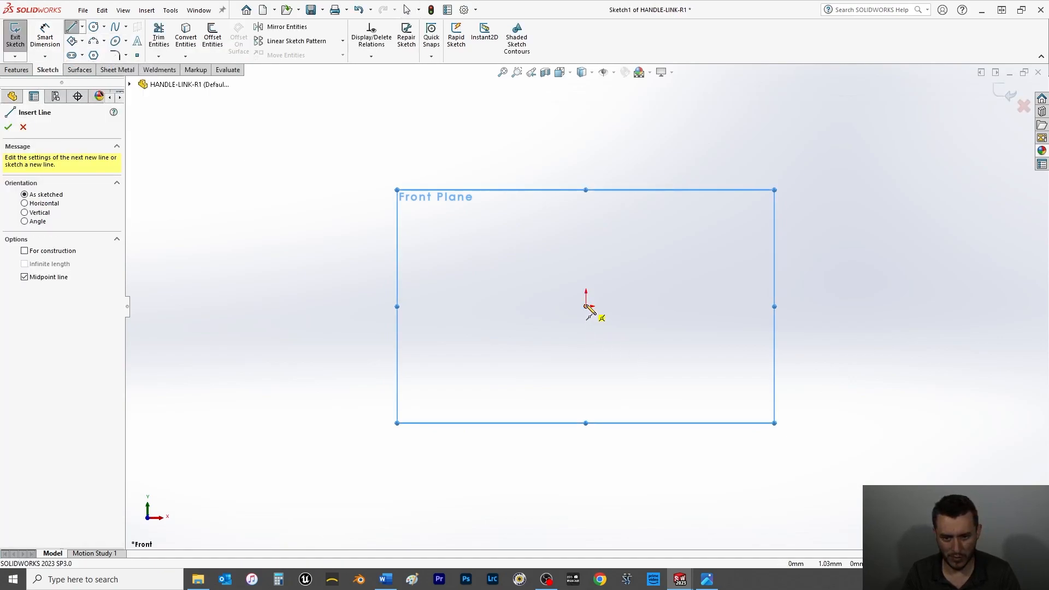
click(586, 306)
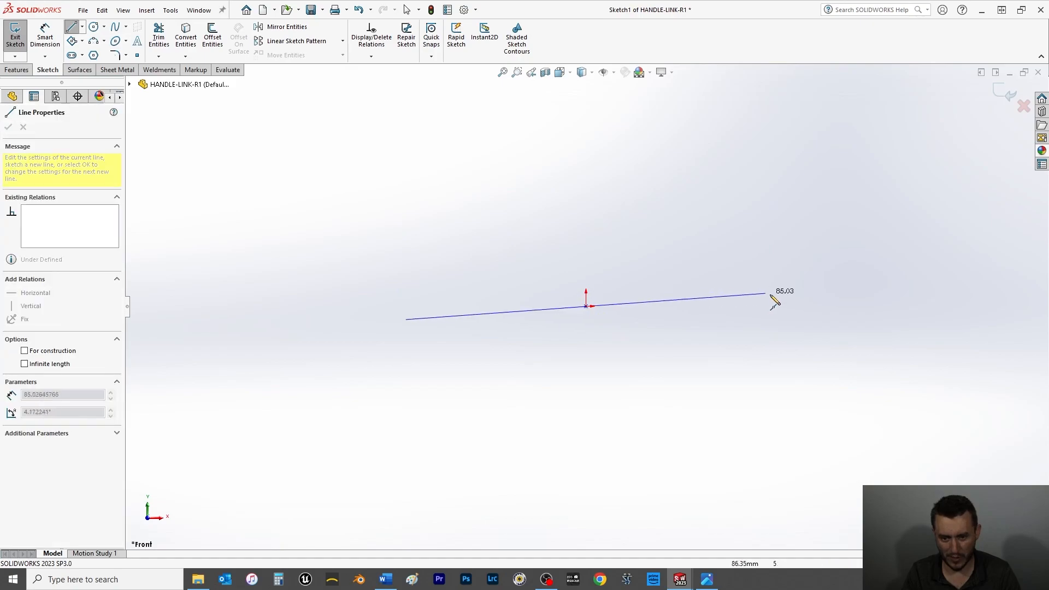
click(797, 307)
right_click(761, 249)
click(781, 254)
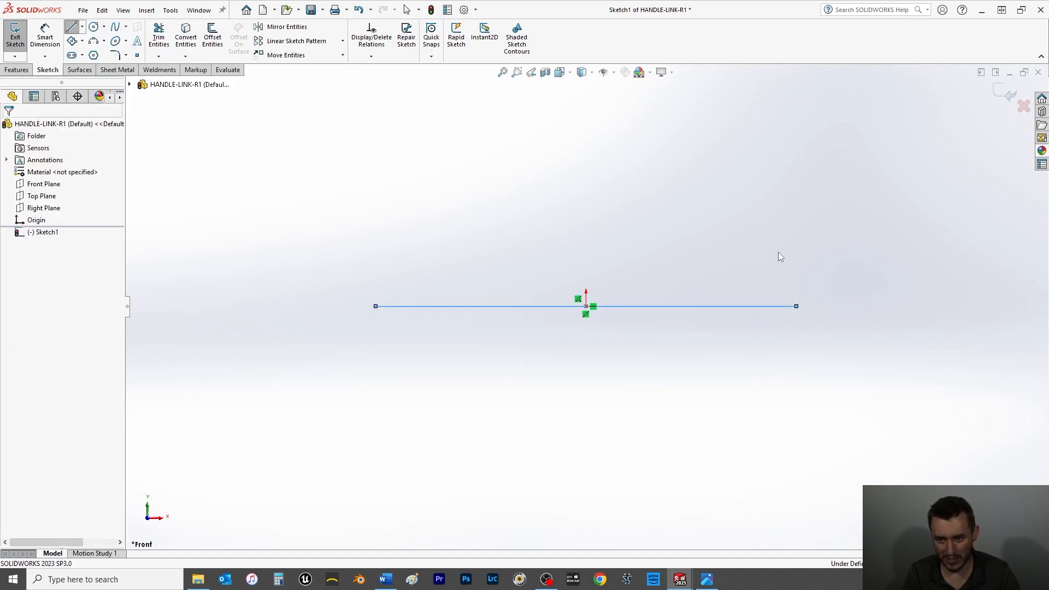
Convert the horizontal line through the origin to construction geometry.
click(684, 307)
click(25, 300)
click(8, 127)
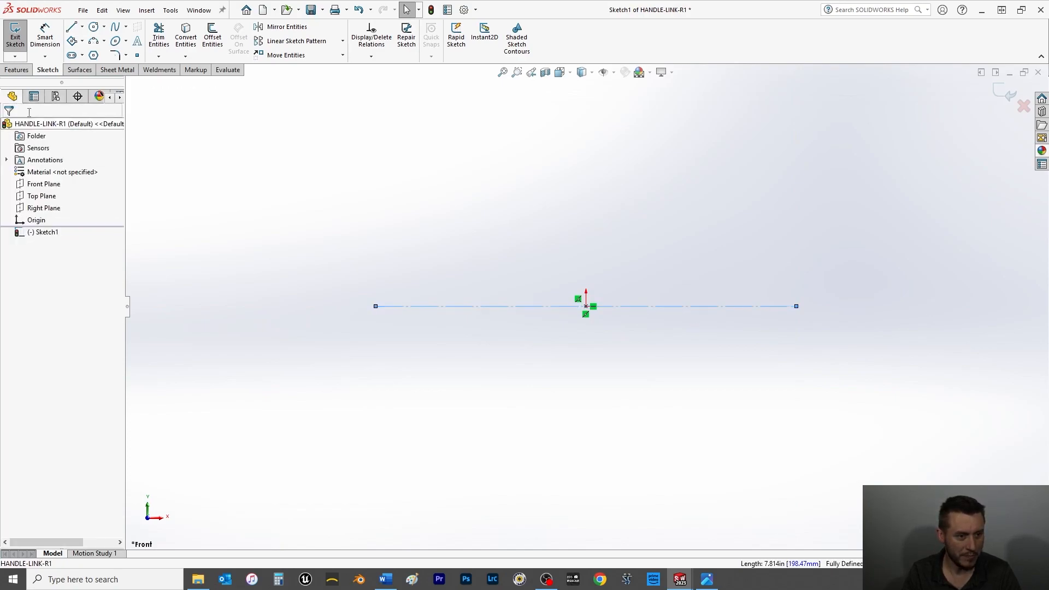
Dimension the construction line's length as 200 mm.
click(48, 39)
click(545, 310)
click(595, 215)
text(200)
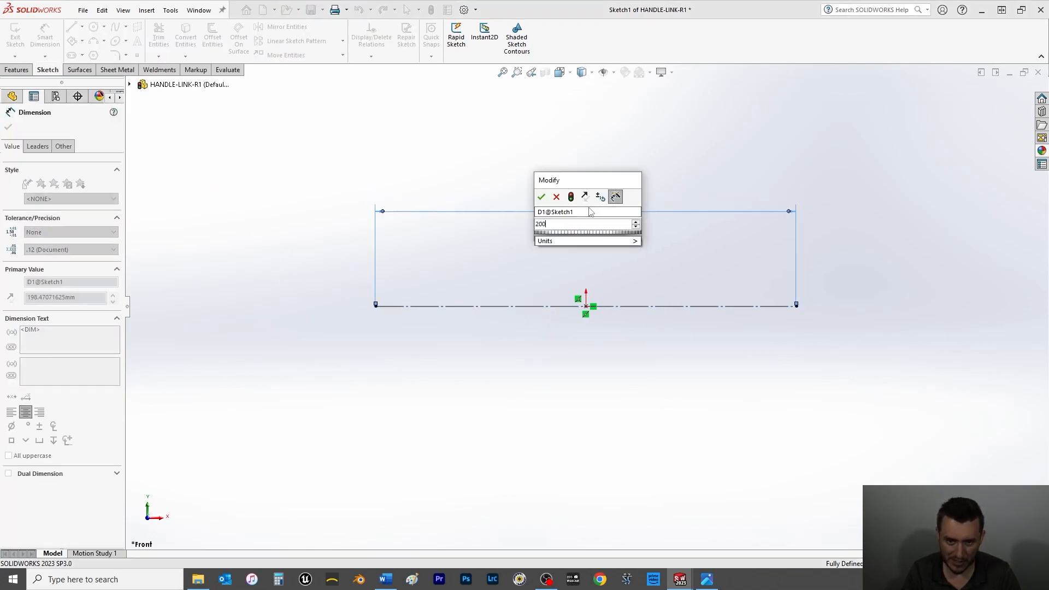
key(Return)
click(8, 127)
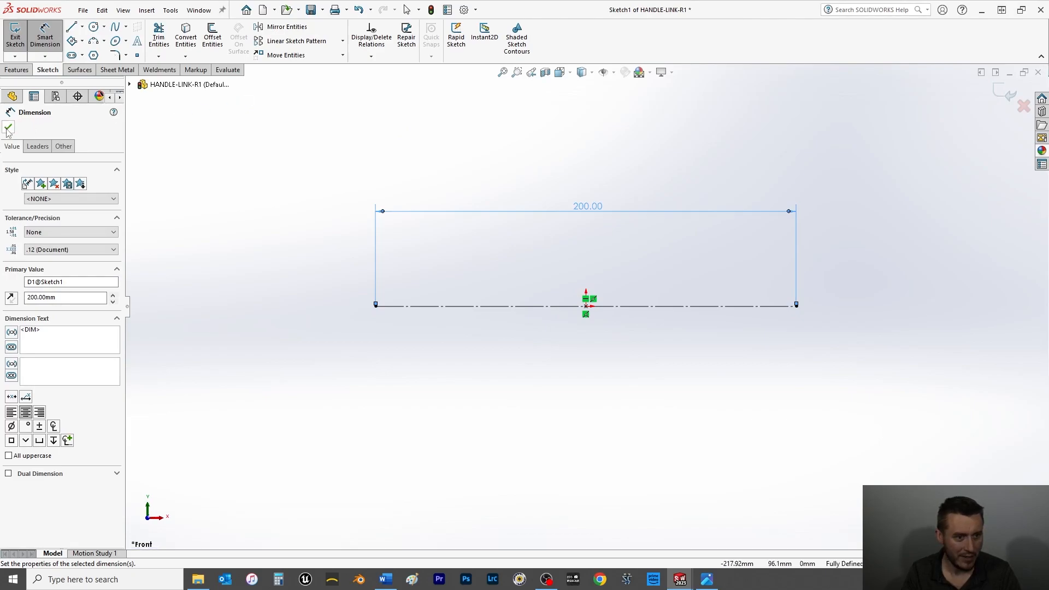
Sketch a straight slot about 53 mm wide between the two endpoints of the 200 mm construction line.
click(73, 55)
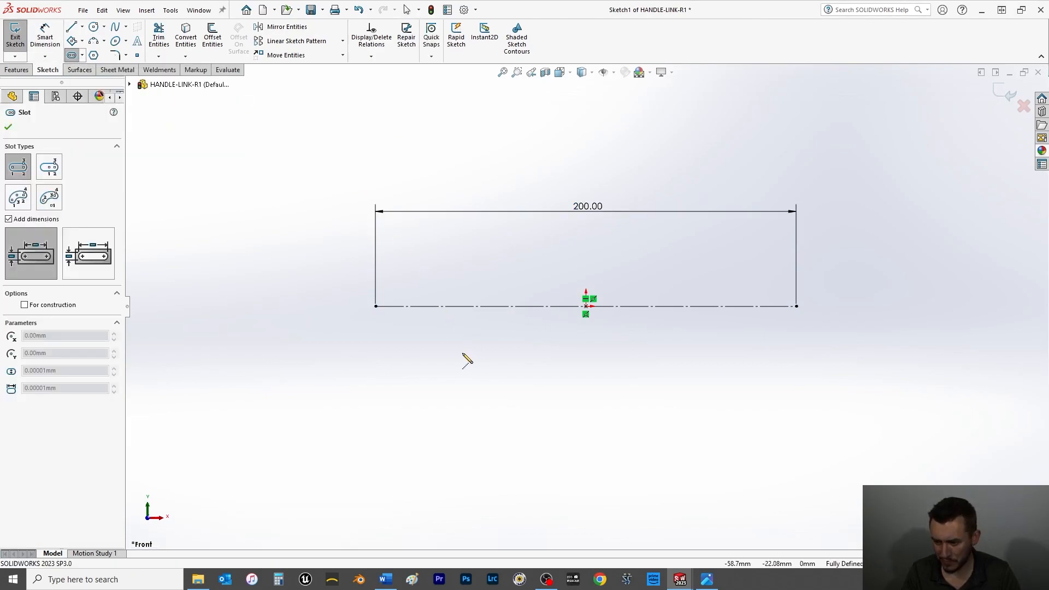
click(375, 306)
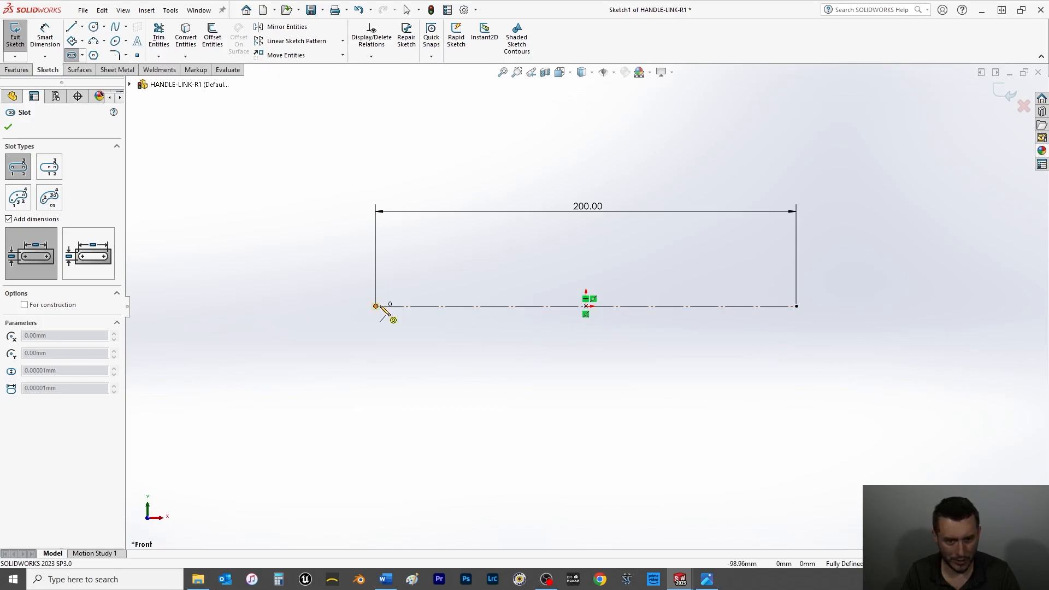
click(796, 306)
click(737, 363)
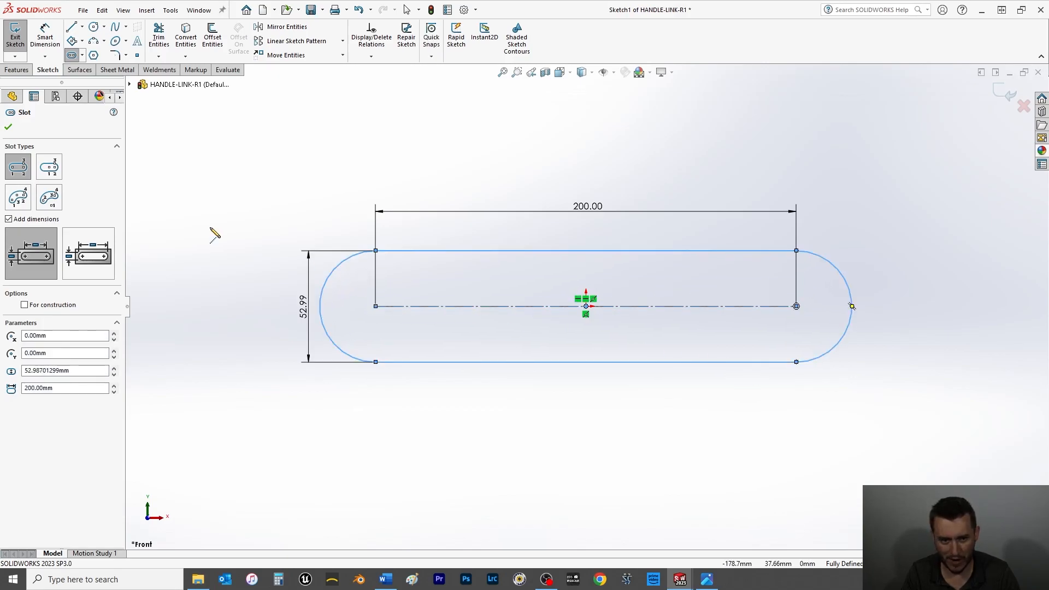
click(8, 127)
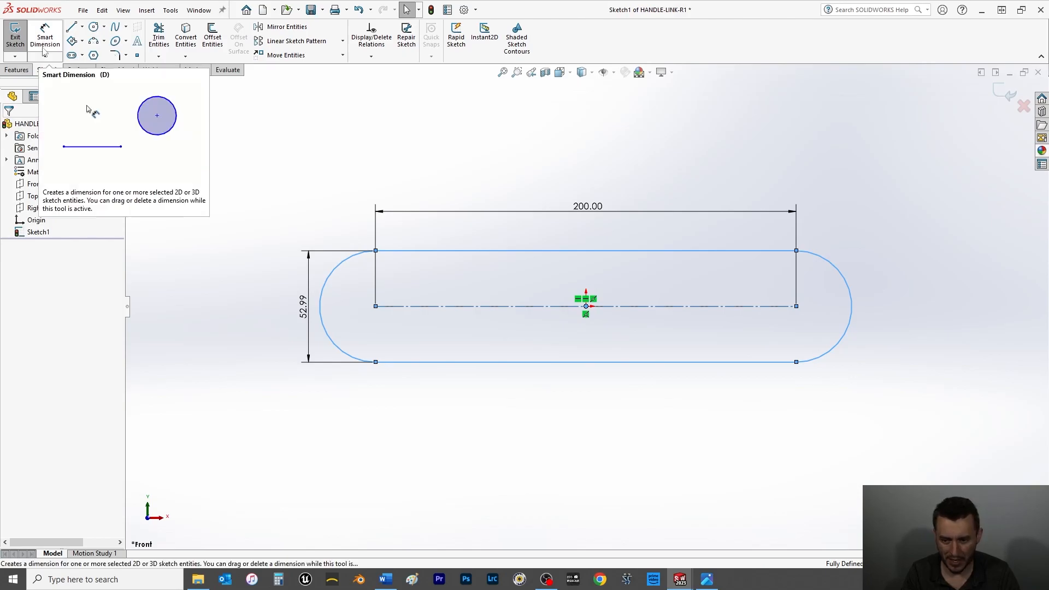
Set the slot's width to 30 mm.
click(303, 310)
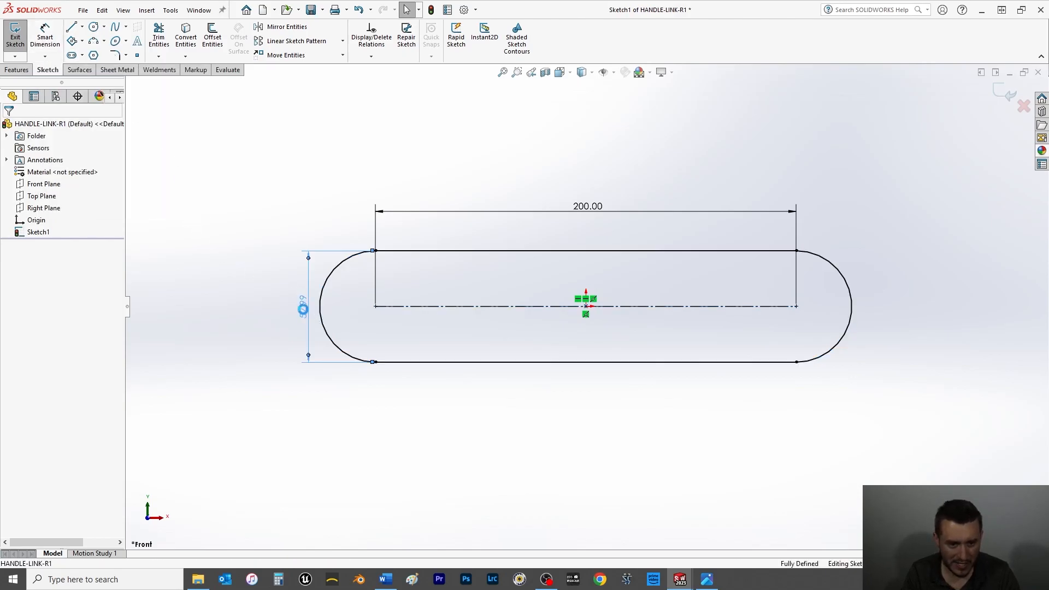
double_click(303, 310)
text(30)
key(Return)
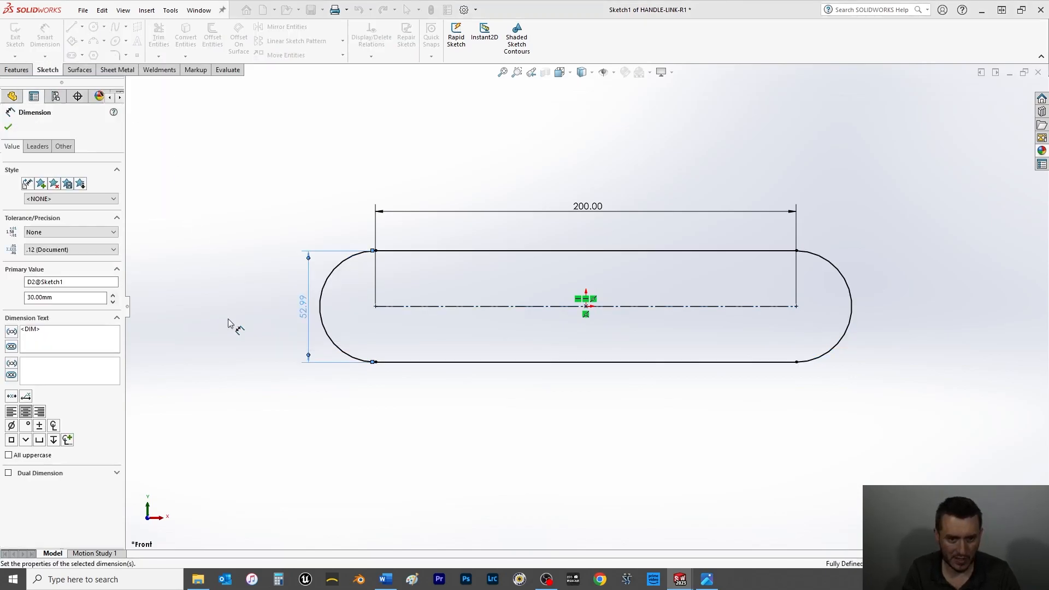
Sketch circles about 17 mm and 13 mm in diameter, centered on the two endpoints of the slot's construction line.
click(8, 127)
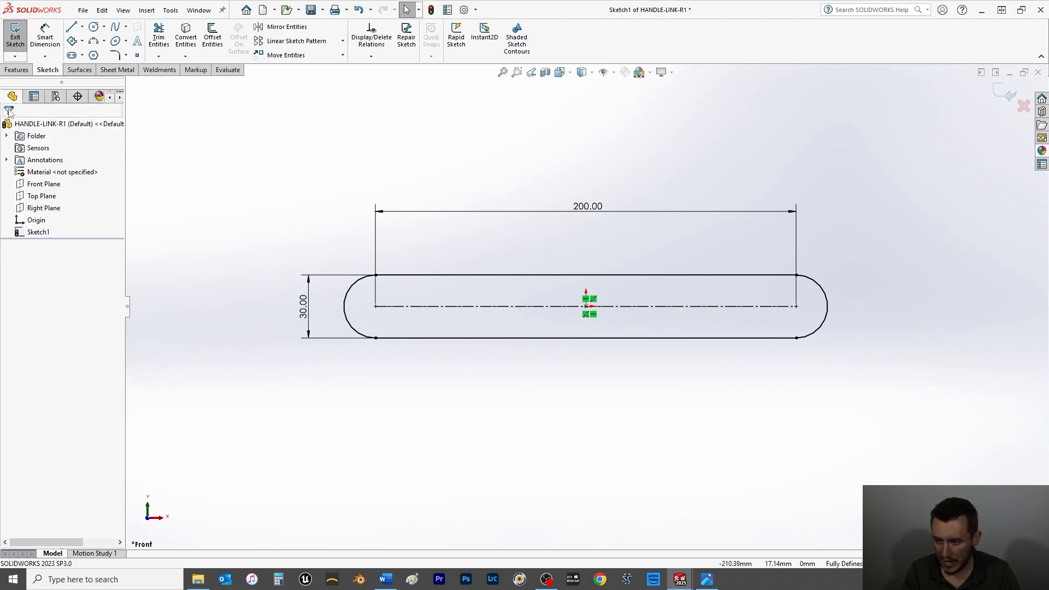
click(94, 26)
click(375, 306)
click(393, 309)
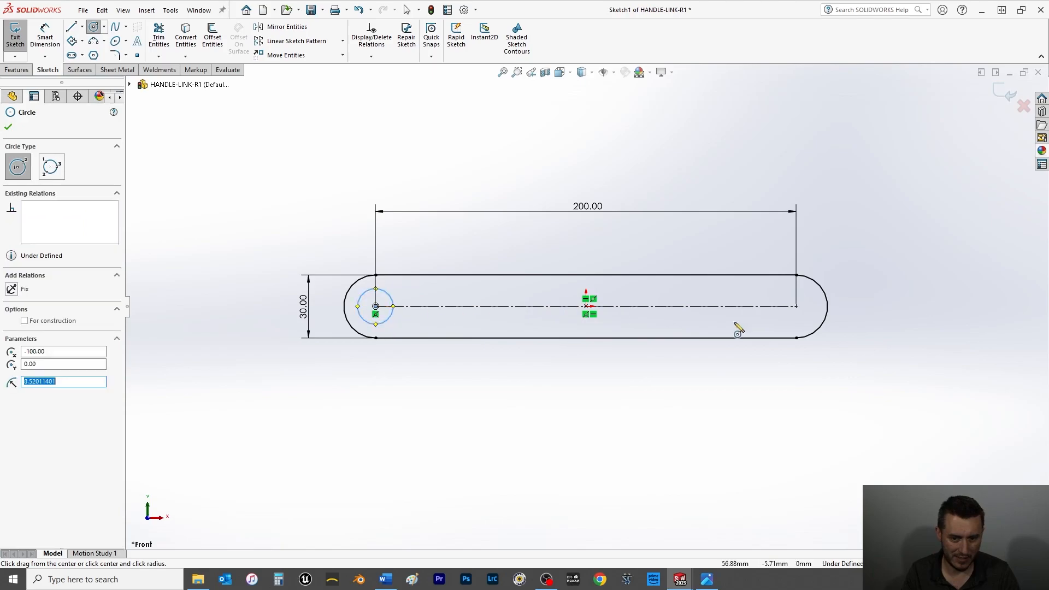
click(796, 306)
click(809, 307)
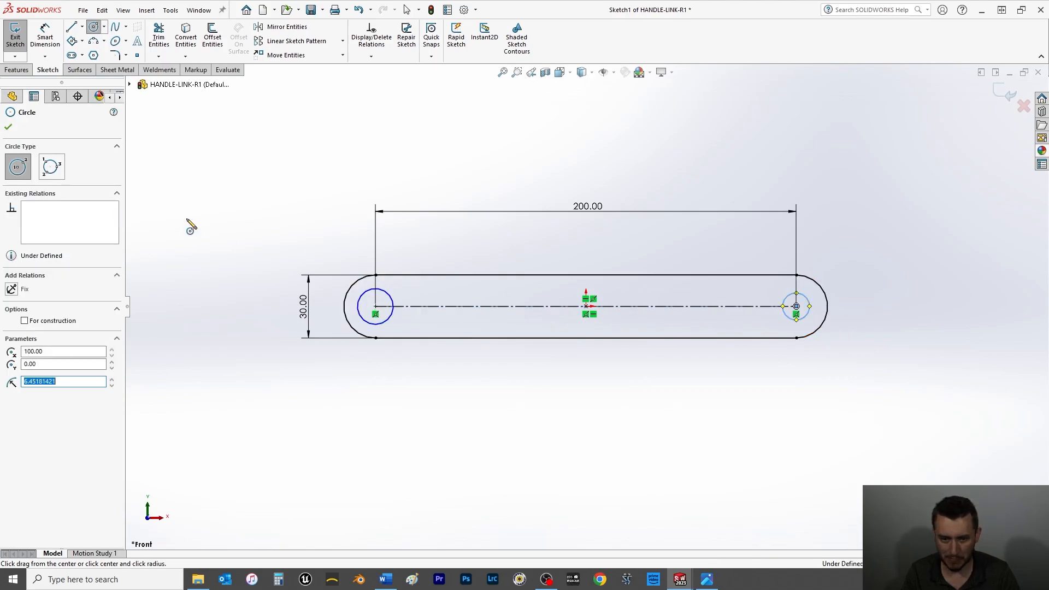
key(Escape)
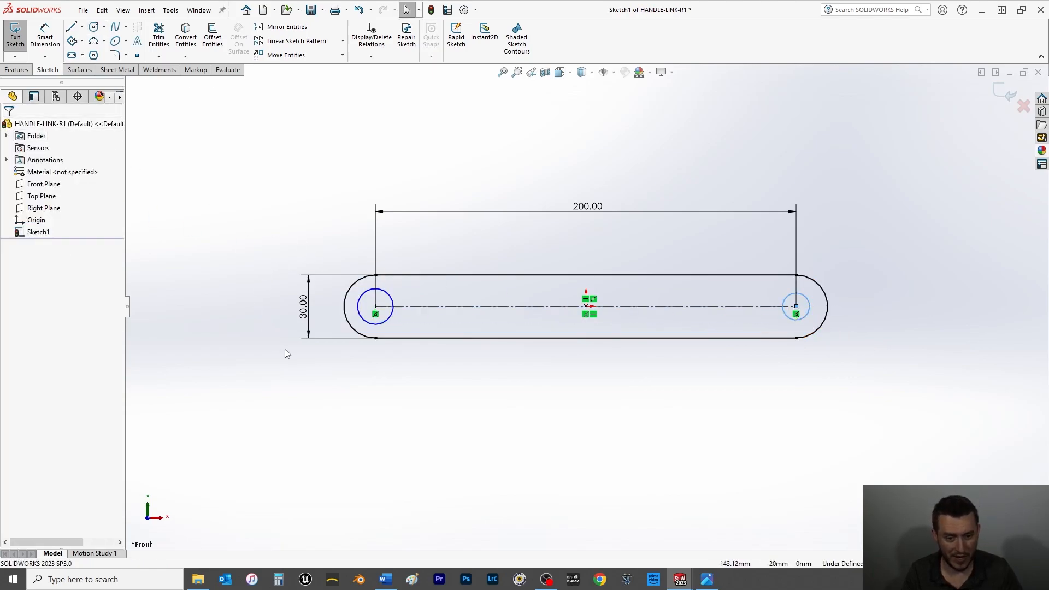
Add an Equal relation between the two circles at the slot's ends.
ctrl+click(381, 326)
ctrl+click(800, 321)
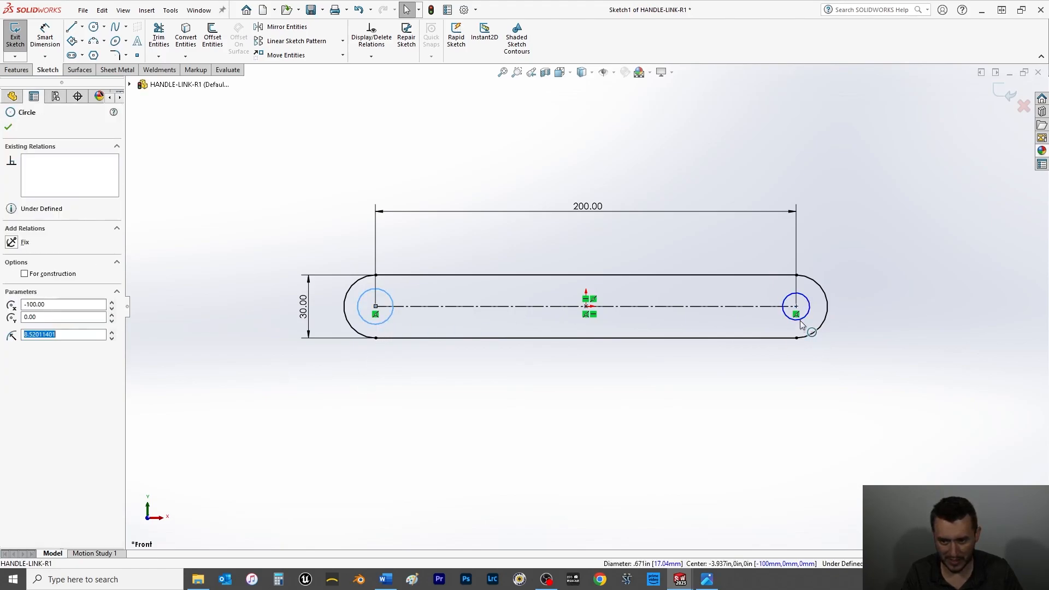
key(Escape)
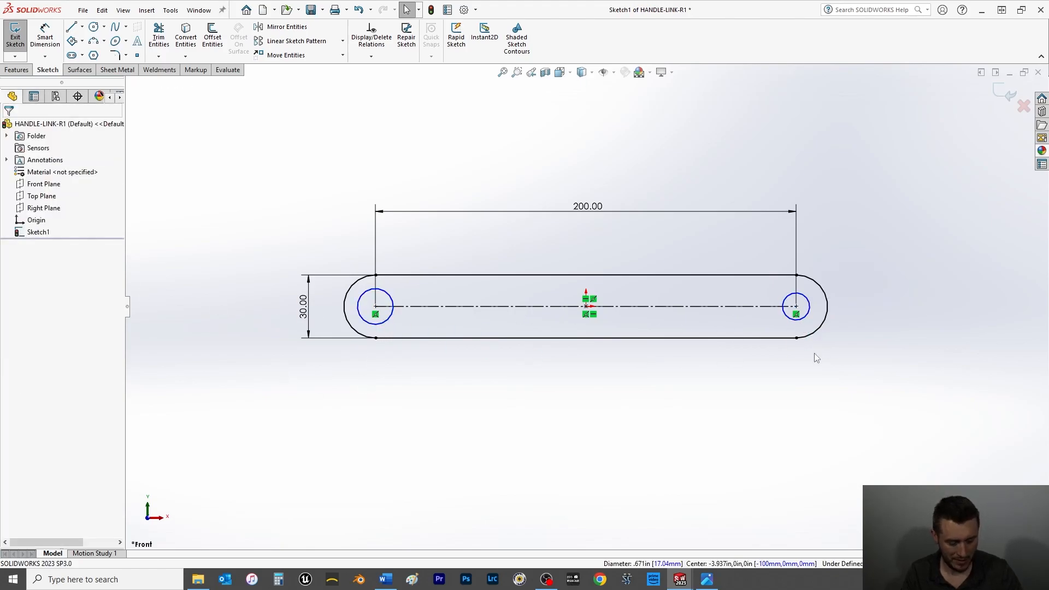
click(807, 317)
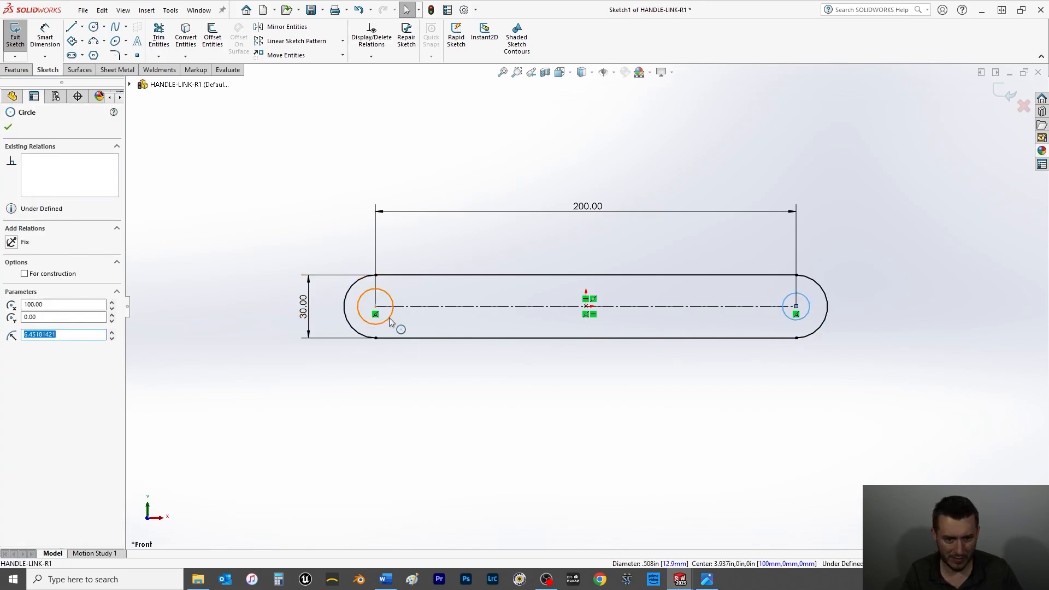
ctrl+click(390, 321)
click(11, 343)
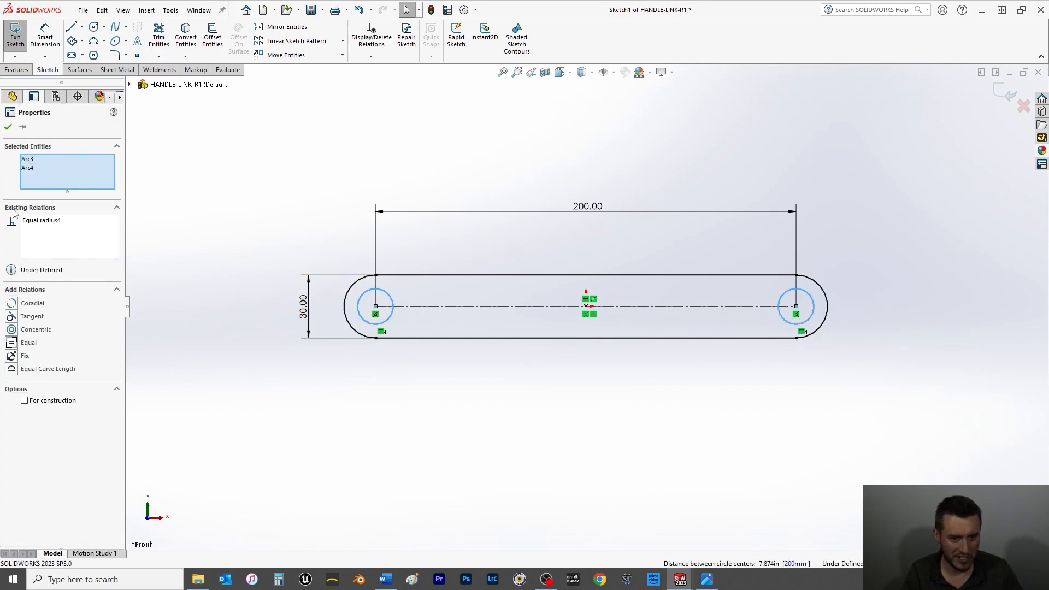
click(8, 128)
Dimension the circle at the slot's right end to a diameter of 15 mm.
click(45, 37)
click(814, 316)
click(877, 372)
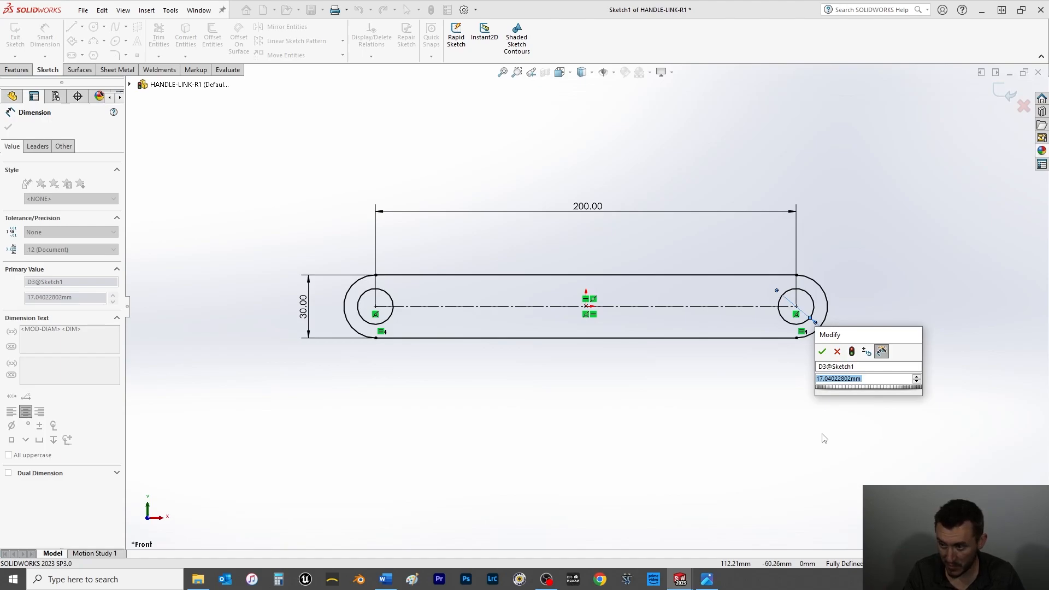
text(15)
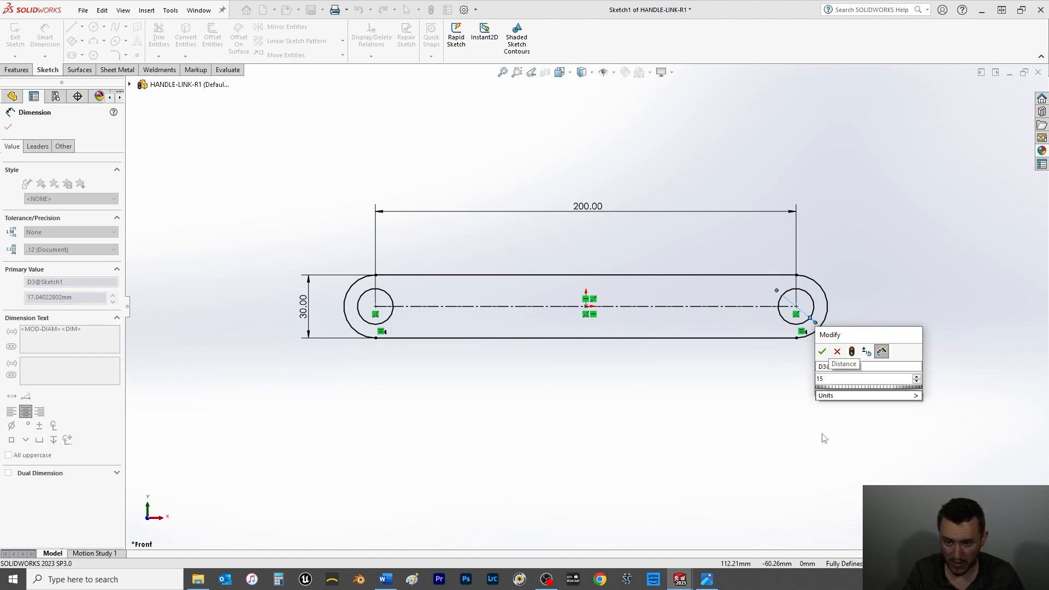
key(Return)
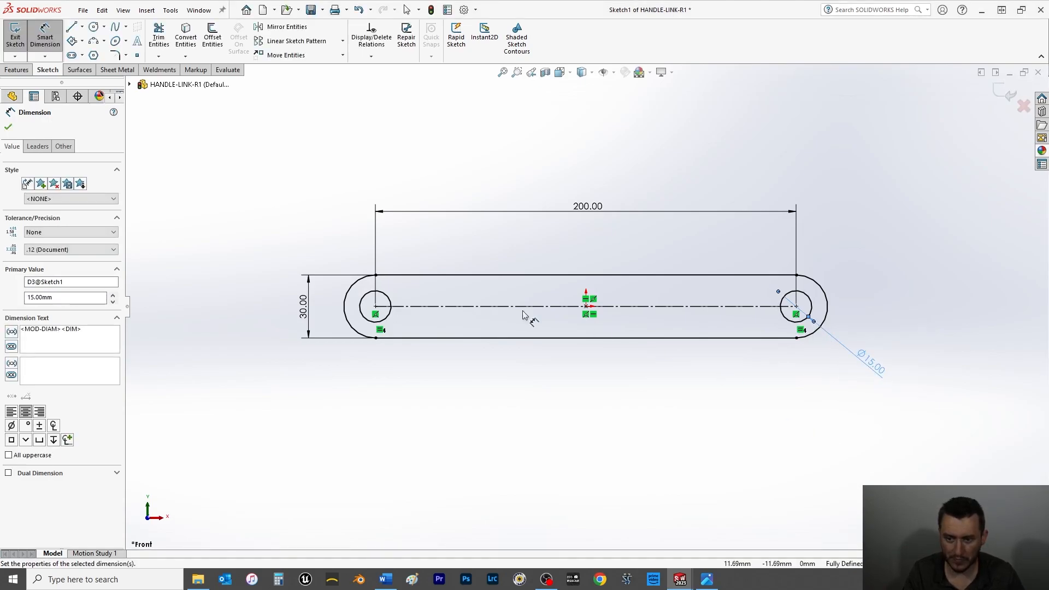
click(8, 127)
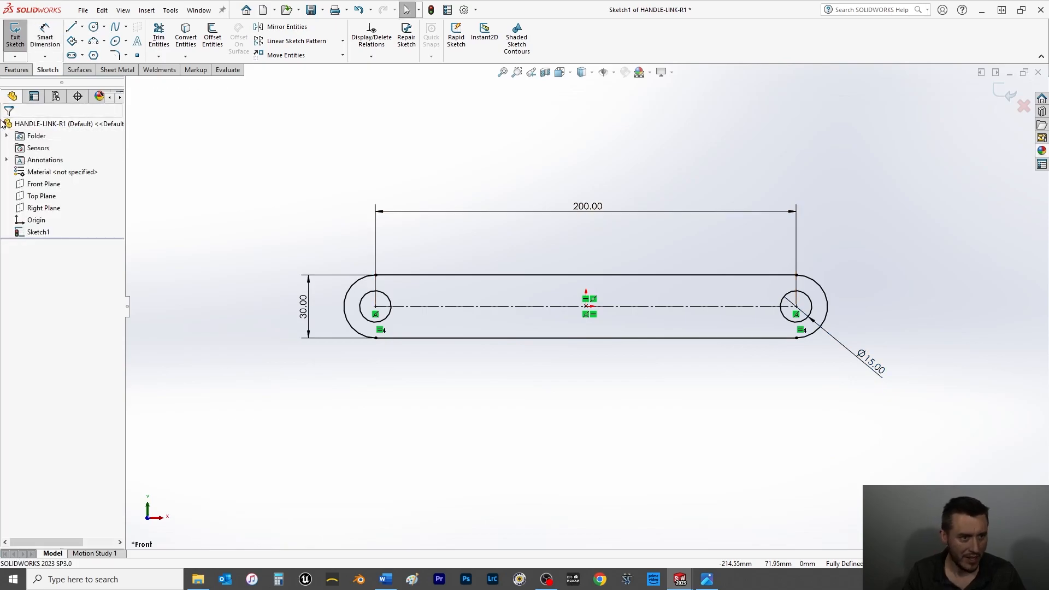
Extrude the slot profile 10 mm as a Mid Plane boss and save the part.
click(14, 74)
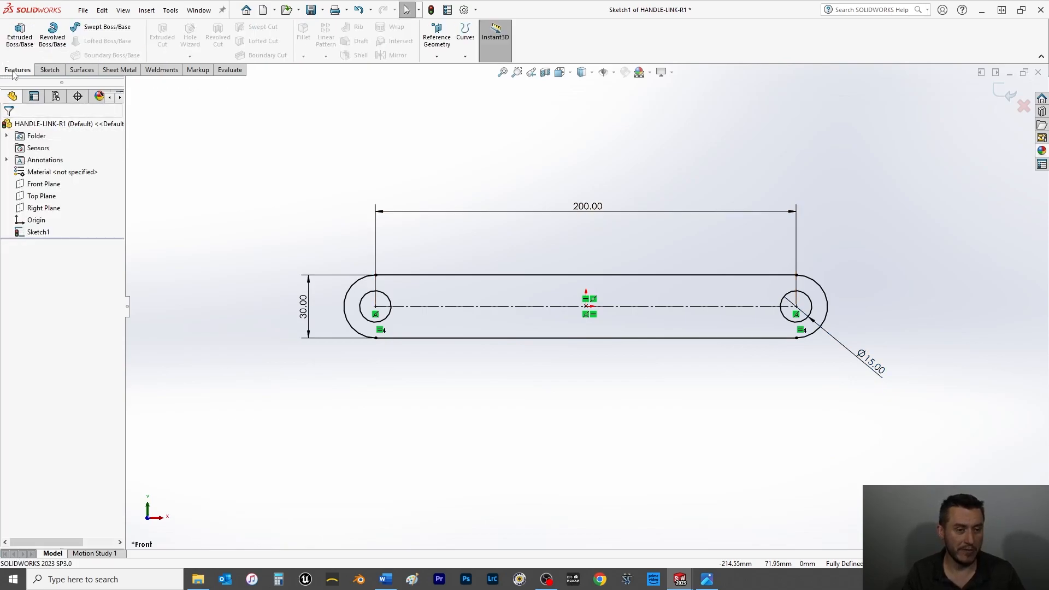
click(28, 45)
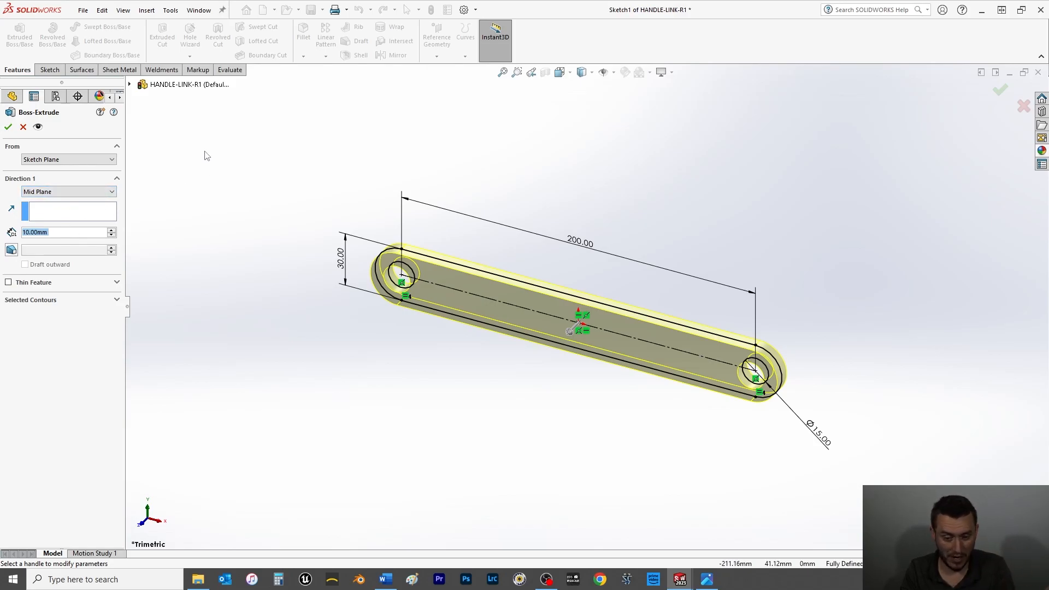
click(9, 126)
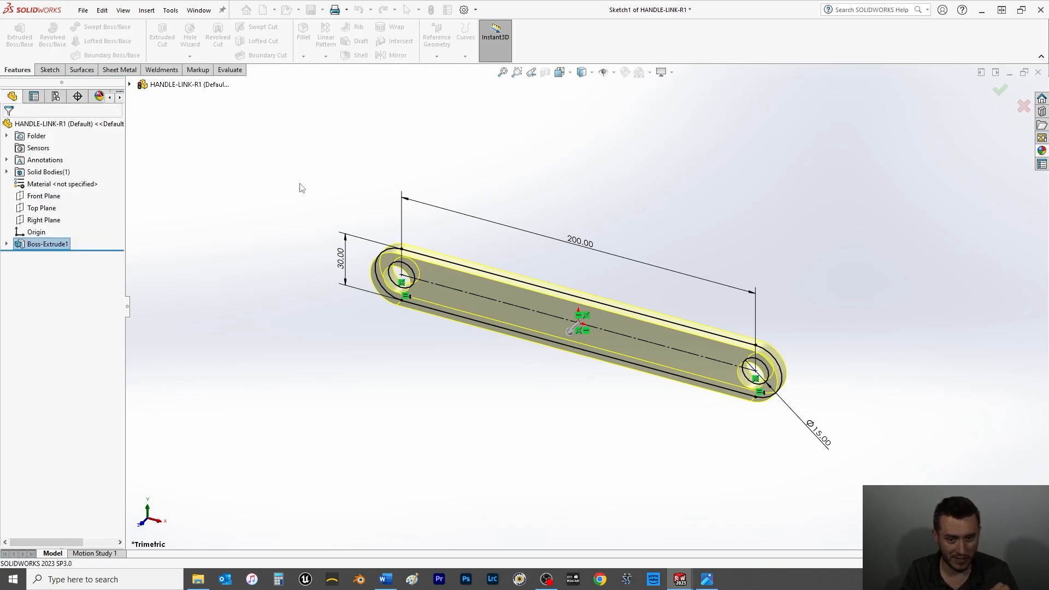
click(294, 180)
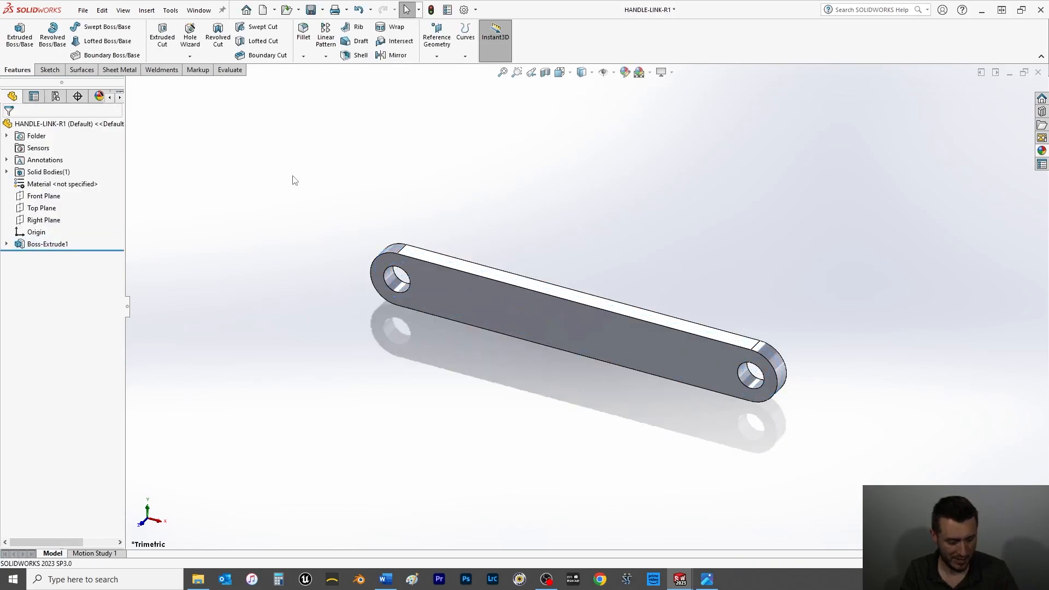
key(ctrl+s)
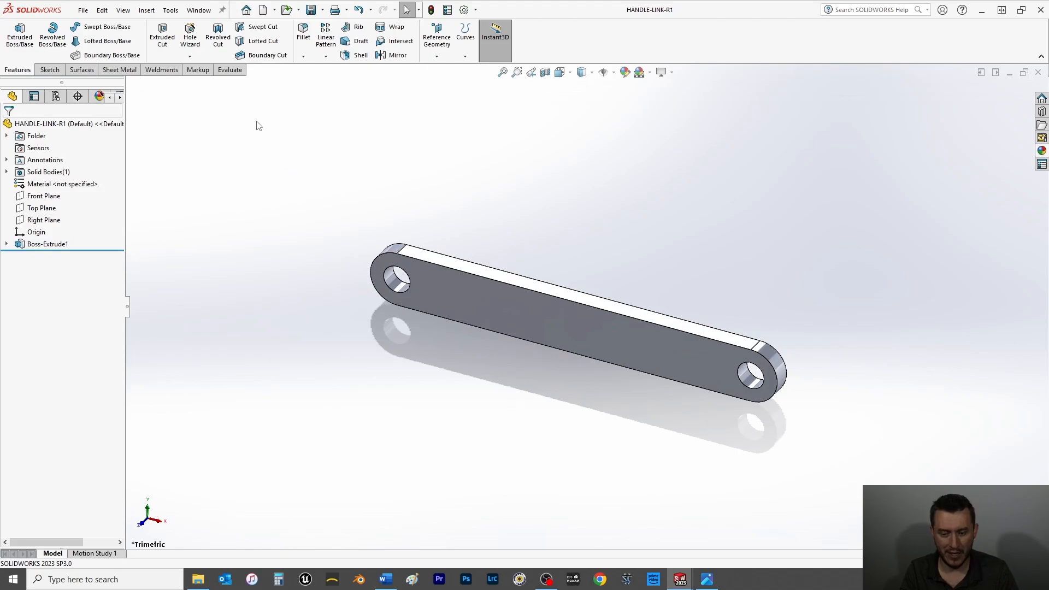
Apply a black color to the whole HANDLE-LINK-R1 part, then save and close it.
right_click(634, 315)
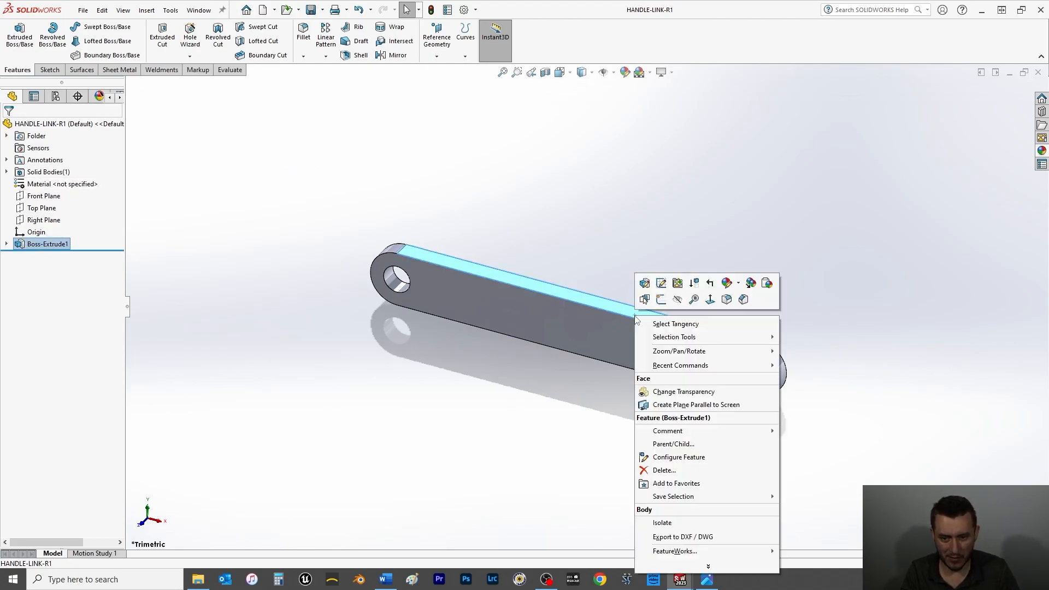
click(740, 283)
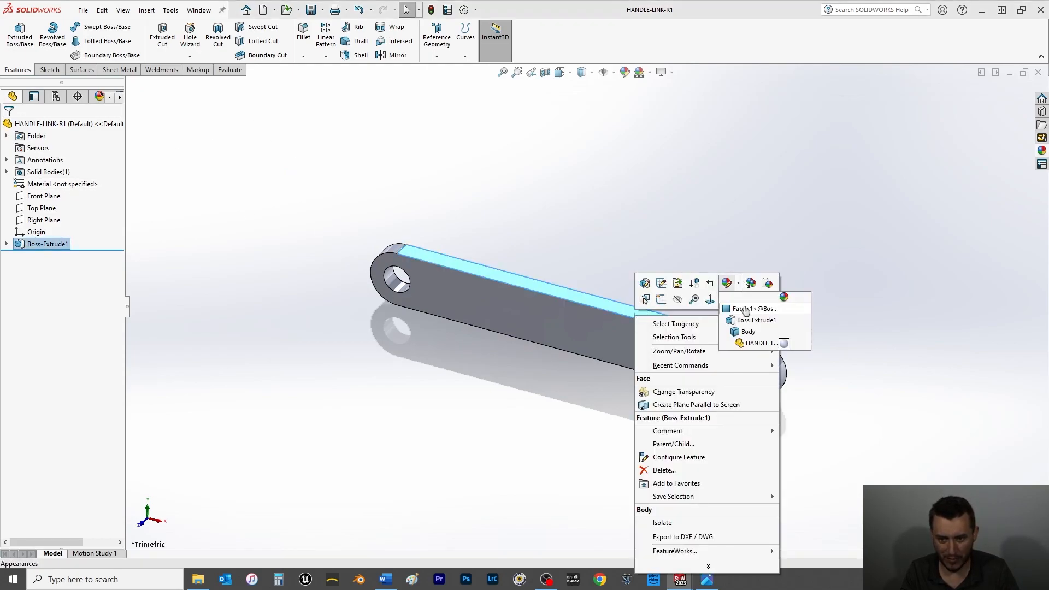
click(783, 344)
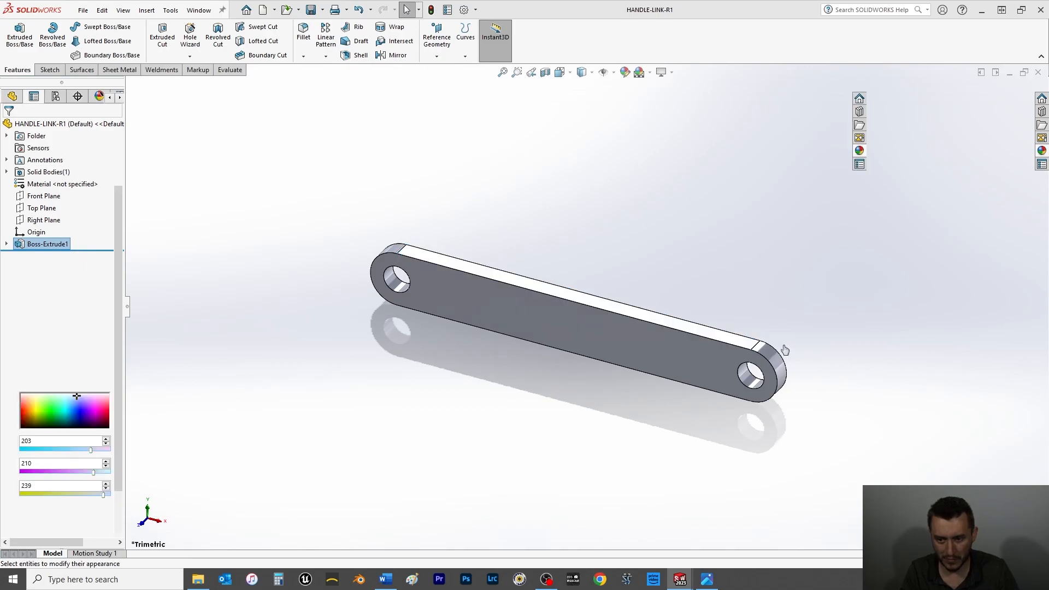
click(85, 367)
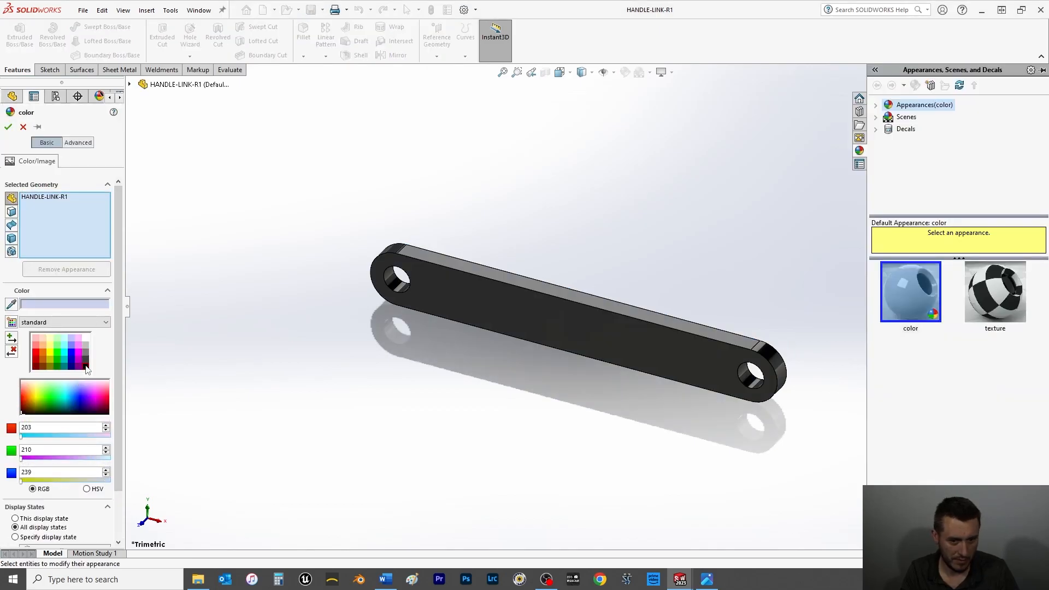
click(8, 127)
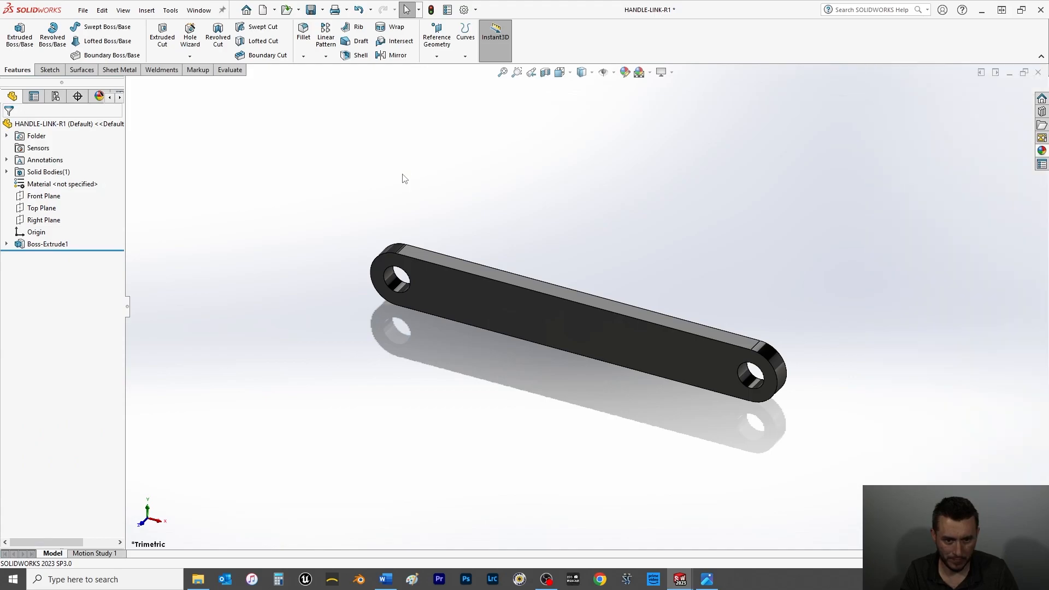
key(ctrl+s)
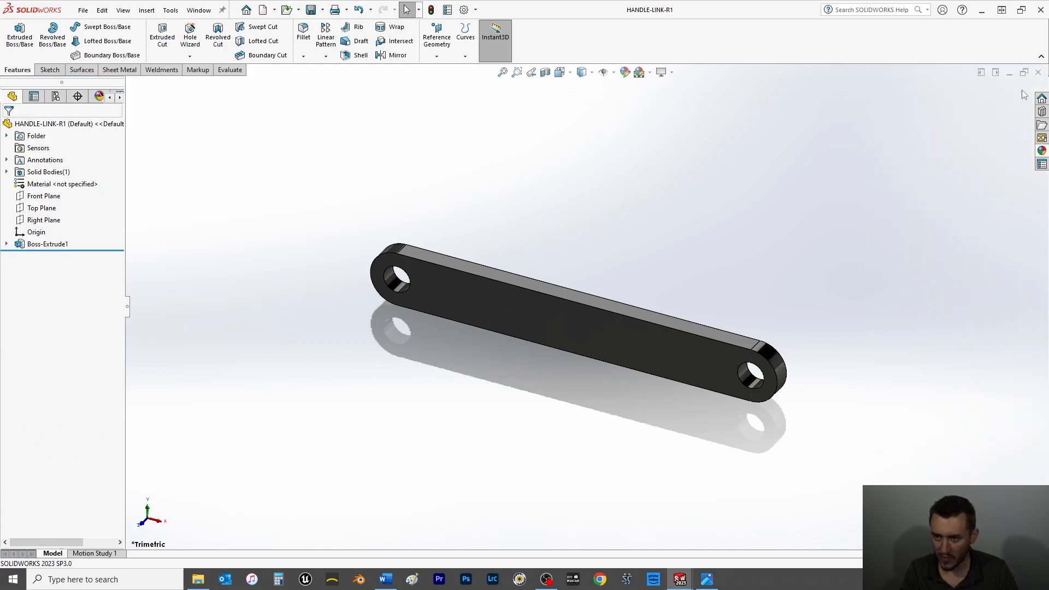
click(1038, 73)
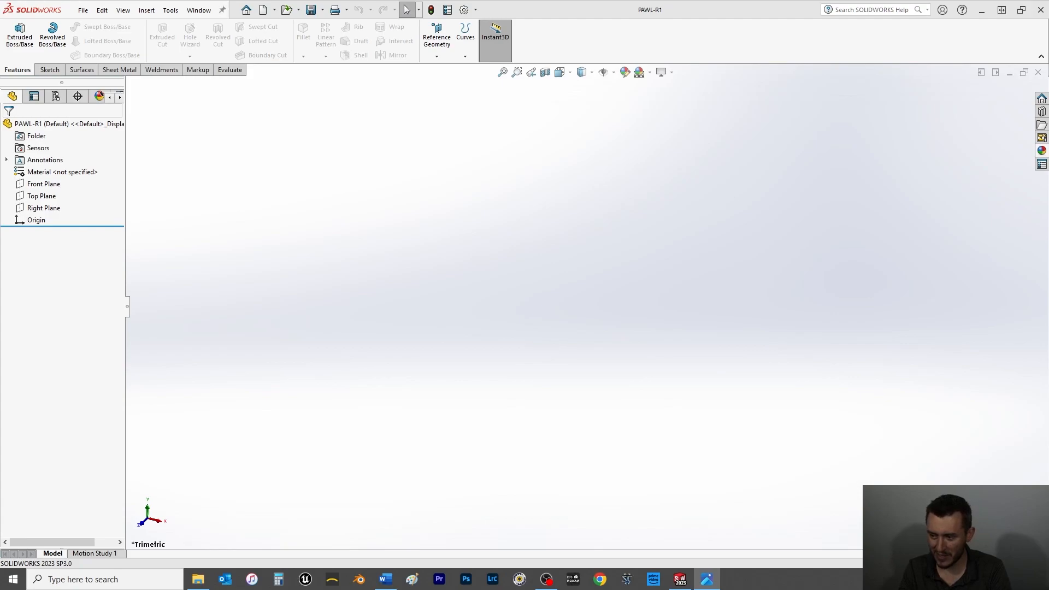
Sketch a circle with a radius of about 10.7 mm centered on the origin on the PAWL-R1 part's Front Plane.
click(35, 187)
key(ctrl+8)
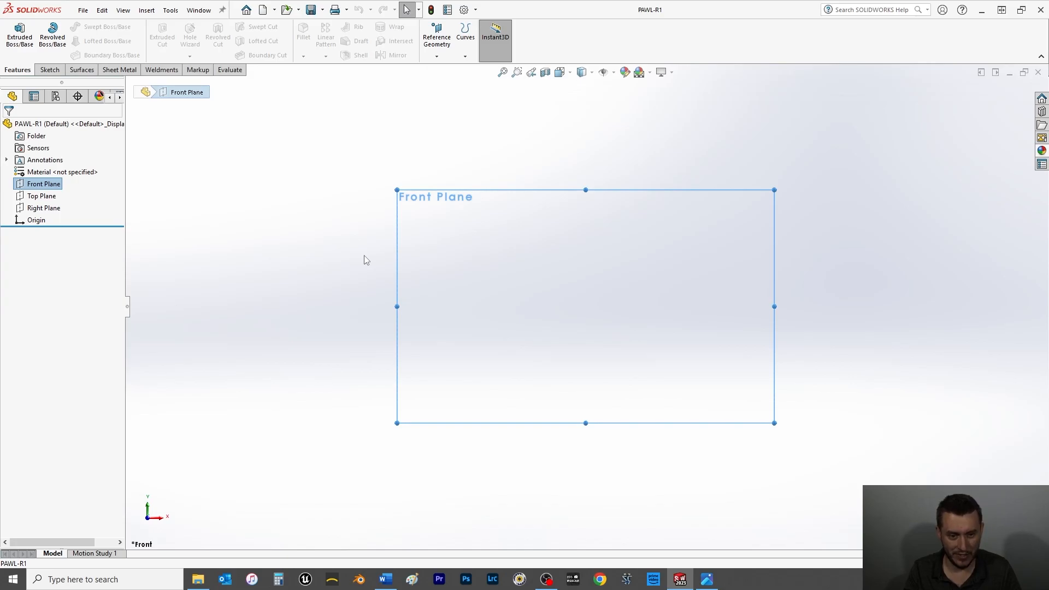
key(space)
click(439, 151)
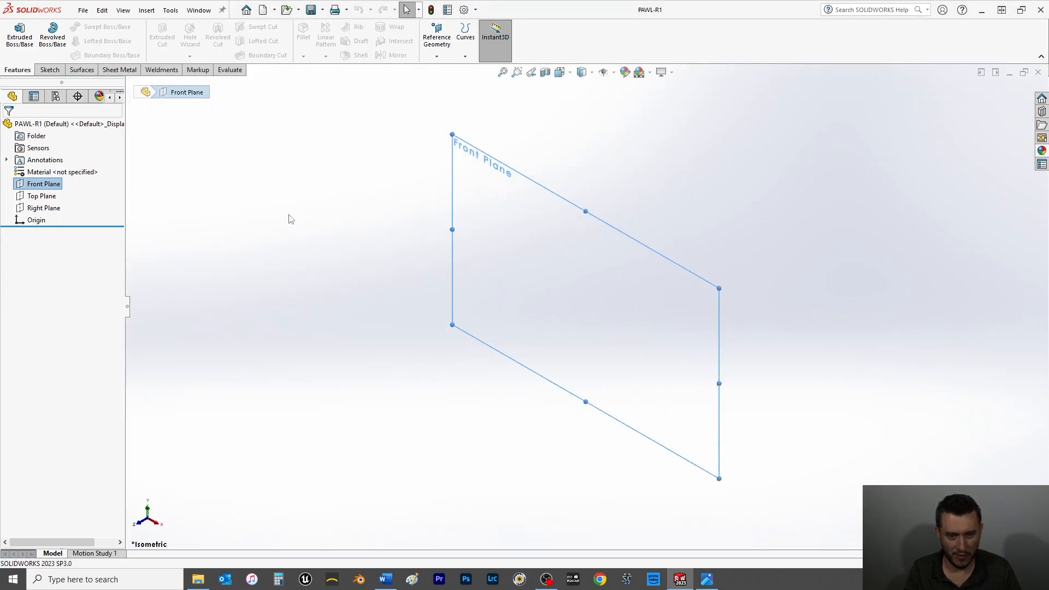
key(space)
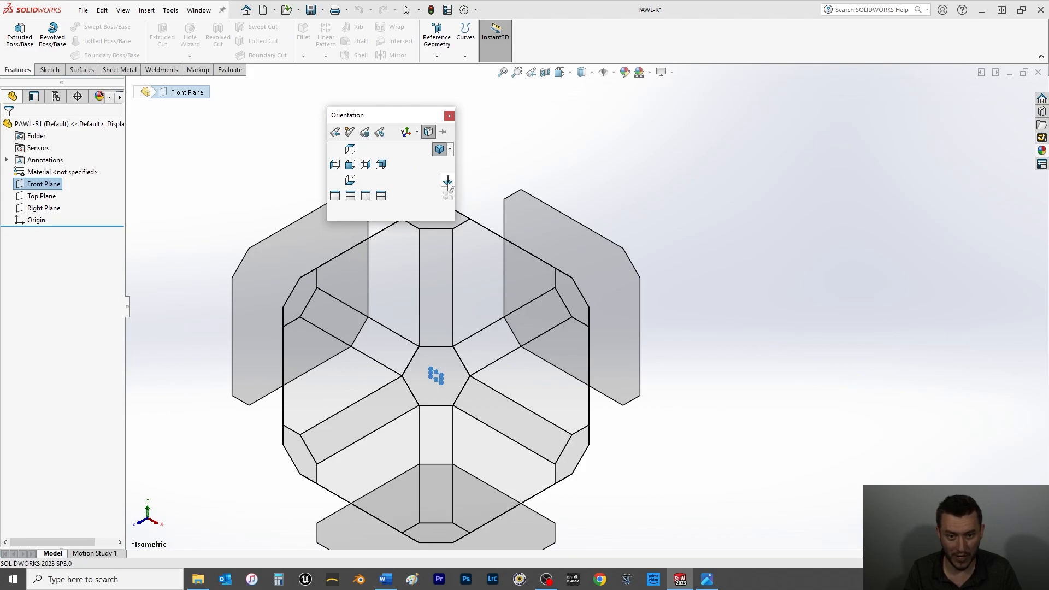
click(447, 181)
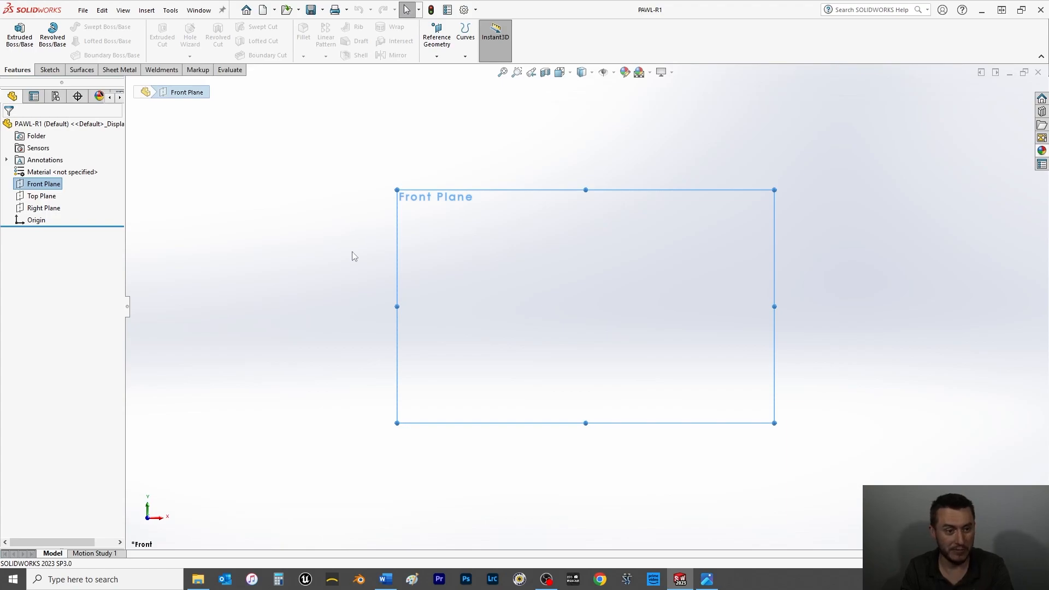
click(48, 70)
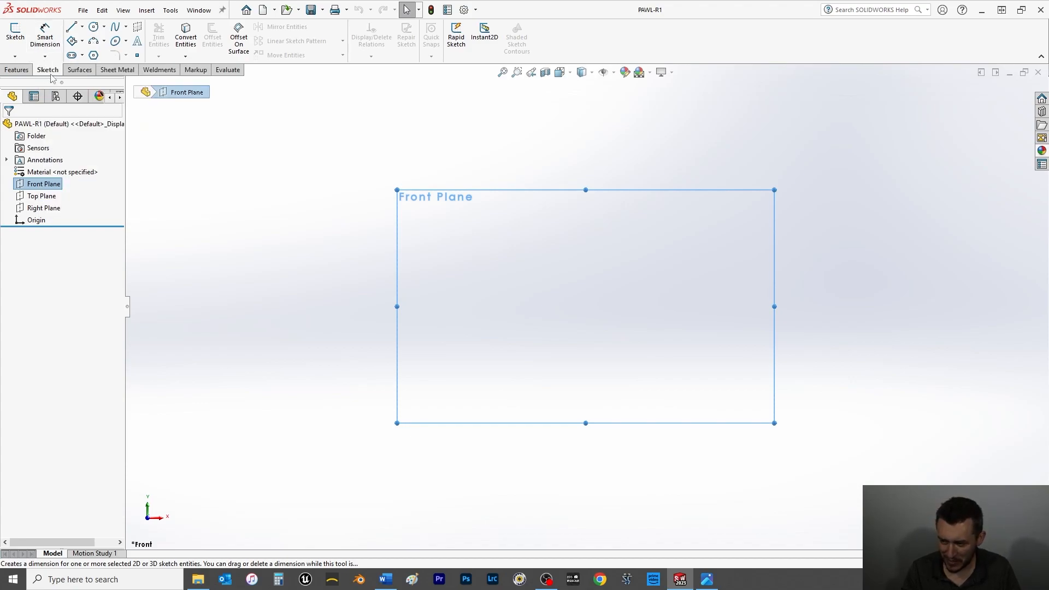
click(96, 31)
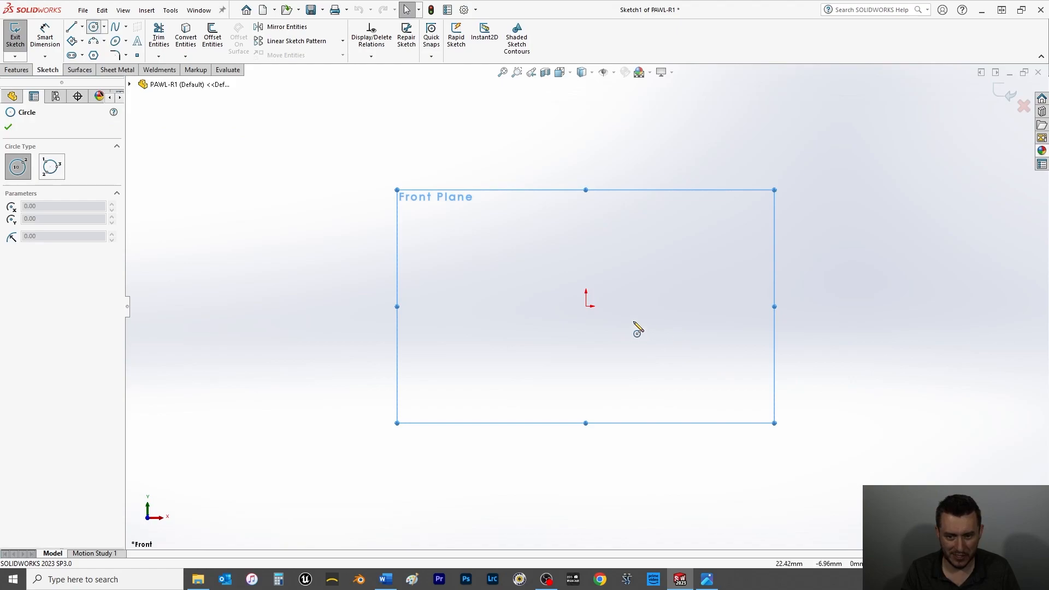
click(586, 306)
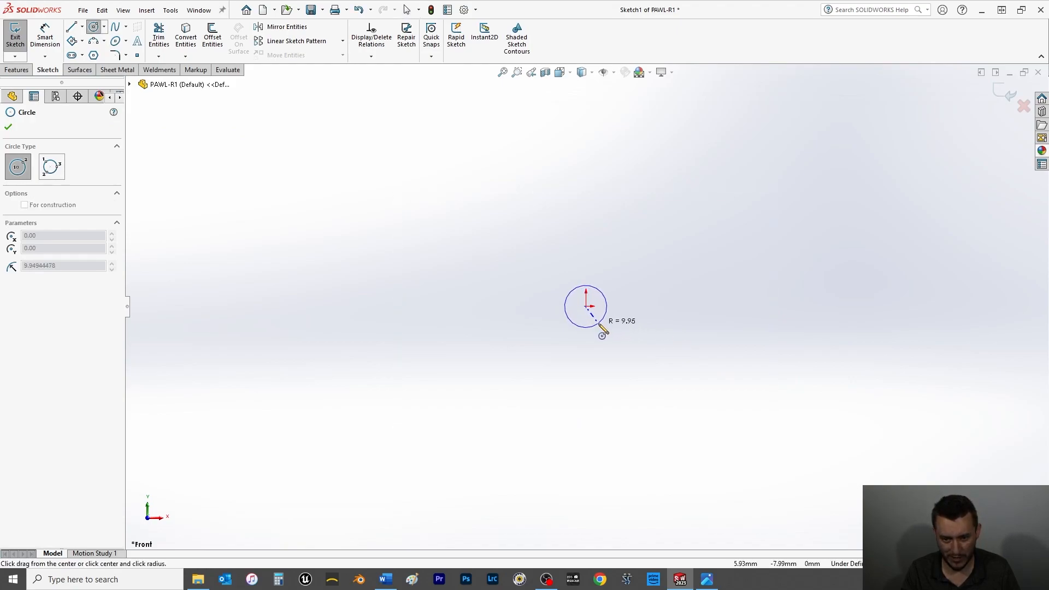
click(597, 325)
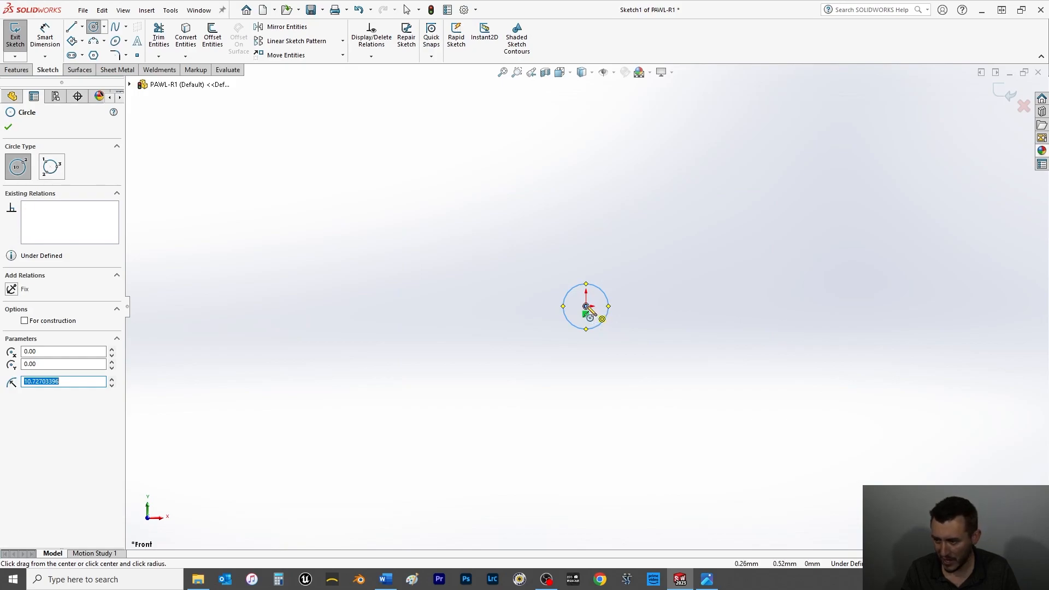
Sketch a larger concentric circle at the origin with a radius of about 20.9 mm.
click(586, 306)
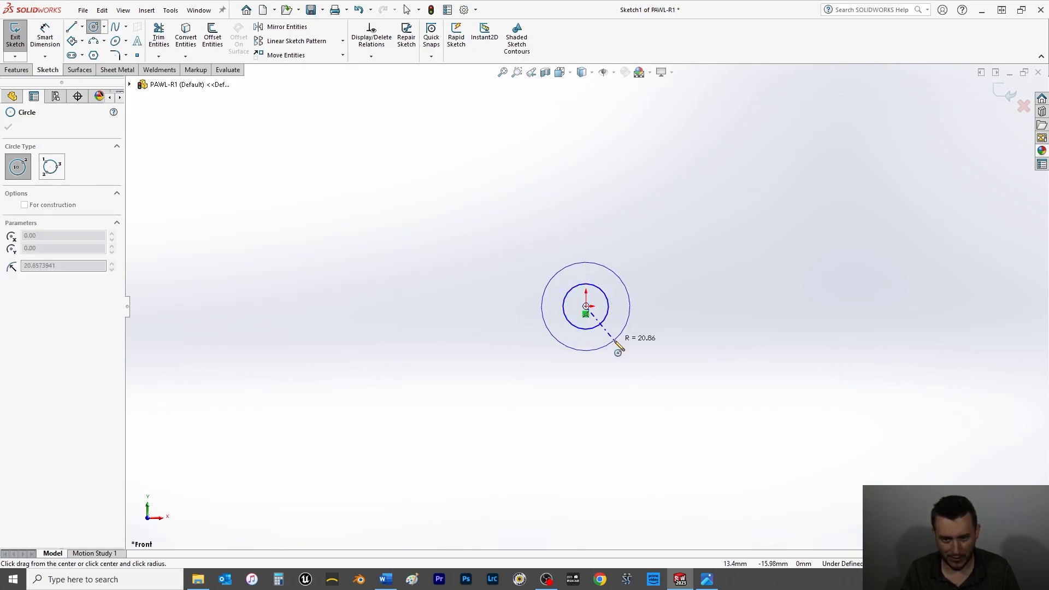
click(598, 350)
click(8, 127)
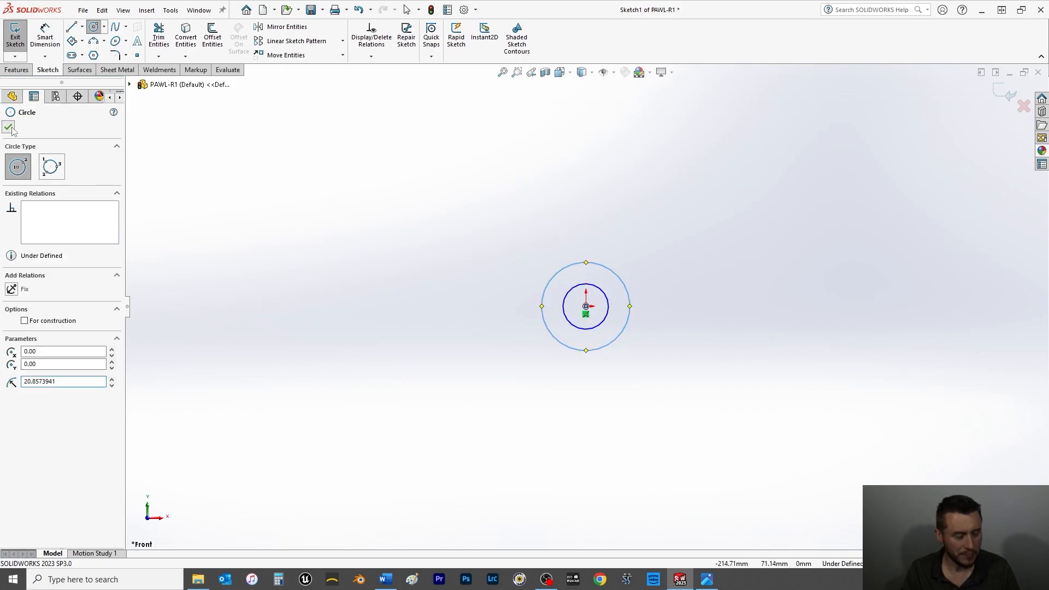
Dimension the inner circle to a diameter of 10 mm.
click(45, 38)
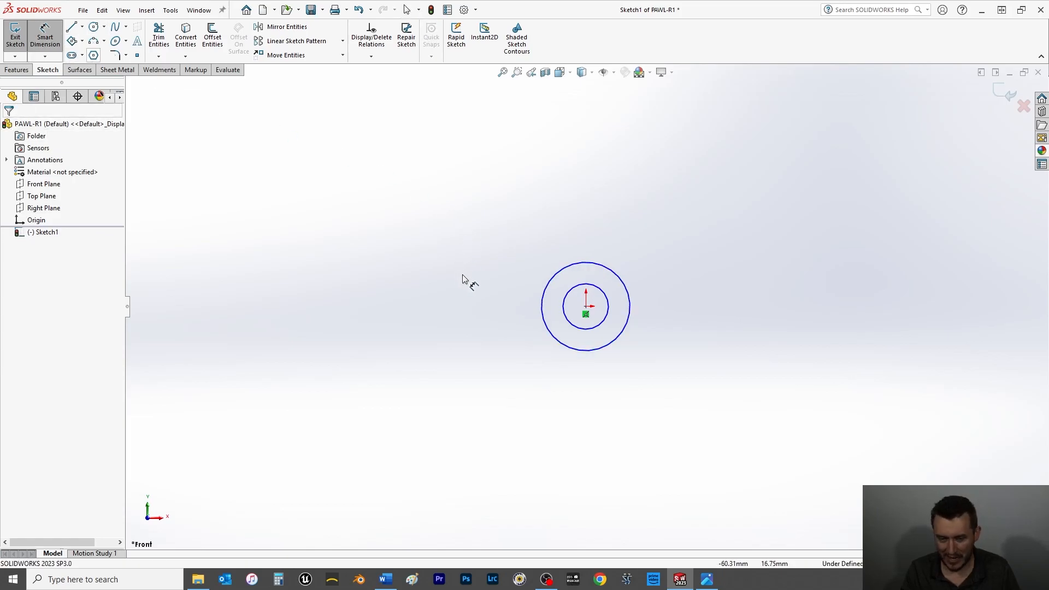
click(607, 312)
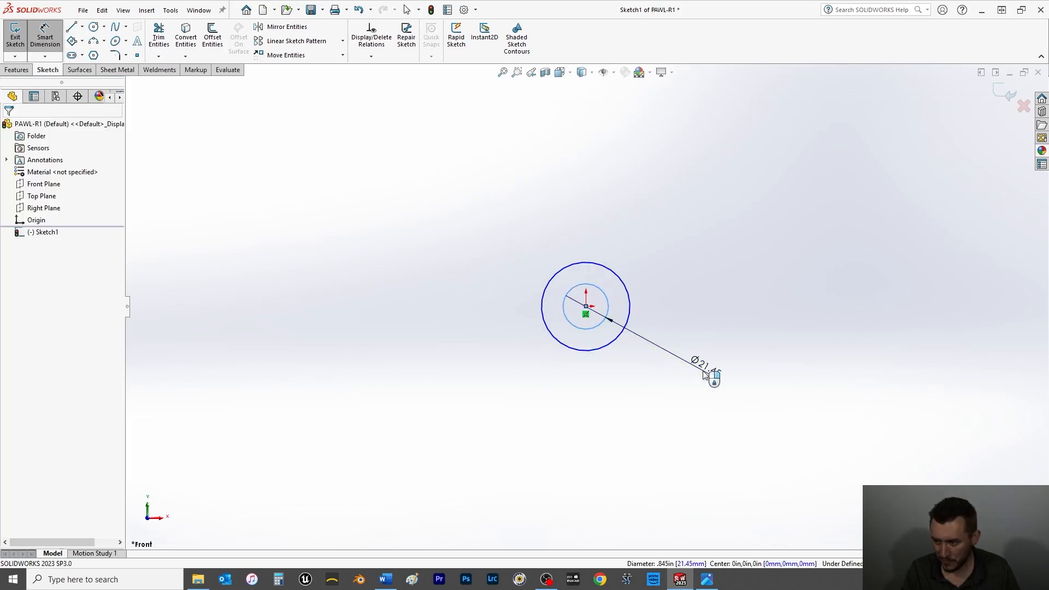
click(700, 369)
text(10)
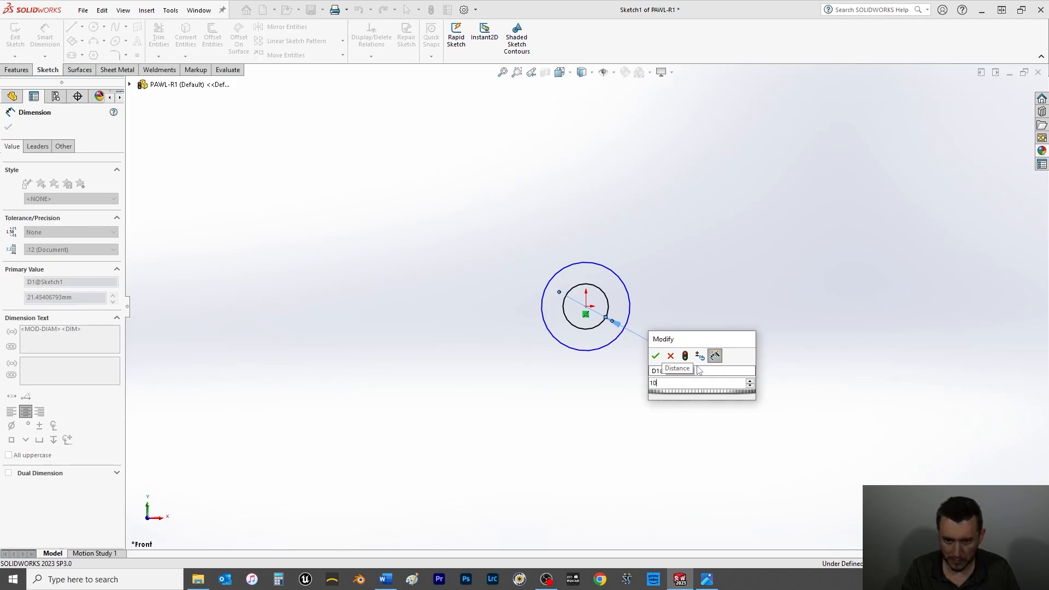
key(Return)
Dimension the outer circle to a diameter of 20 mm and finish dimensioning.
click(623, 288)
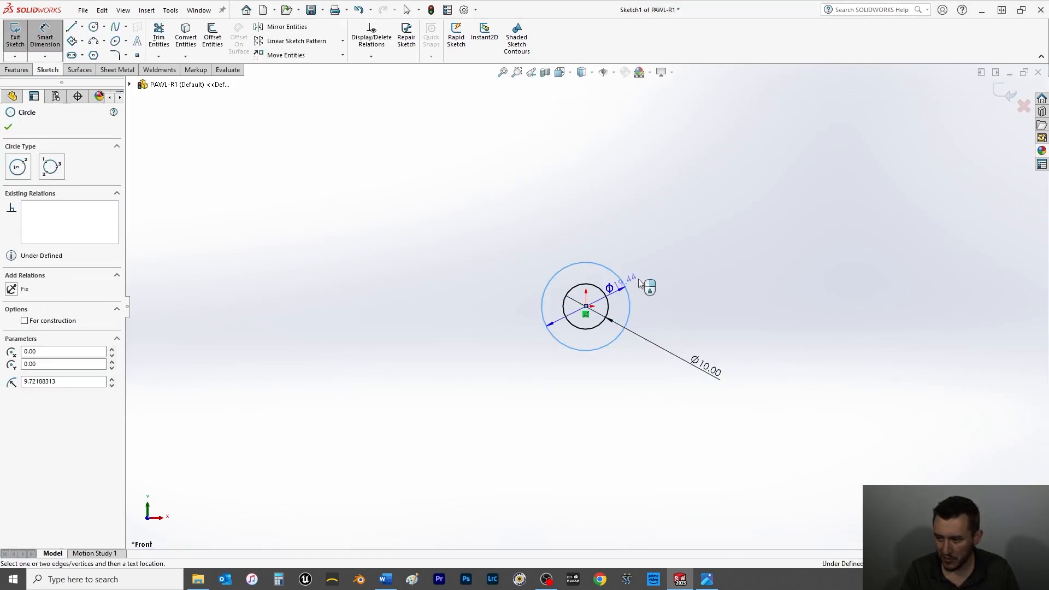
click(677, 255)
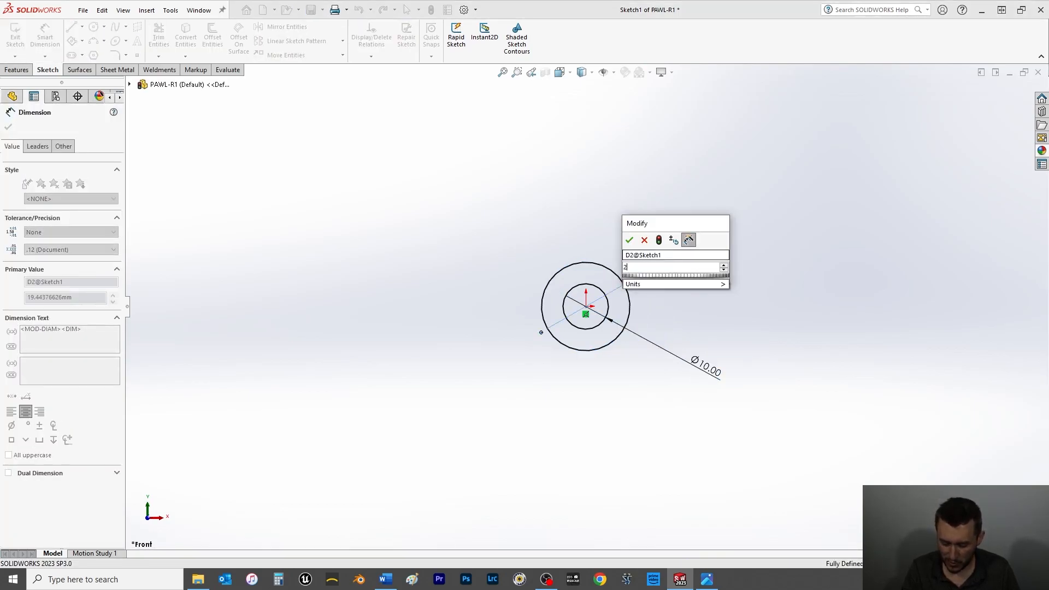
text(20.00mm)
key(Return)
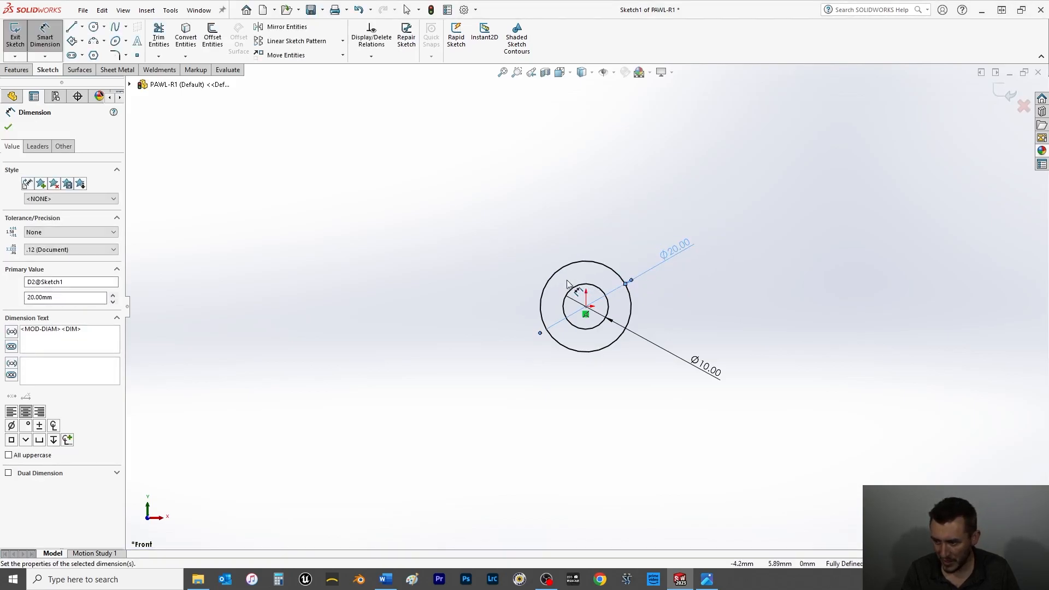
click(8, 126)
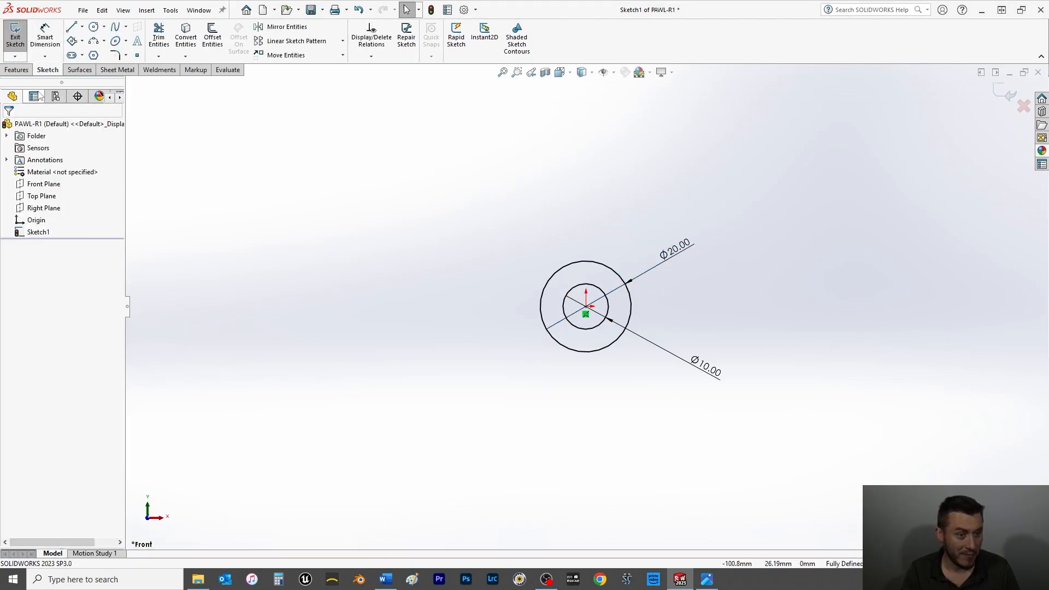
Sketch a horizontal centerline about 56 mm long from the origin out to the left of the circles.
click(82, 27)
click(90, 54)
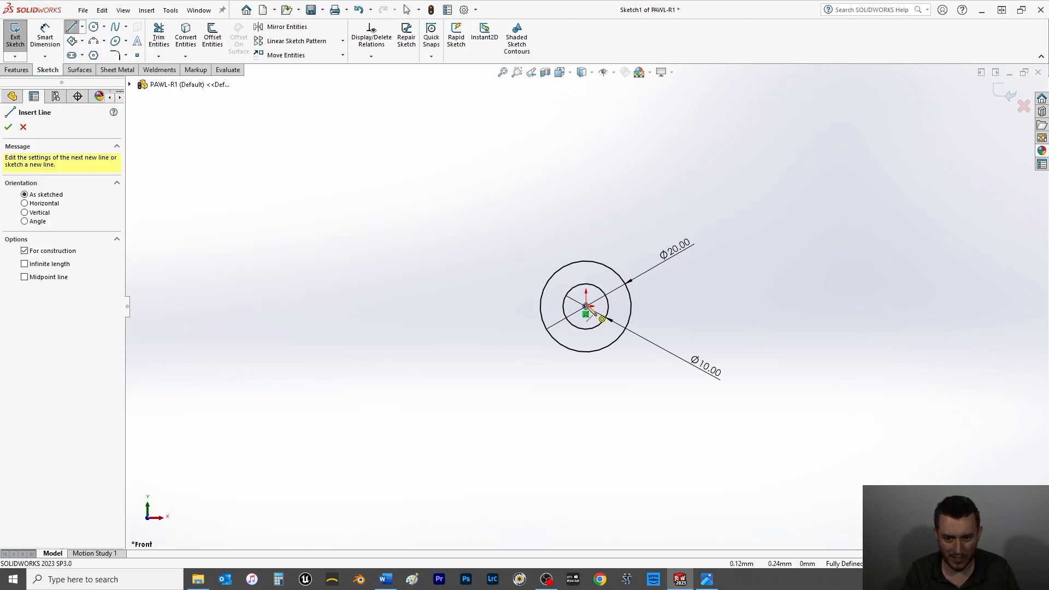
click(586, 307)
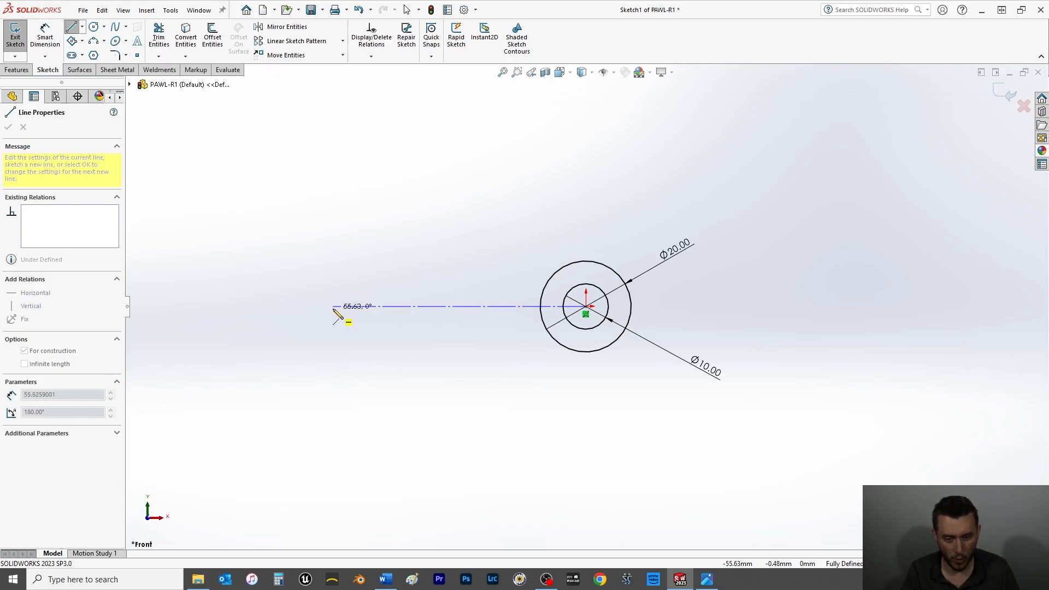
click(330, 306)
right_click(313, 228)
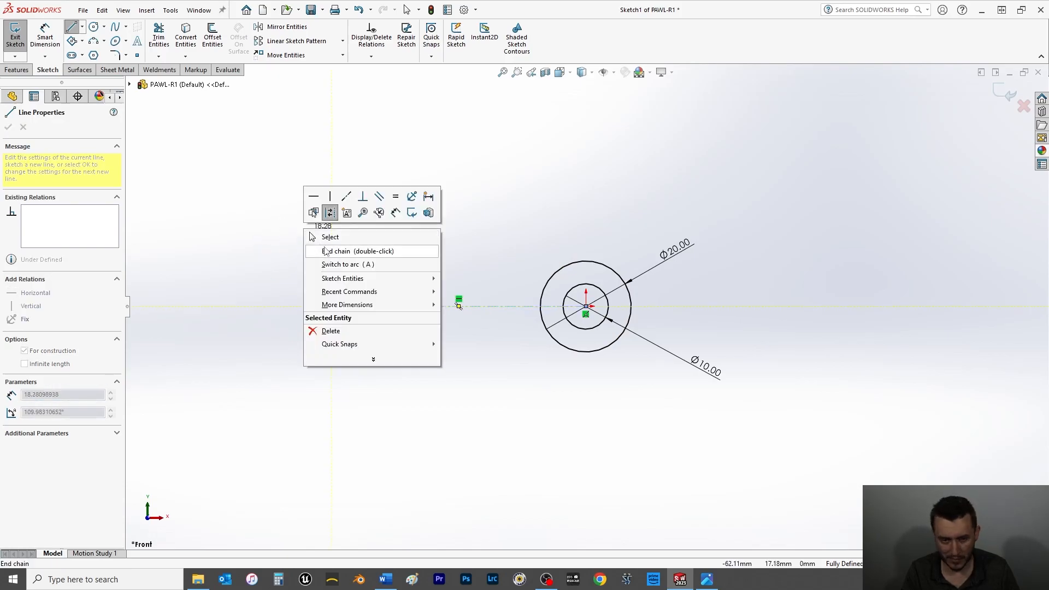
click(330, 238)
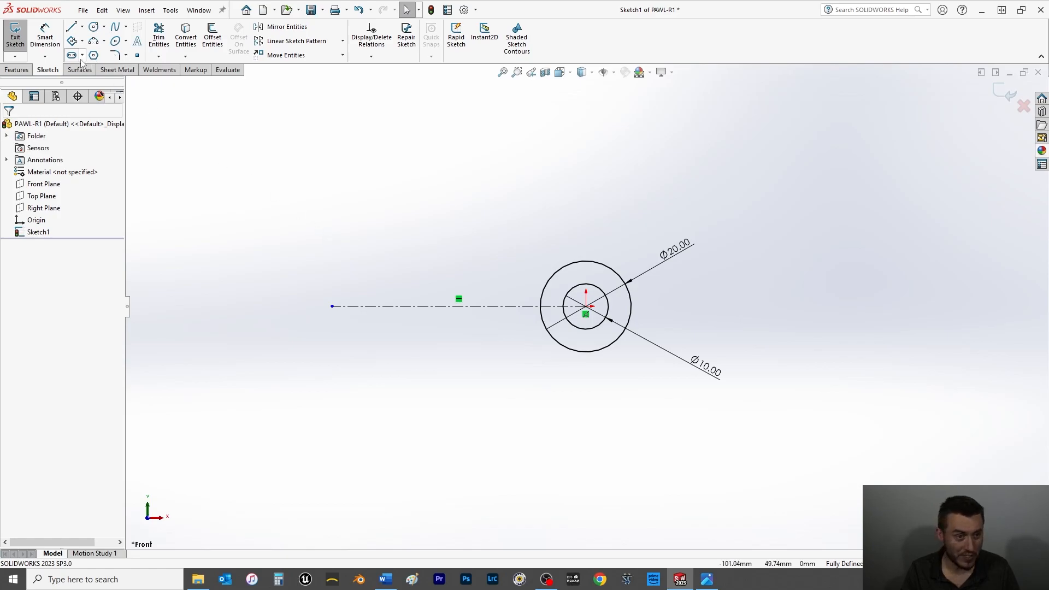
Set the horizontal centerline's length to 83 mm.
click(43, 34)
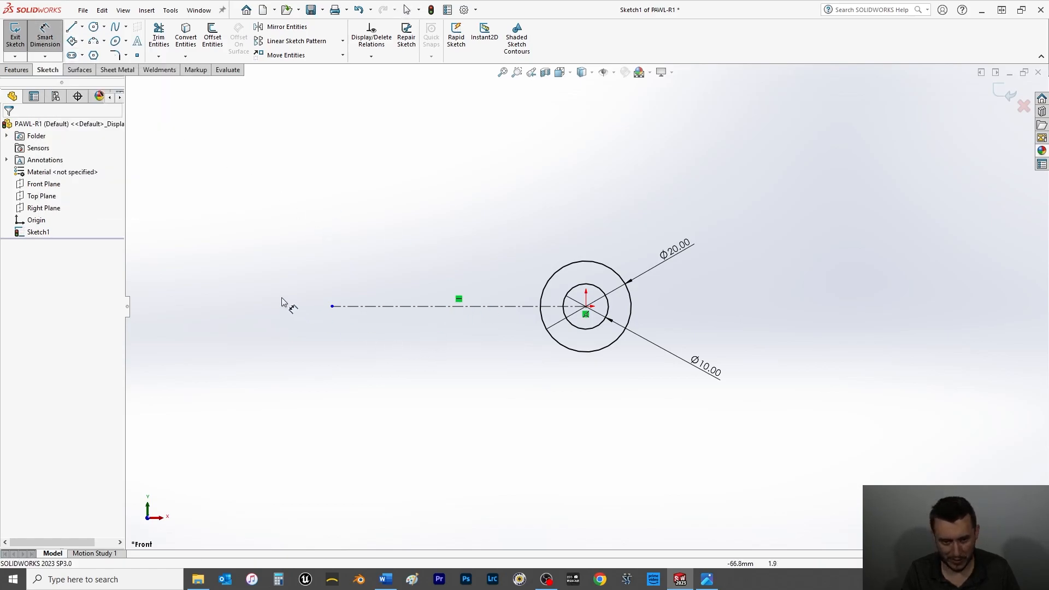
click(385, 307)
click(456, 427)
text(83)
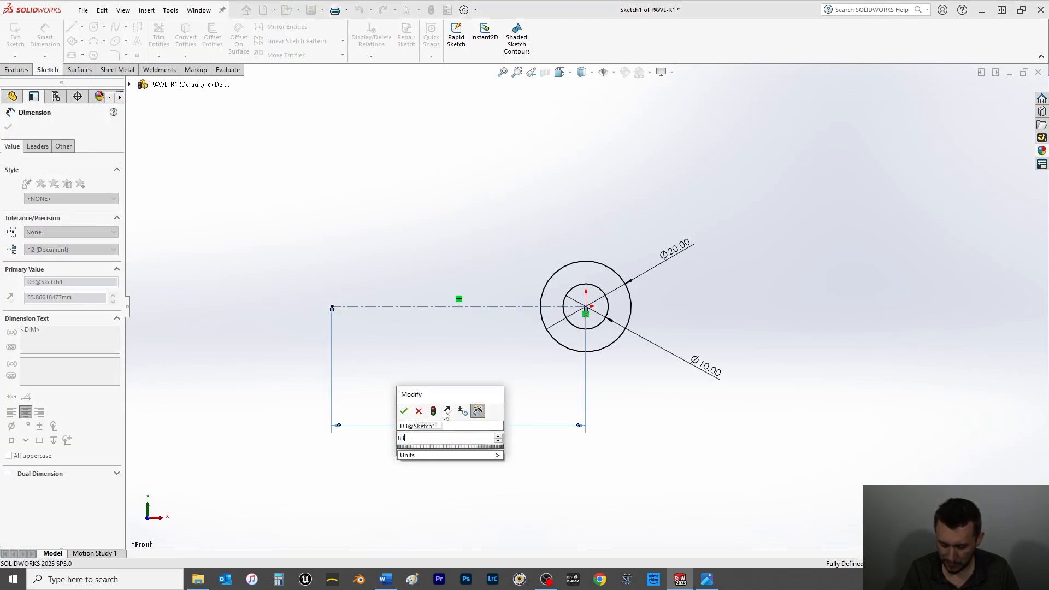
key(Return)
click(8, 127)
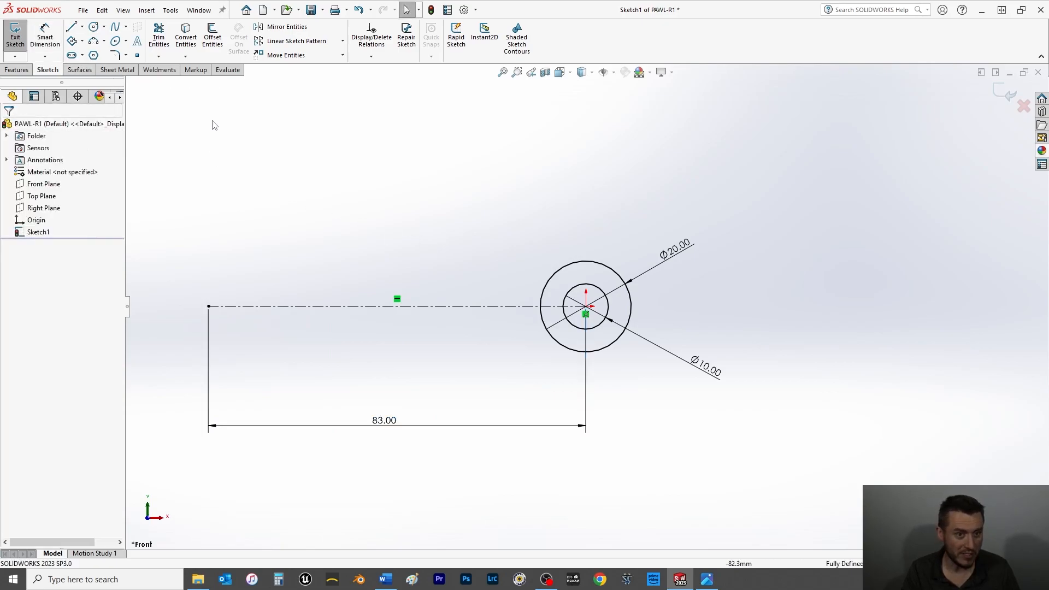
Offset the centerline 6 mm bi-directionally, with dimensions added and without capped ends.
click(208, 44)
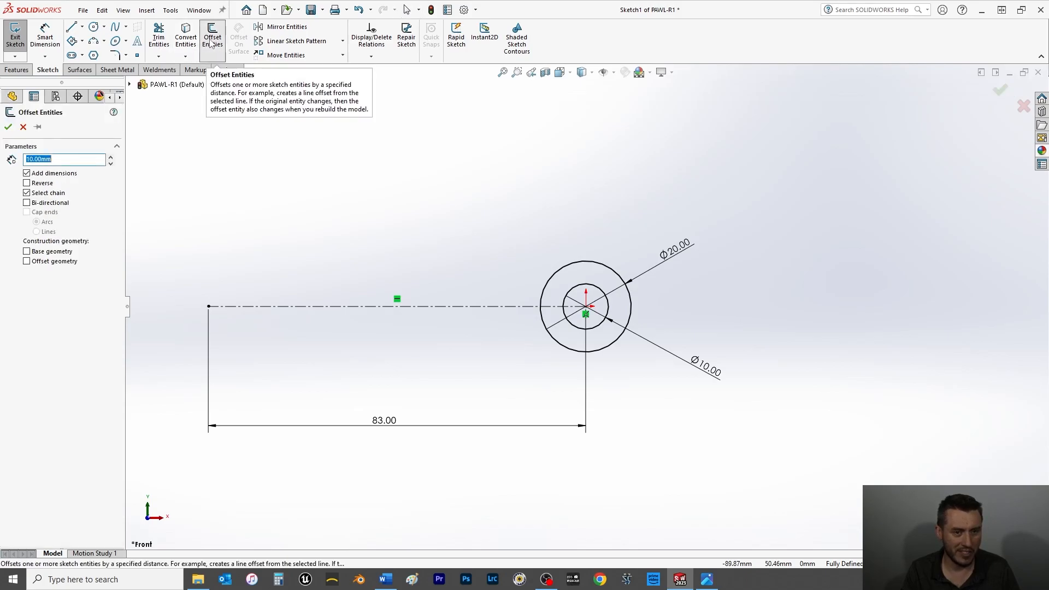
text(12)
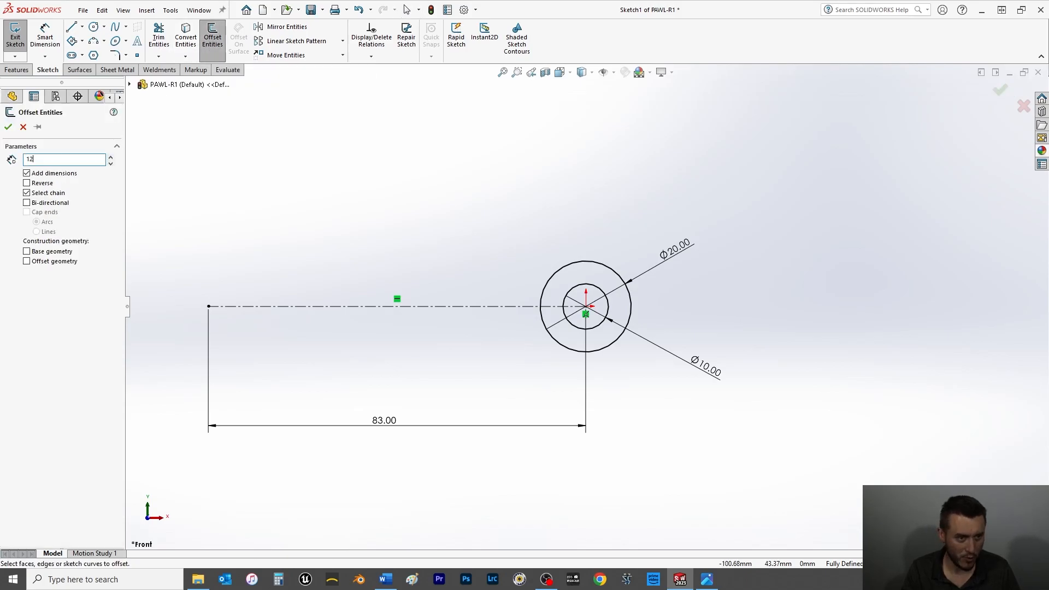
key(Return)
click(26, 203)
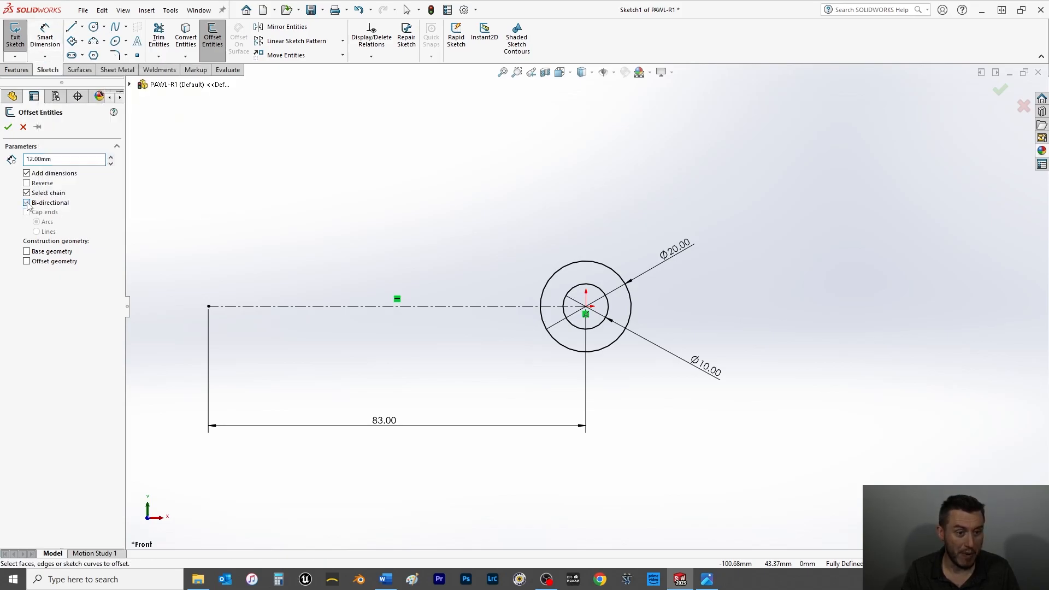
click(304, 308)
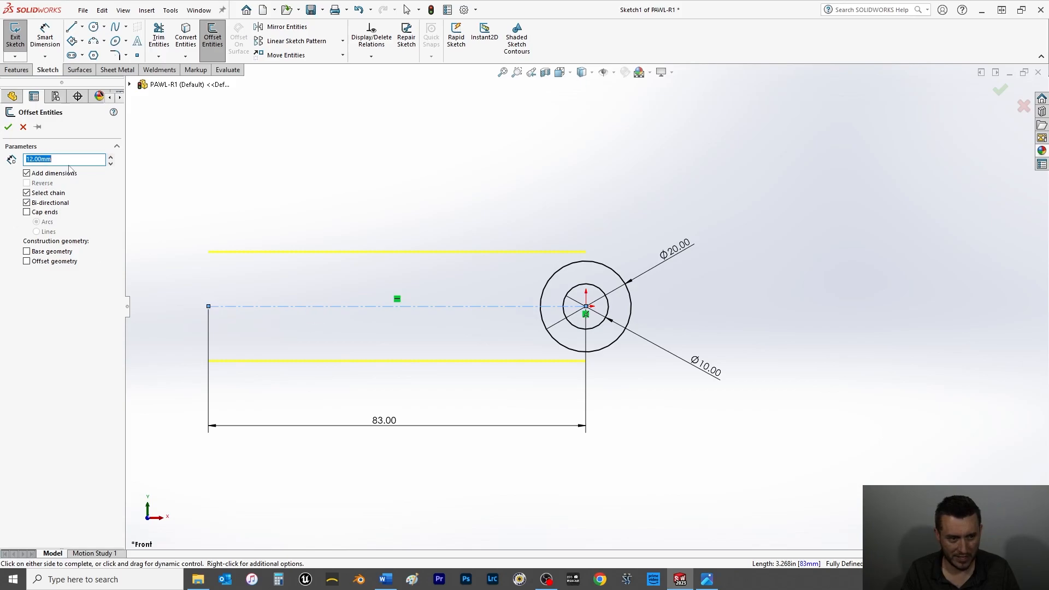
text(6)
key(Return)
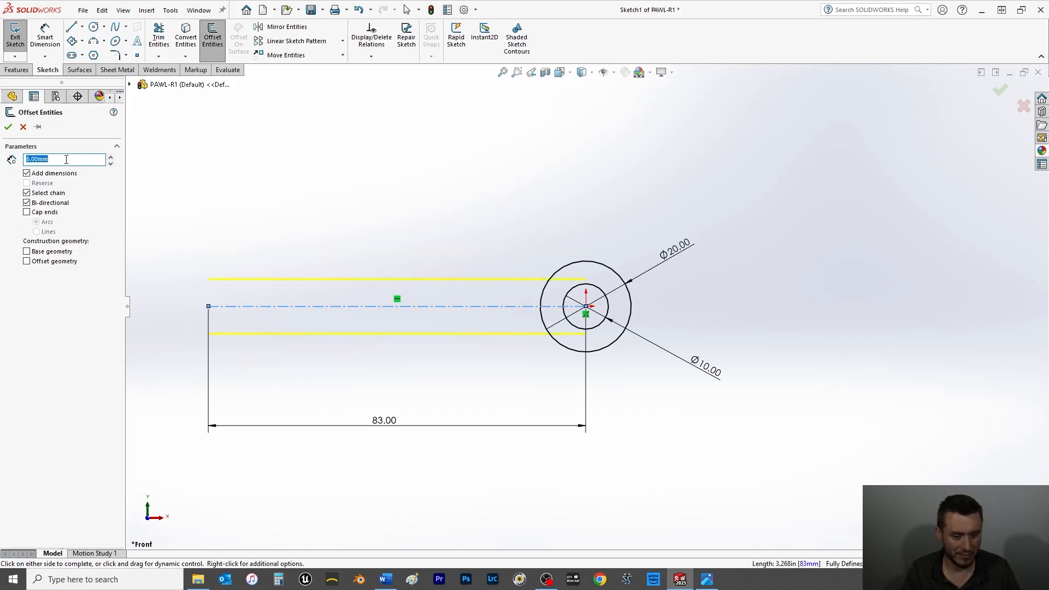
click(8, 127)
Move both 6 mm offset dimensions out to the right of the circles, above and below the centerline.
drag(395, 272, 779, 173)
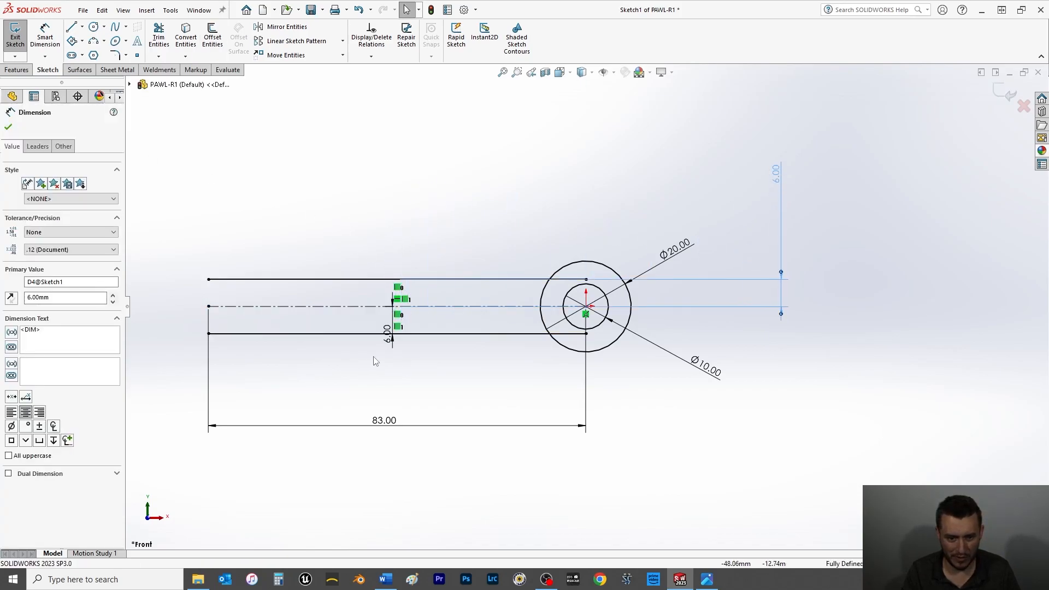
drag(389, 335, 767, 417)
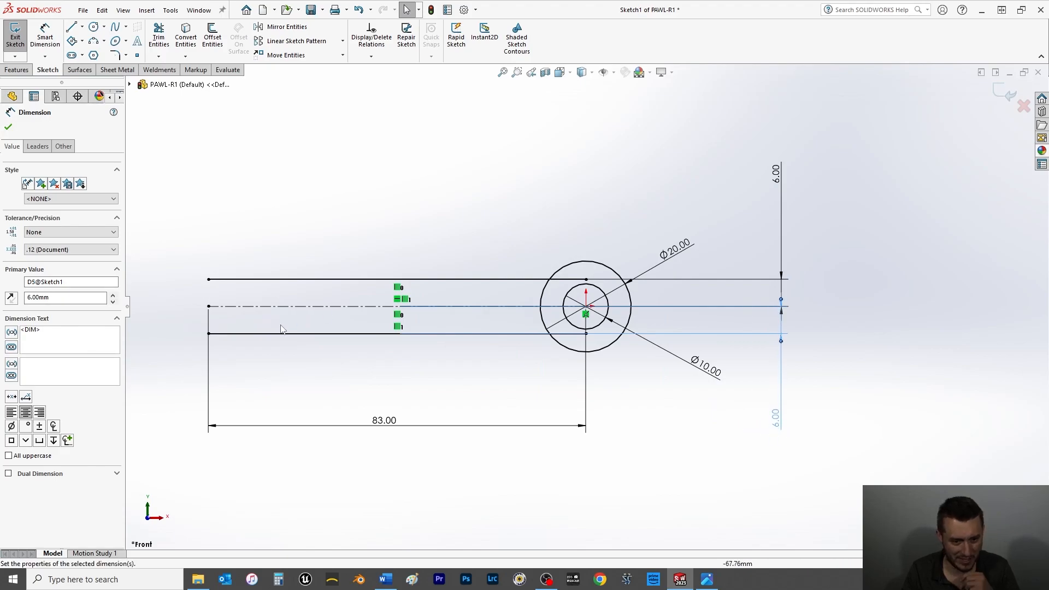
key(z)
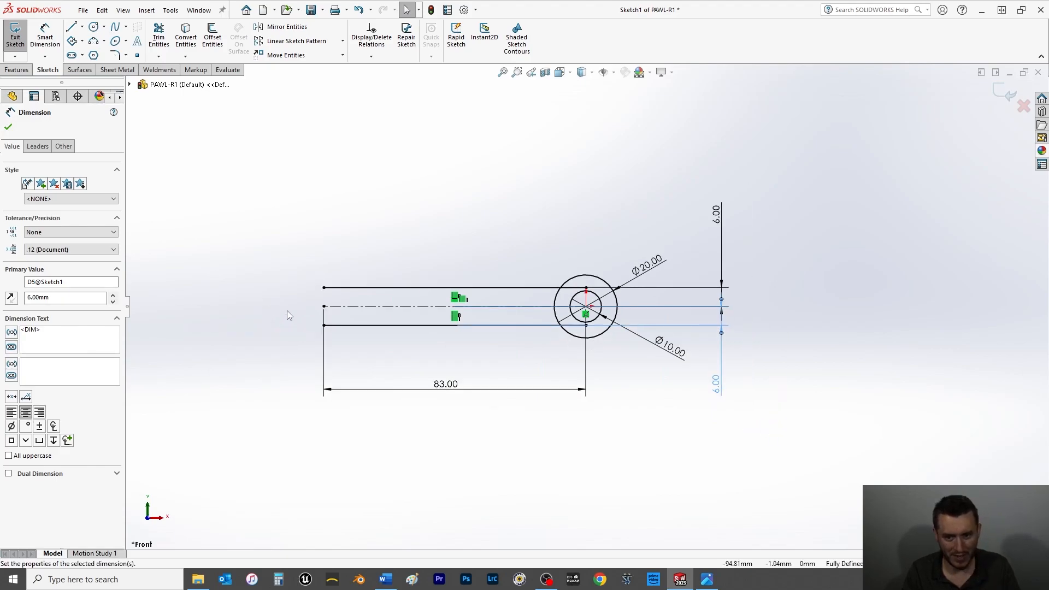
click(9, 127)
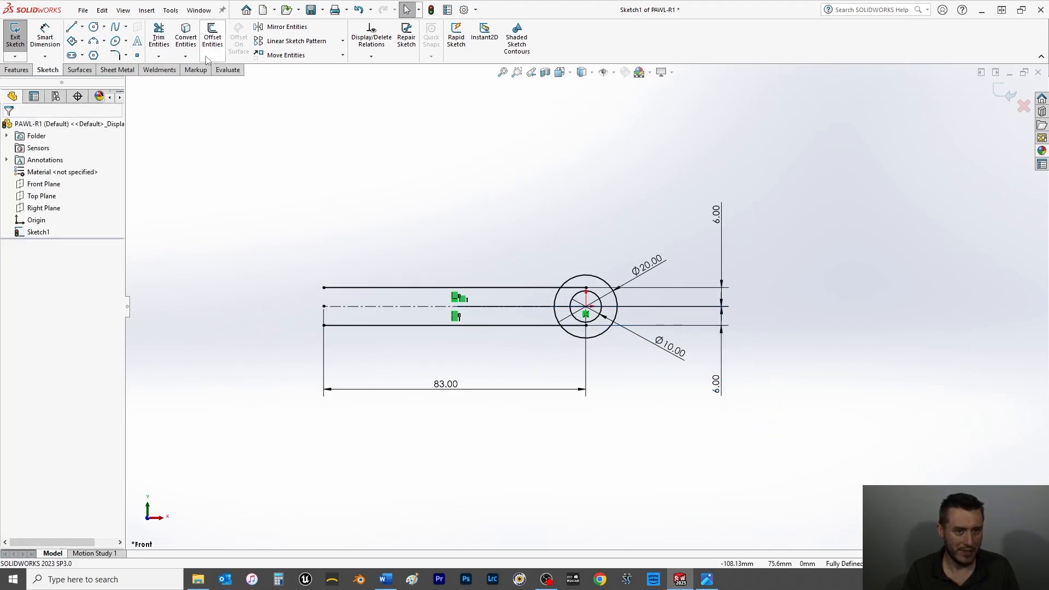
Trim the offset lines inside the outer circle and the outer circle's arc between them using Power trim.
click(158, 37)
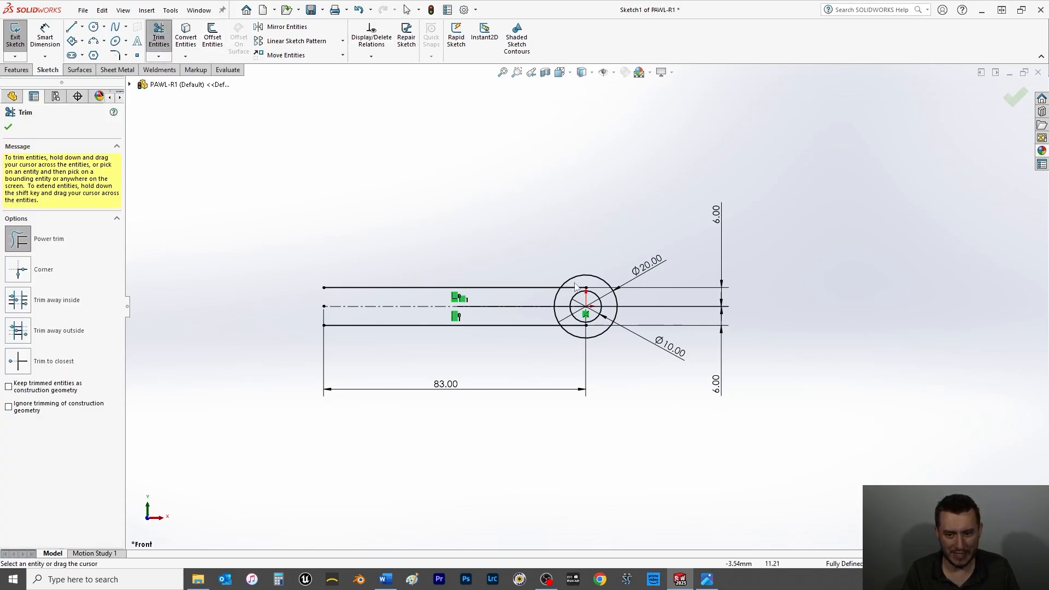
scroll(589, 301, down, 3)
mouse_move(589, 301)
mouse_down()
mouse_move(562, 324)
mouse_move(583, 414)
mouse_move(533, 367)
mouse_up()
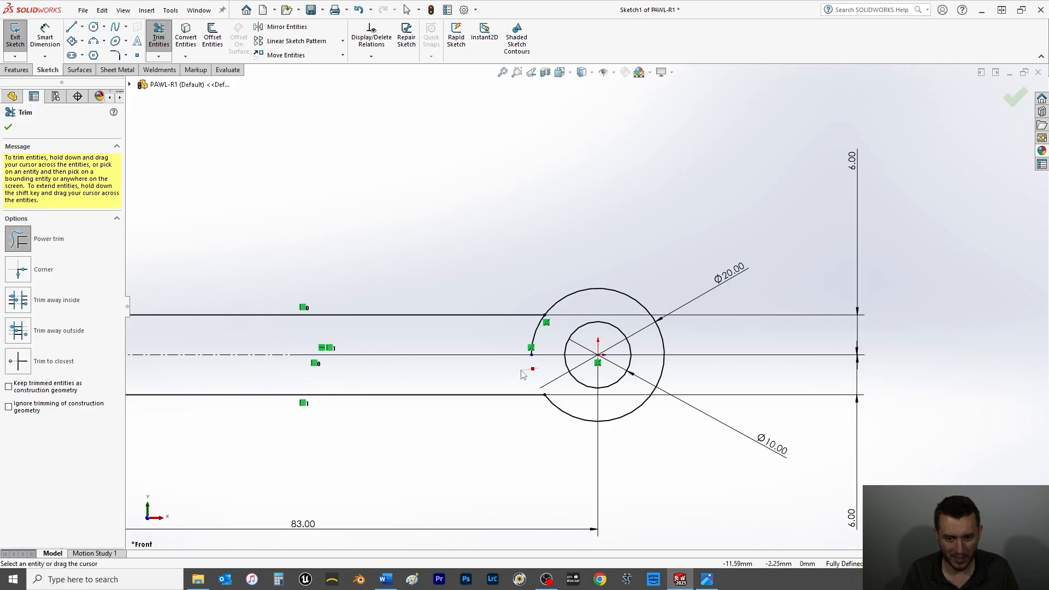
scroll(513, 342, up, 3)
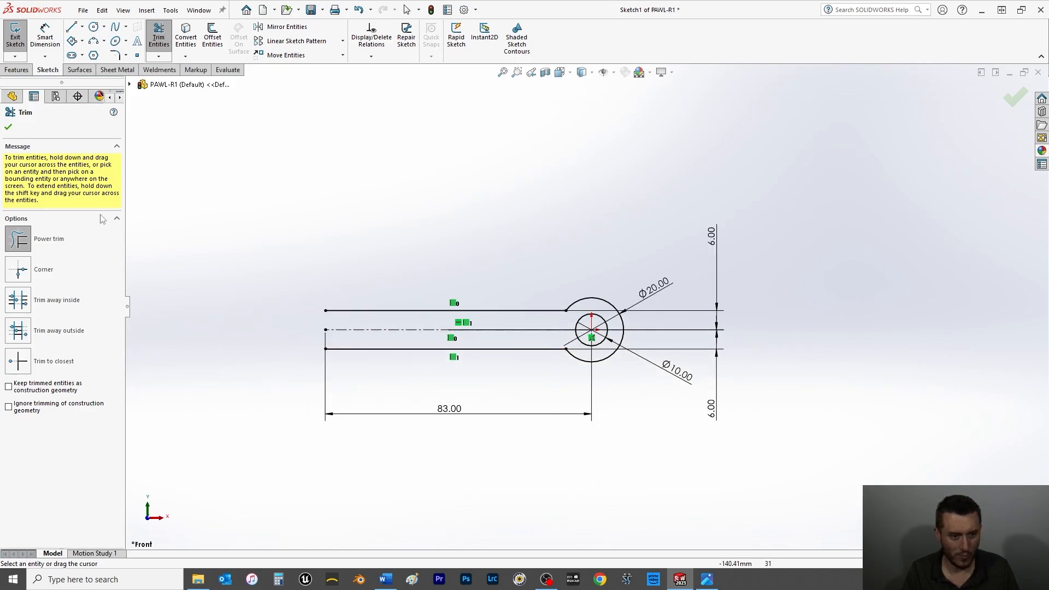
click(8, 127)
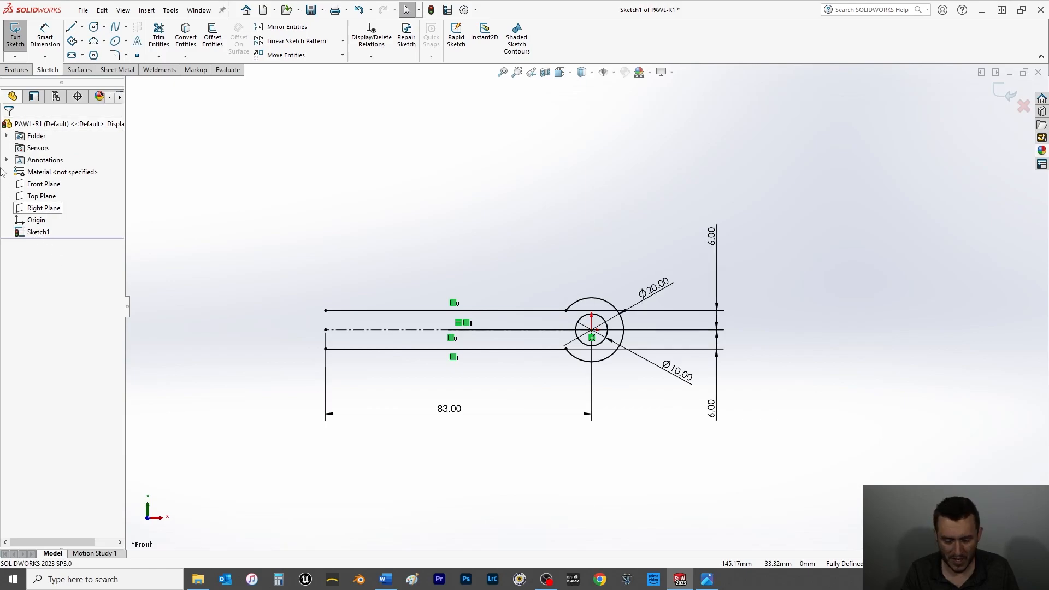
Sketch a vertical line about 14 mm down from the lower offset line's left end, continued by a line about 18 mm long slanting up to the left.
click(71, 27)
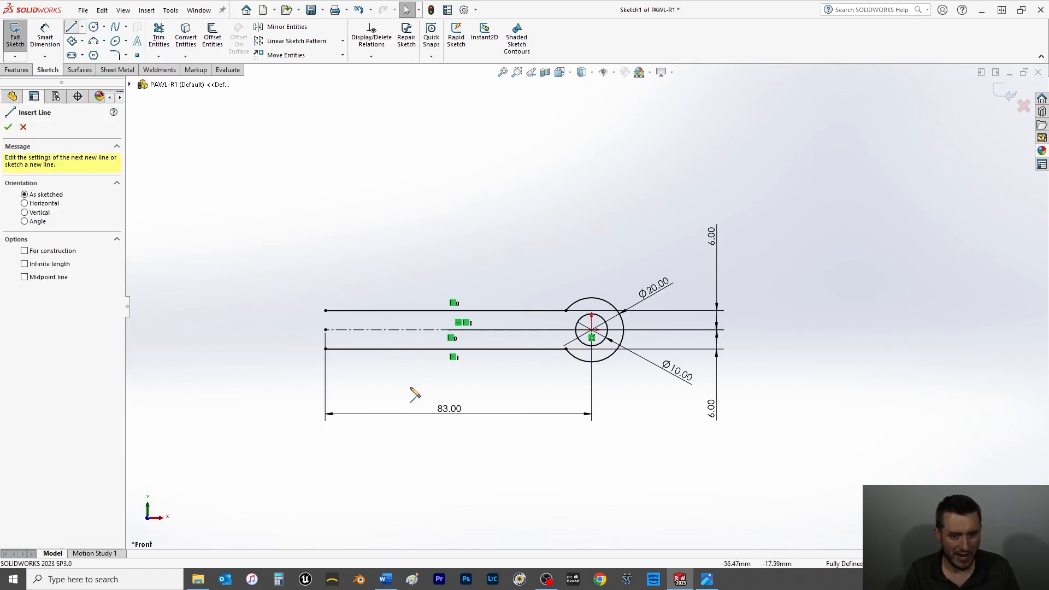
click(325, 348)
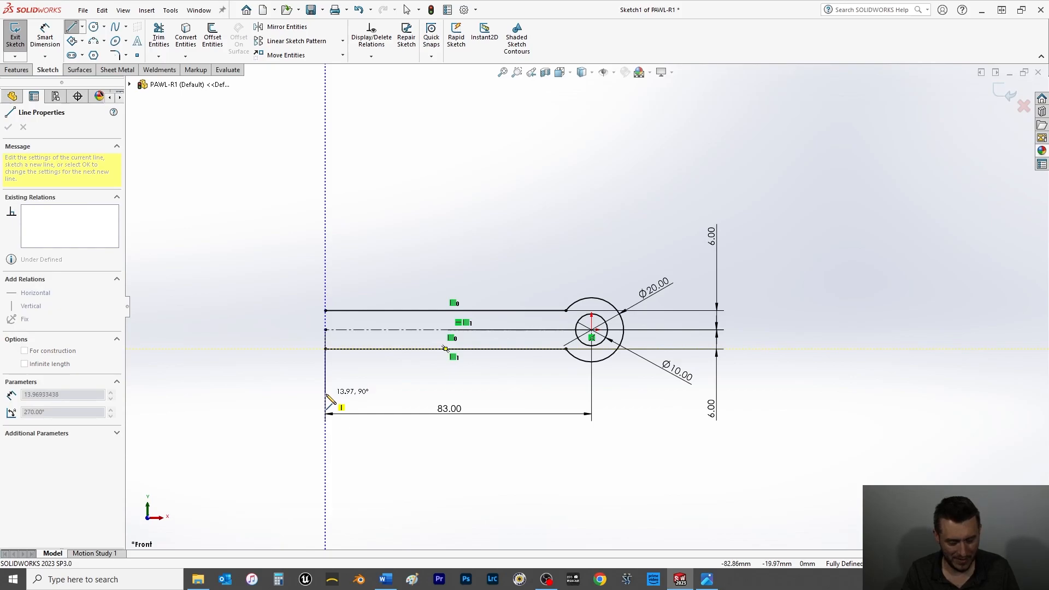
click(325, 393)
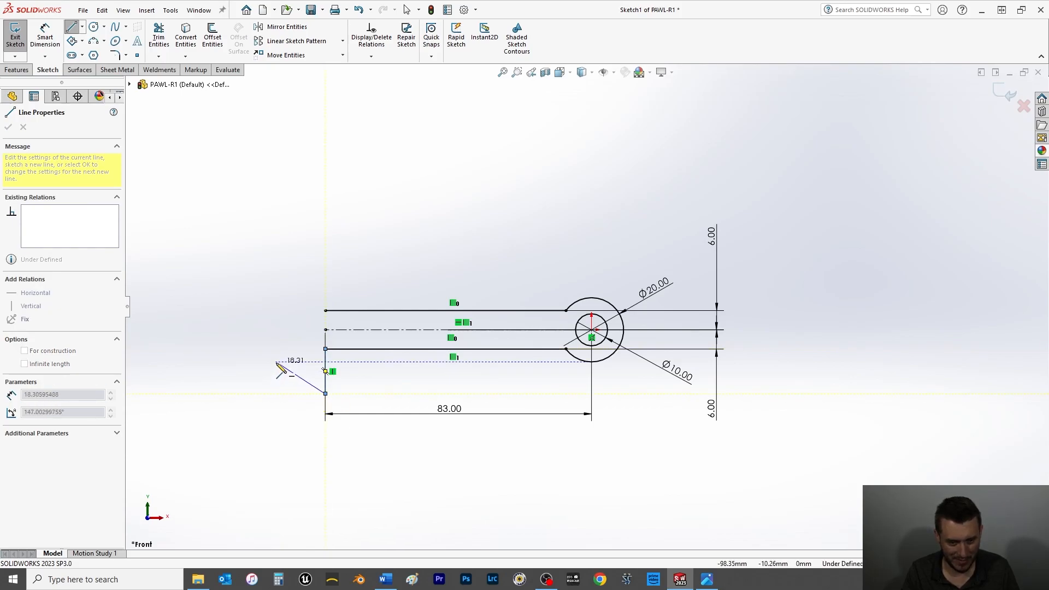
click(276, 363)
right_click(238, 365)
click(253, 376)
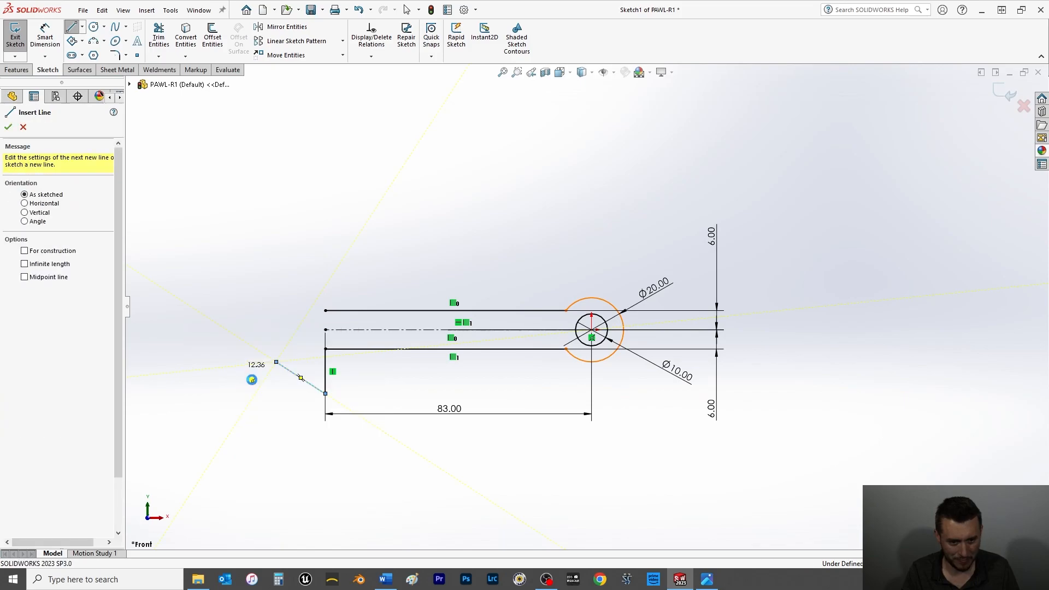
Set the length of the vertical line at the arm's left end to 20 mm.
click(44, 41)
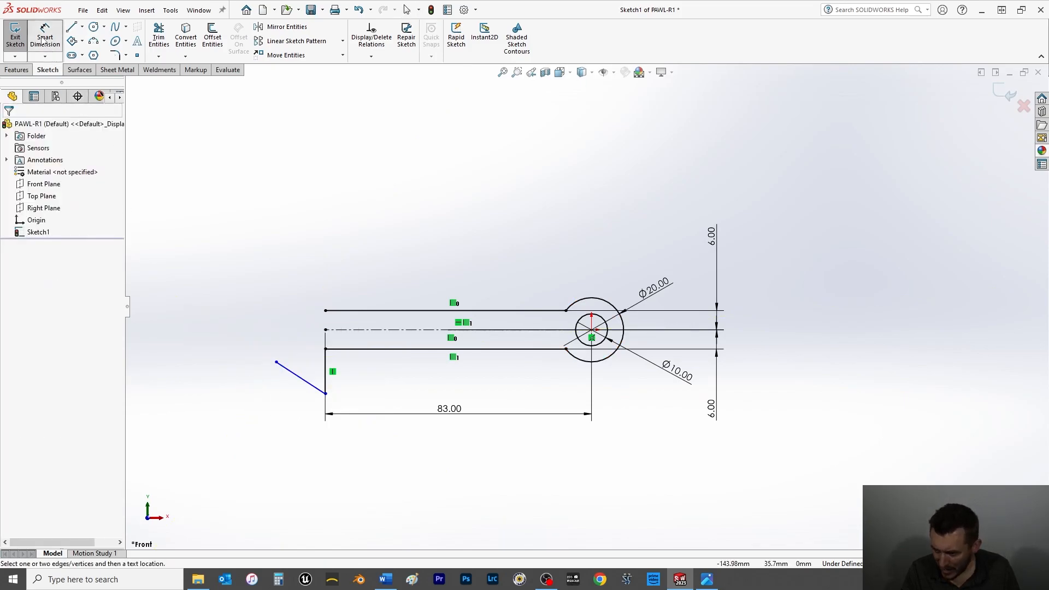
click(327, 368)
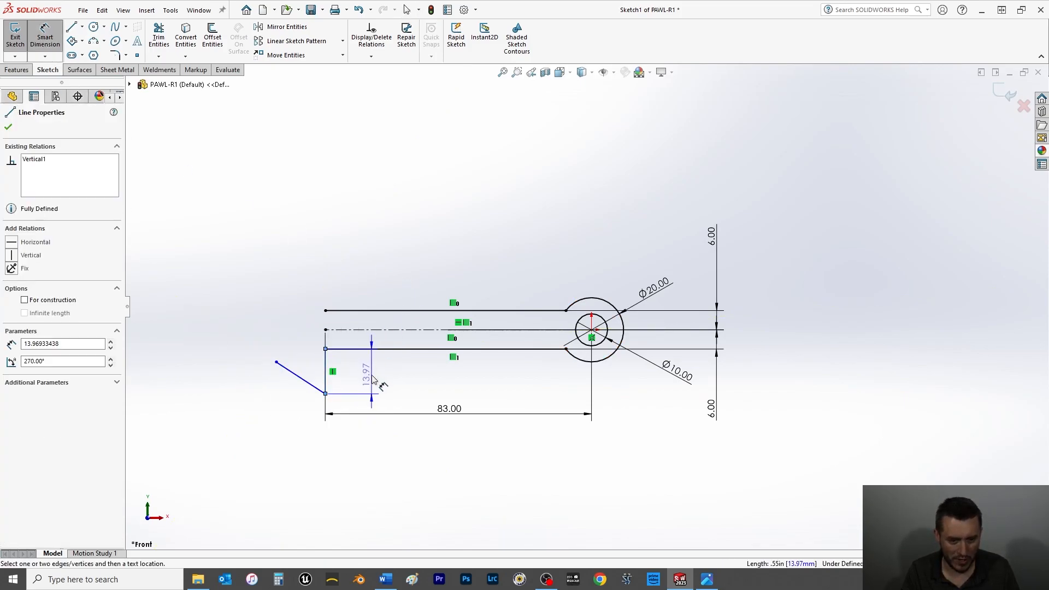
click(369, 367)
key(Return)
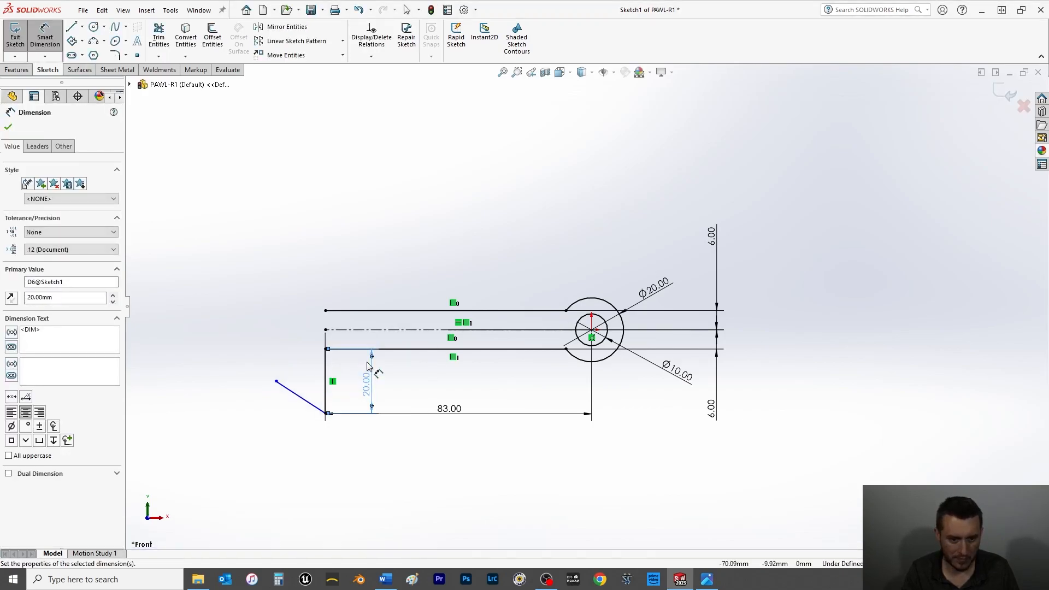
Set the angle between the slanted line and the vertical line to 30° and place the dimension below the slanted line.
click(306, 393)
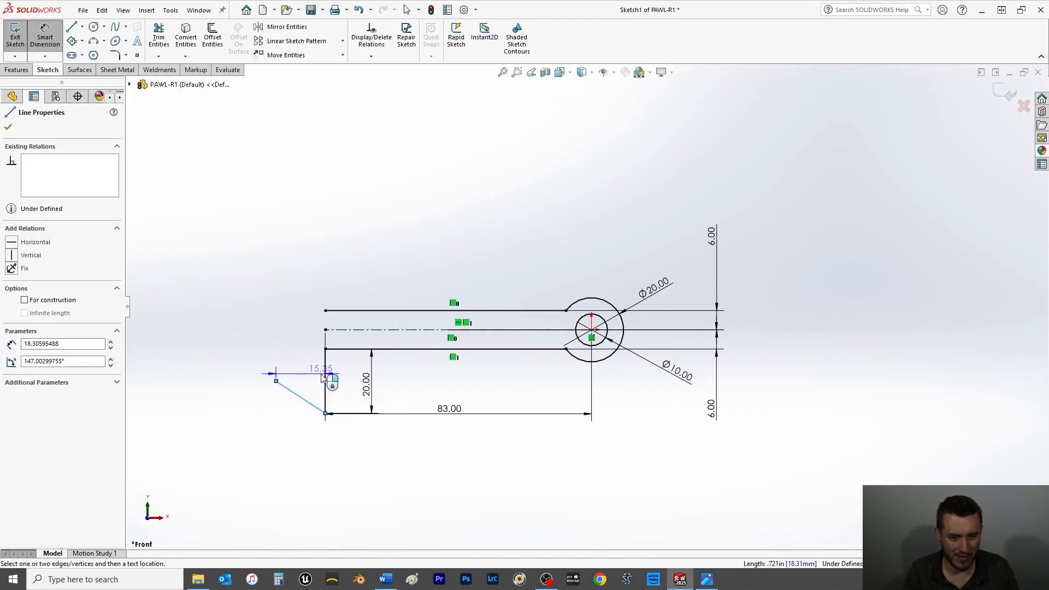
click(325, 377)
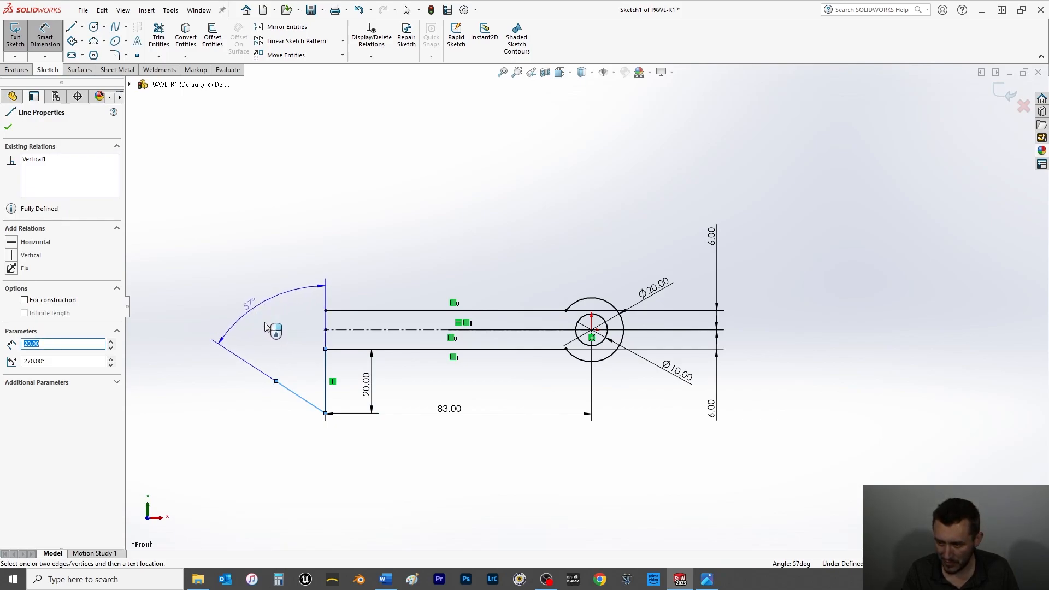
click(283, 367)
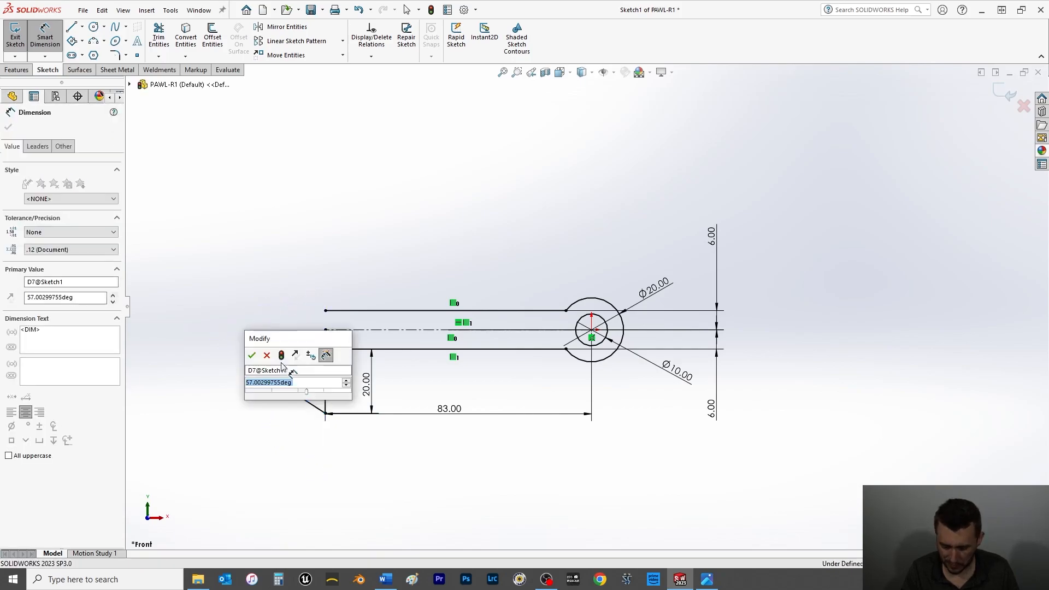
text(30)
key(Return)
drag(291, 372, 293, 413)
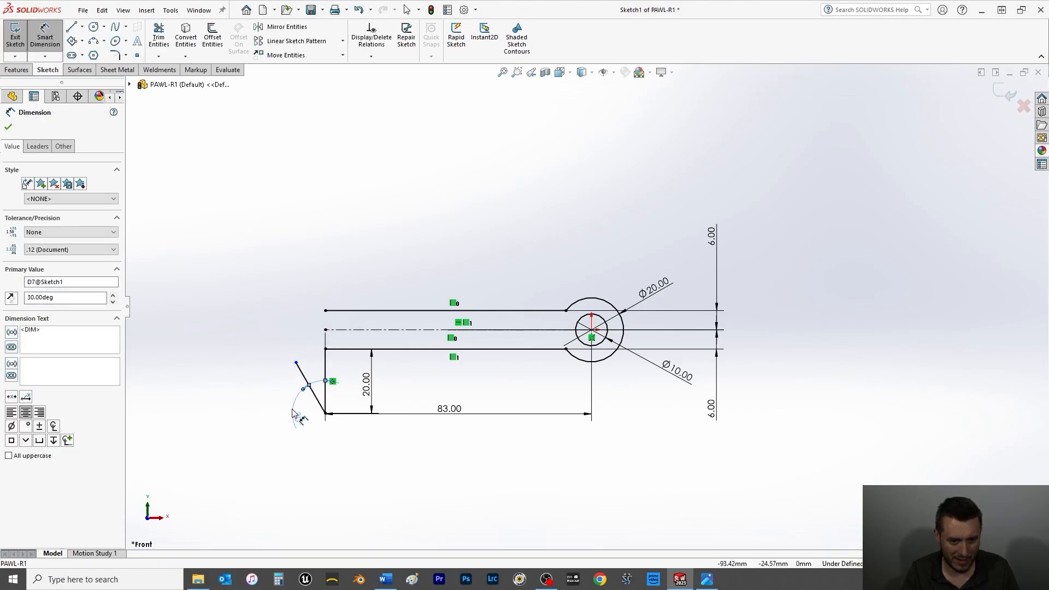
Give the 30° angle dimension a custom text position with a broken leader and horizontal text.
click(64, 146)
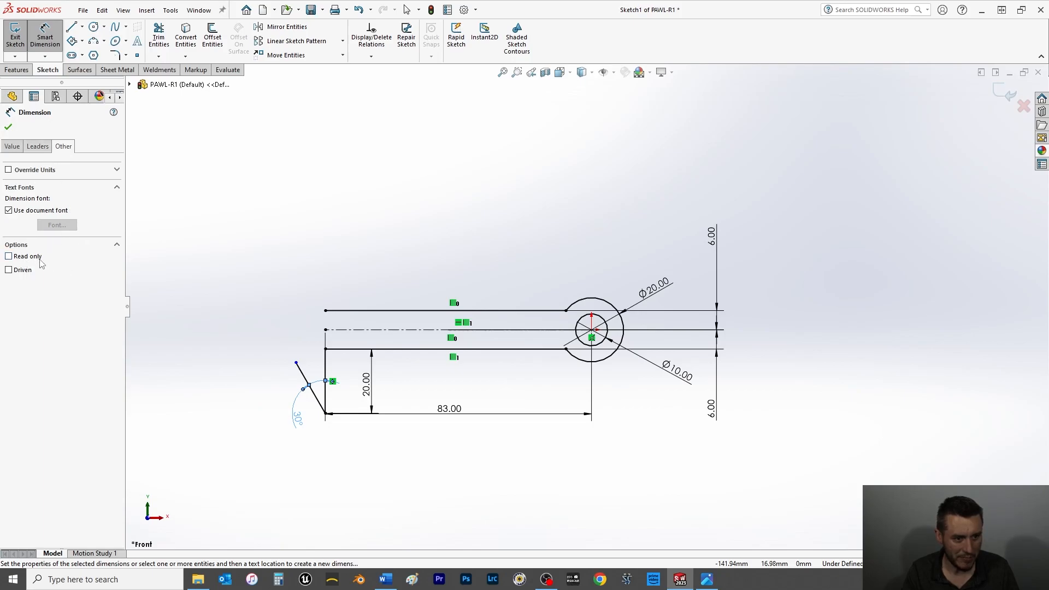
click(38, 146)
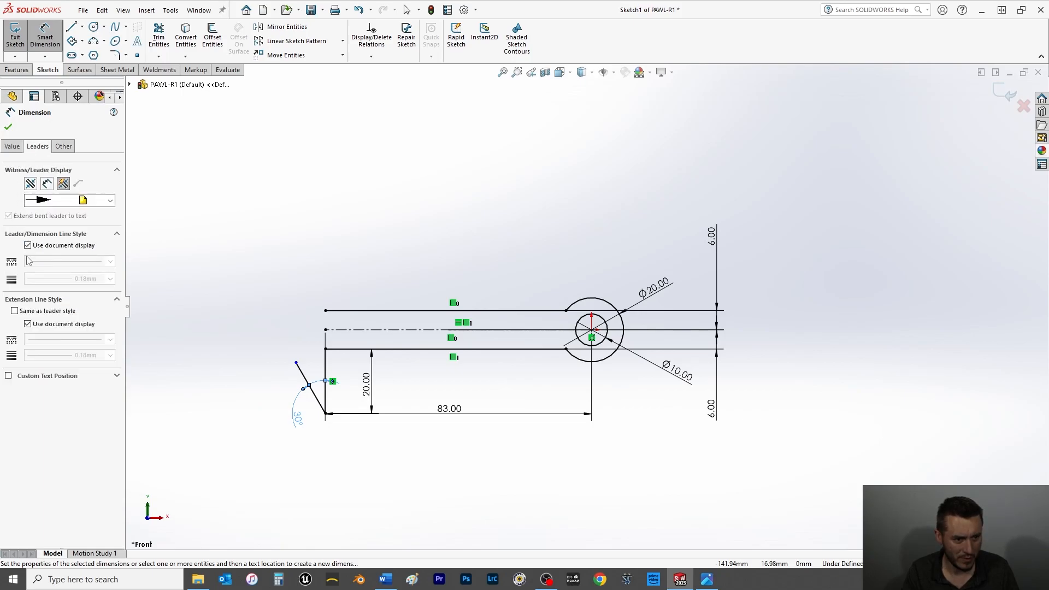
click(9, 376)
click(43, 395)
click(16, 394)
click(44, 394)
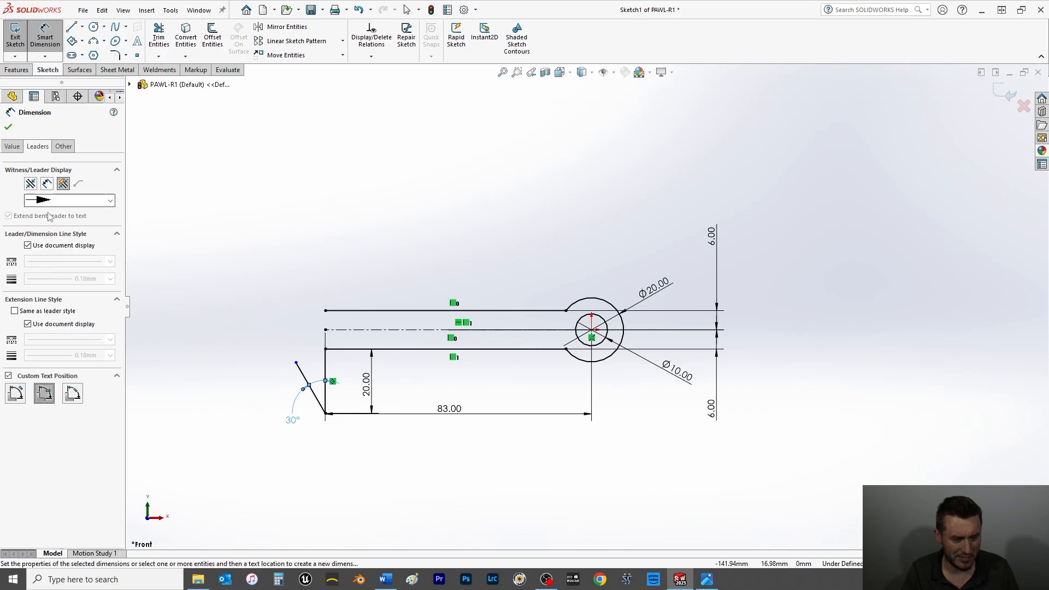
click(9, 129)
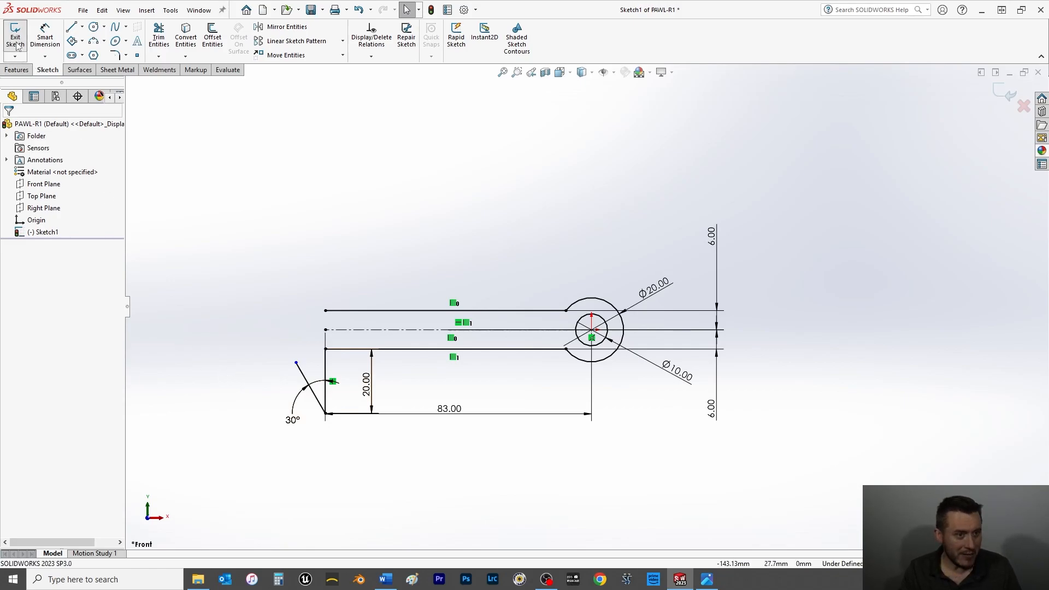
Draw a three-point arc of about 9.44 mm radius from the slanted line's upper end to the upper arm line's left end, bulging outward.
click(93, 43)
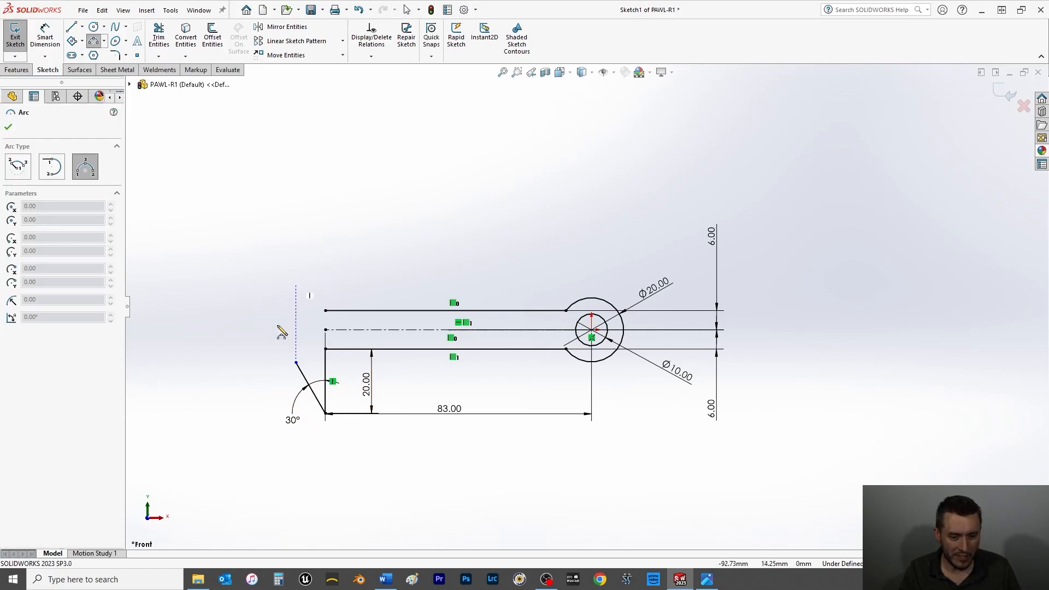
click(296, 362)
click(325, 311)
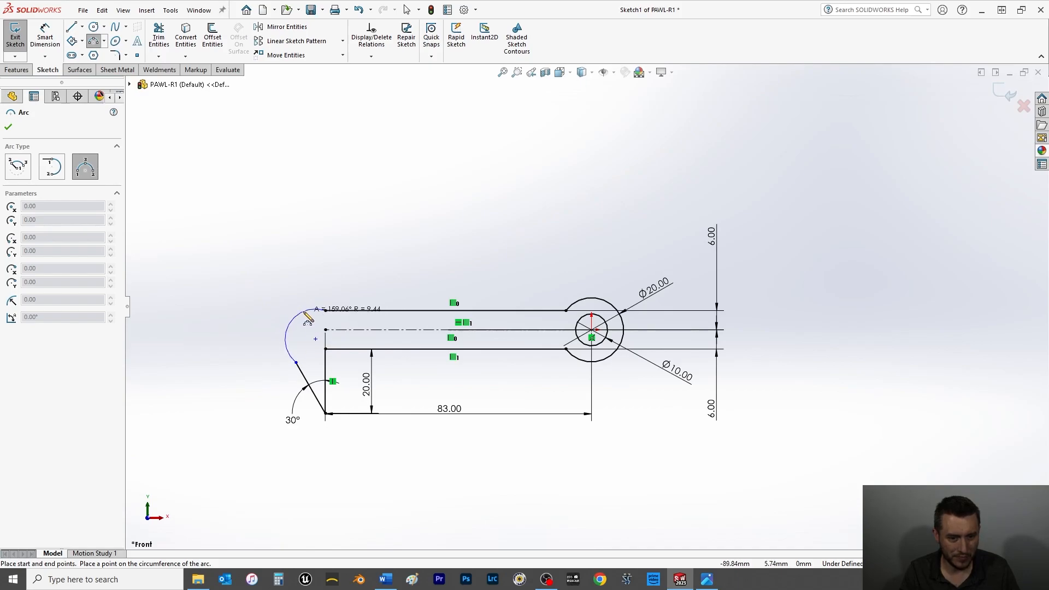
click(307, 319)
right_click(266, 261)
click(285, 265)
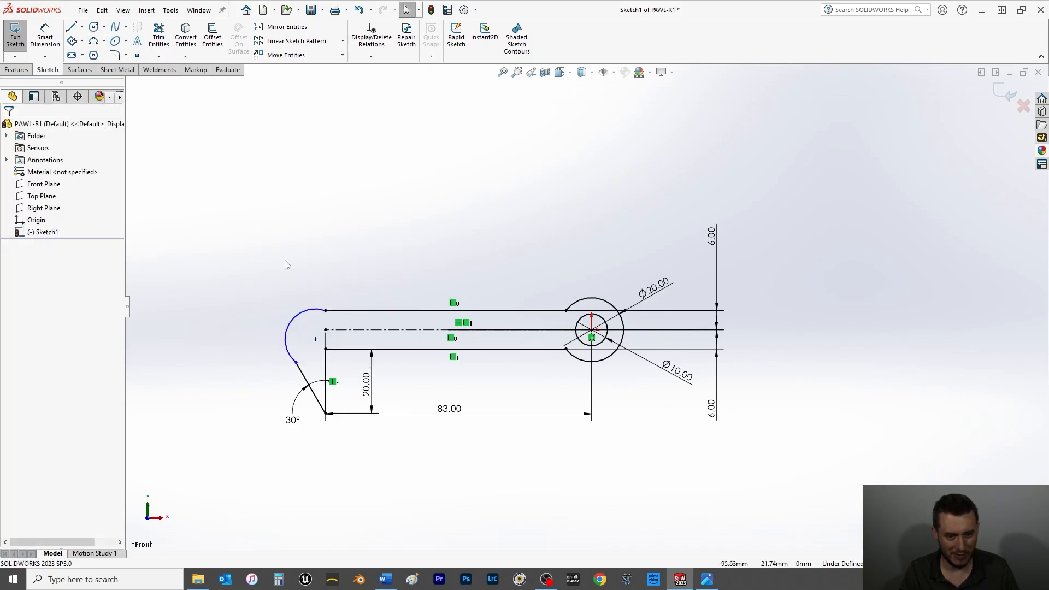
Dimension the arc at the arm's hooked end with a radius of 8 mm.
click(44, 36)
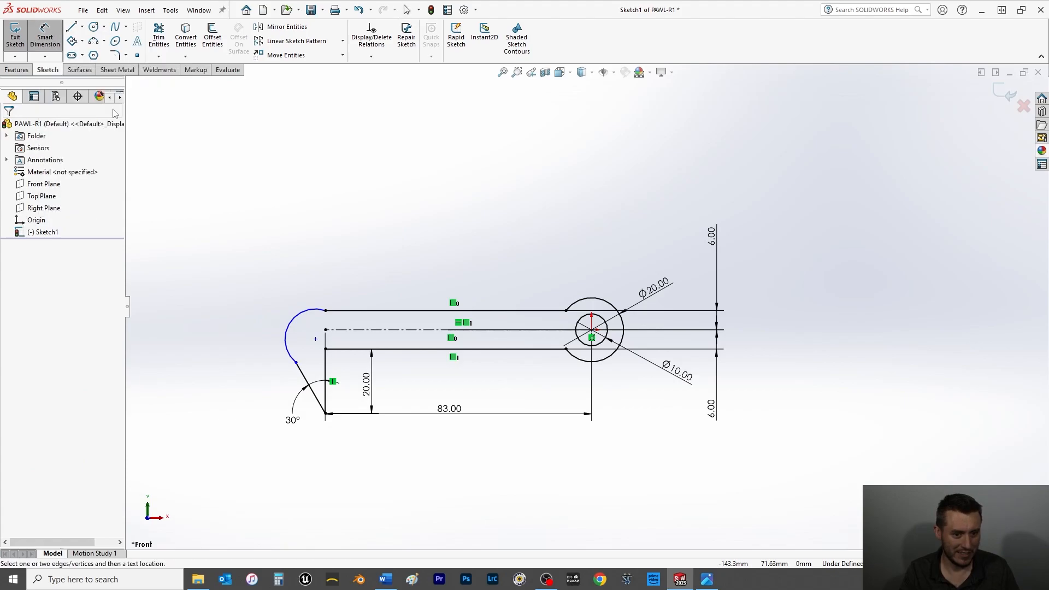
click(304, 315)
click(246, 276)
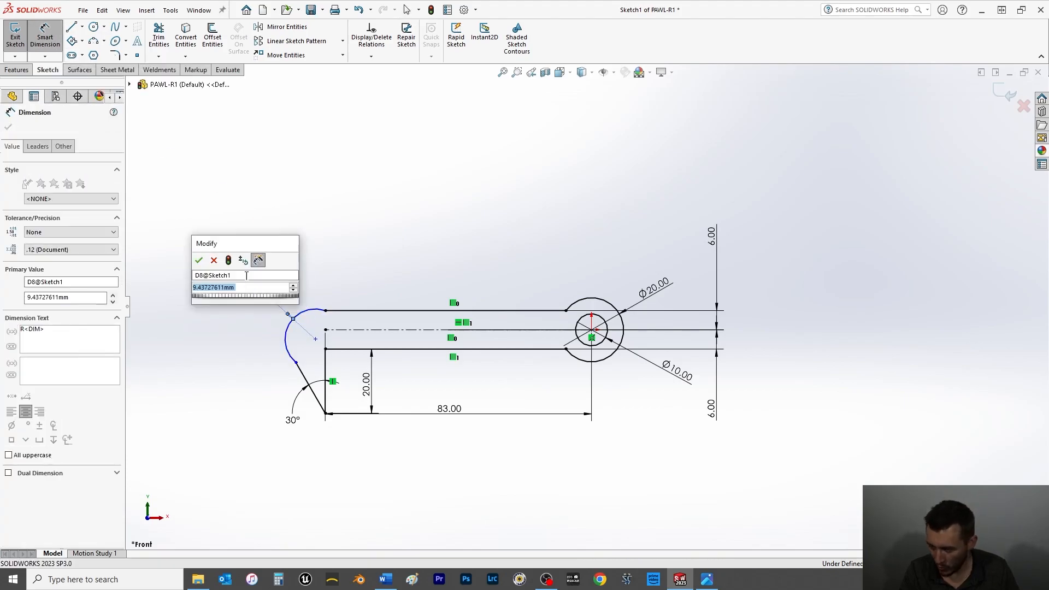
text(8)
key(Return)
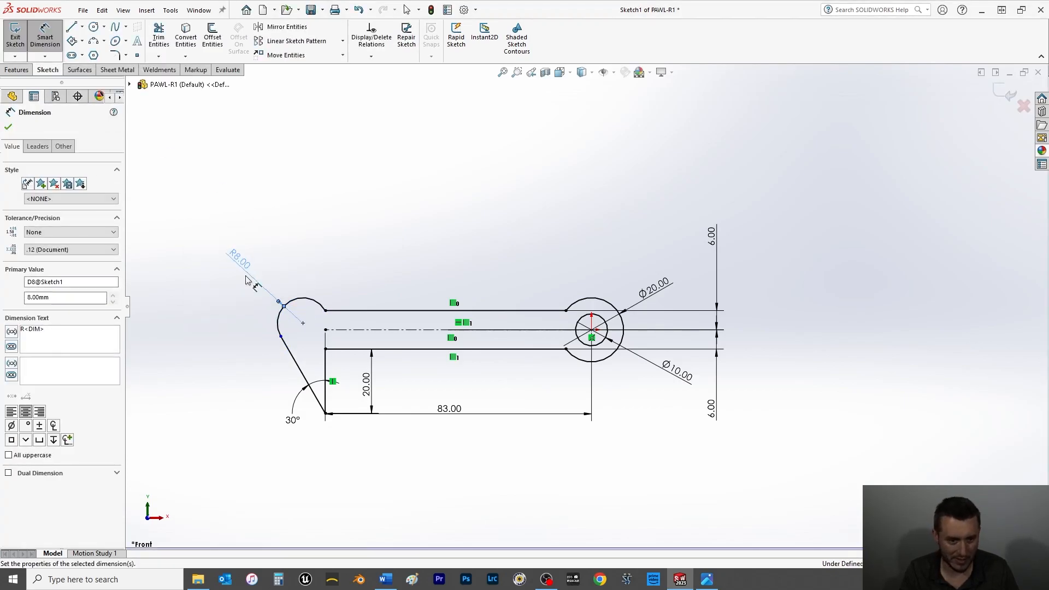
click(12, 128)
Delete the arc's radius dimension and move the arc's lower endpoint down toward the hook's tip.
click(271, 293)
key(Delete)
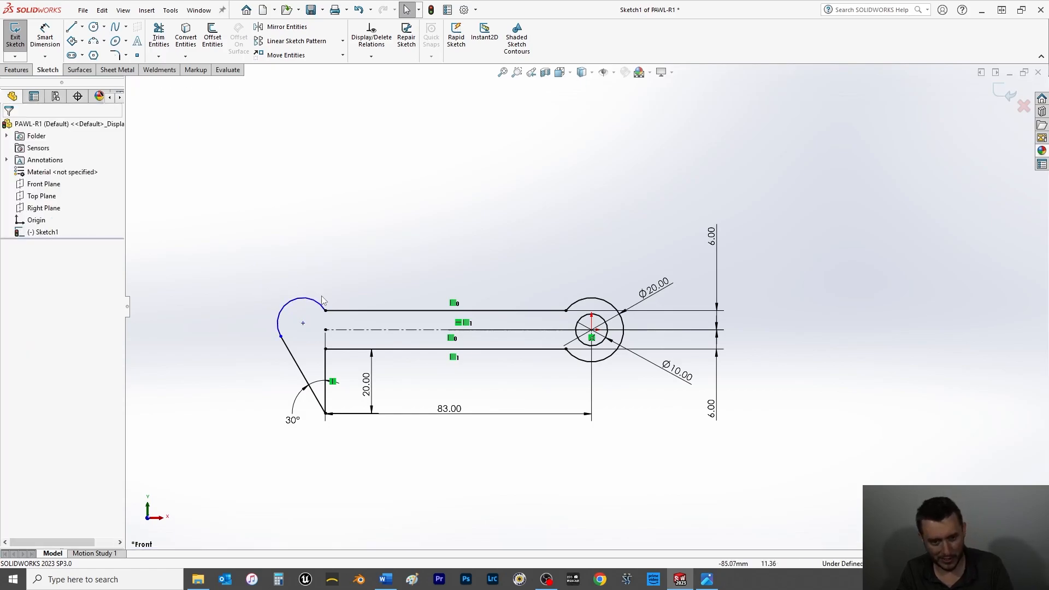
click(281, 337)
drag(287, 346, 293, 355)
click(307, 225)
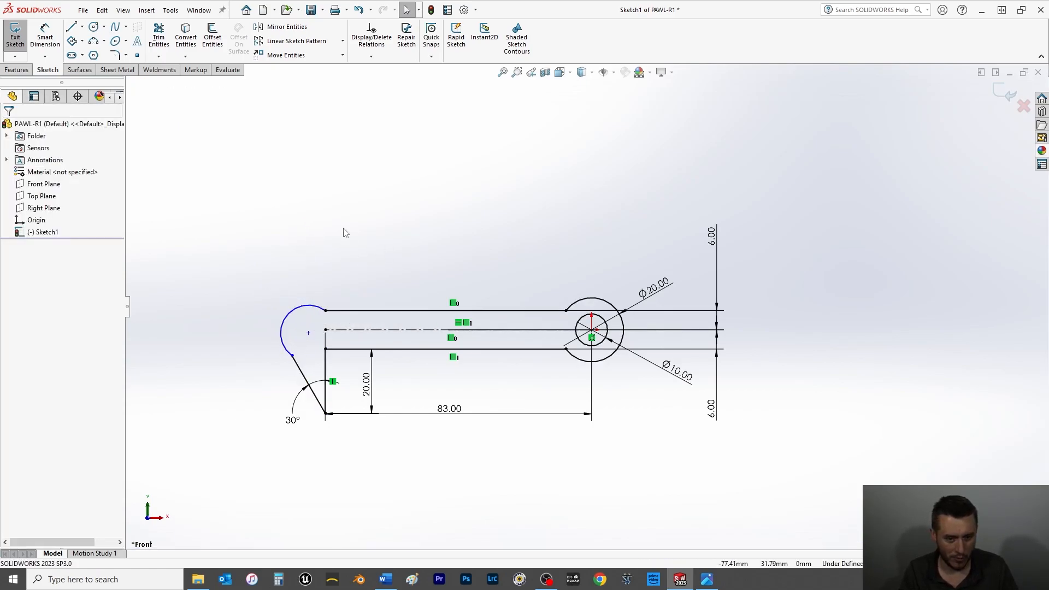
Make the hook arc tangent to the upper arm line and to the slanted line.
click(337, 311)
ctrl+click(320, 307)
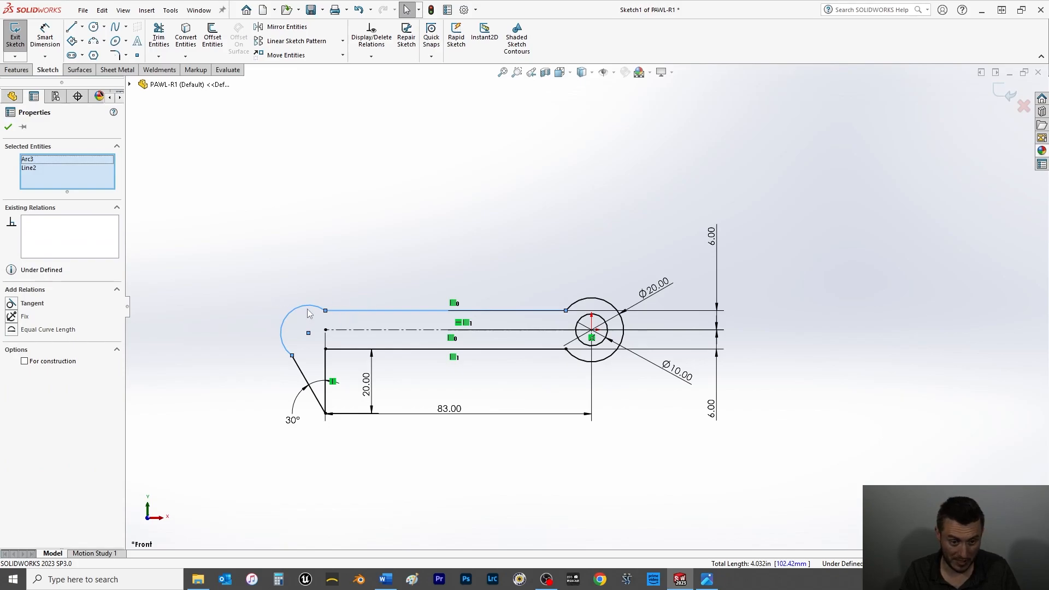
click(11, 304)
click(8, 127)
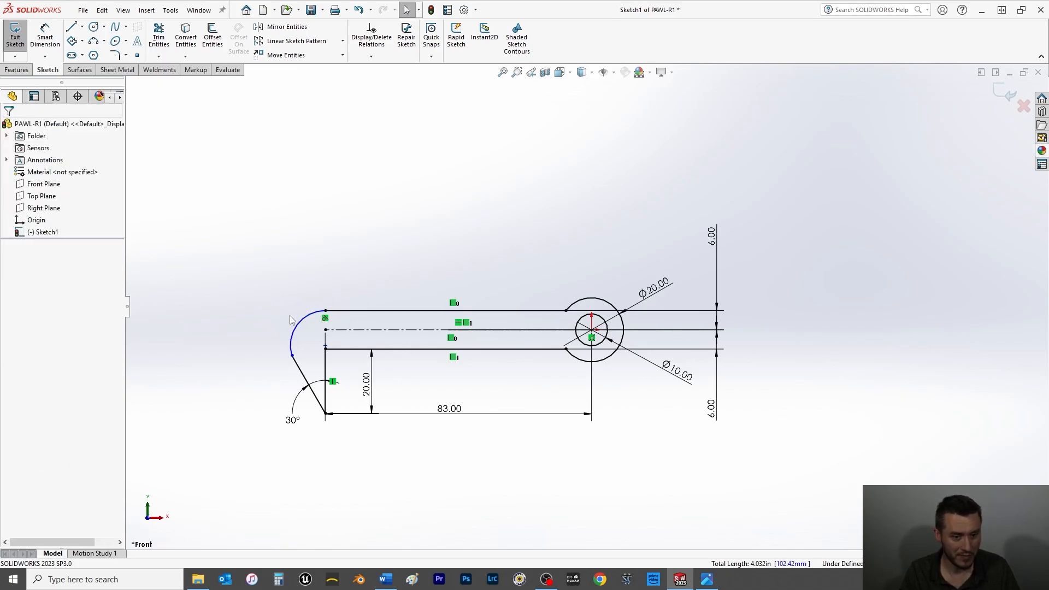
click(298, 367)
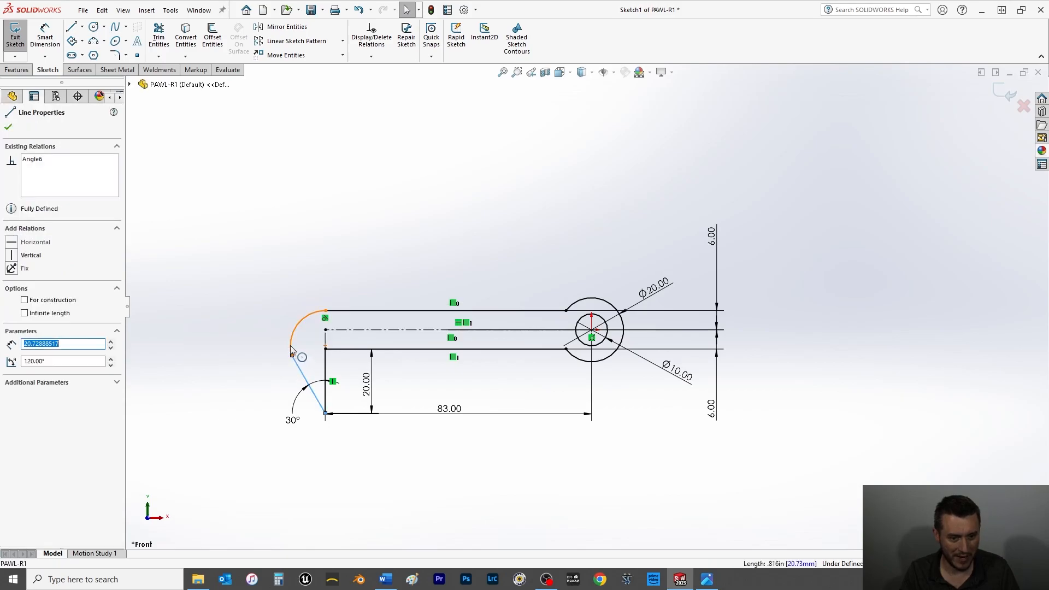
ctrl+click(291, 350)
click(24, 304)
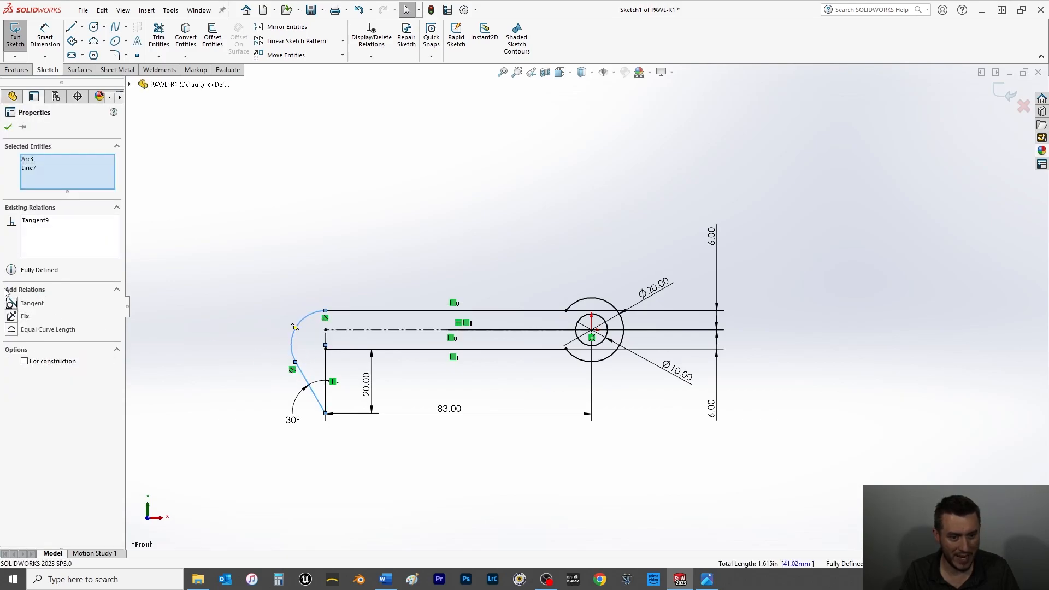
click(8, 127)
click(40, 33)
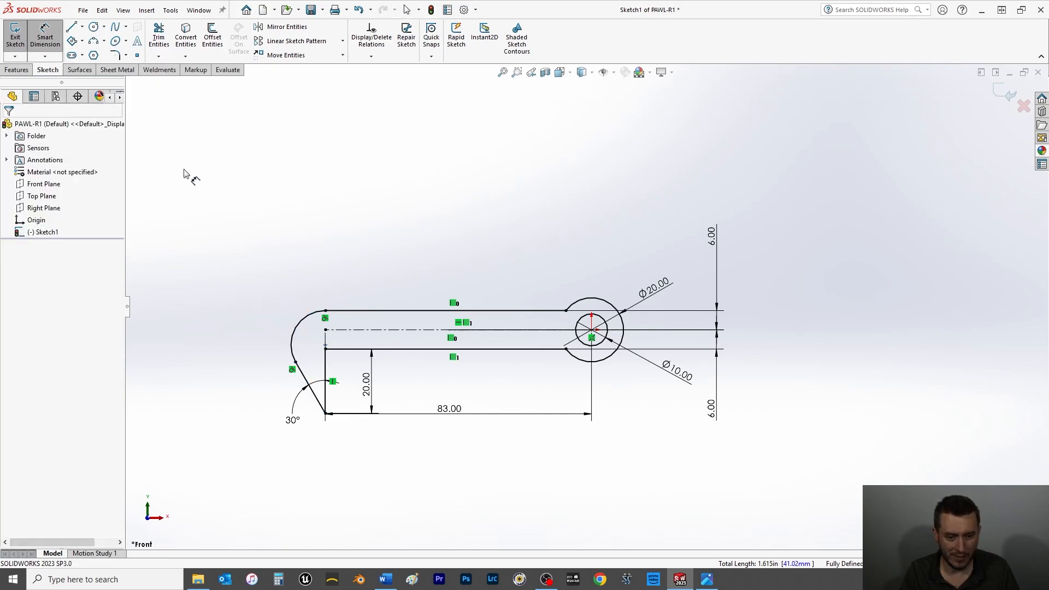
click(301, 321)
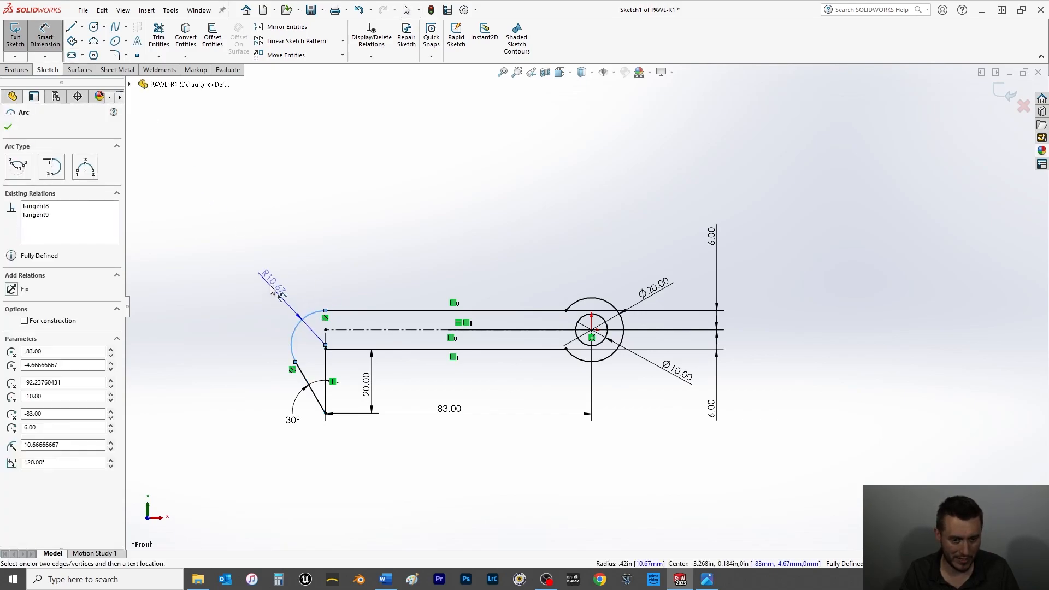
key(Escape)
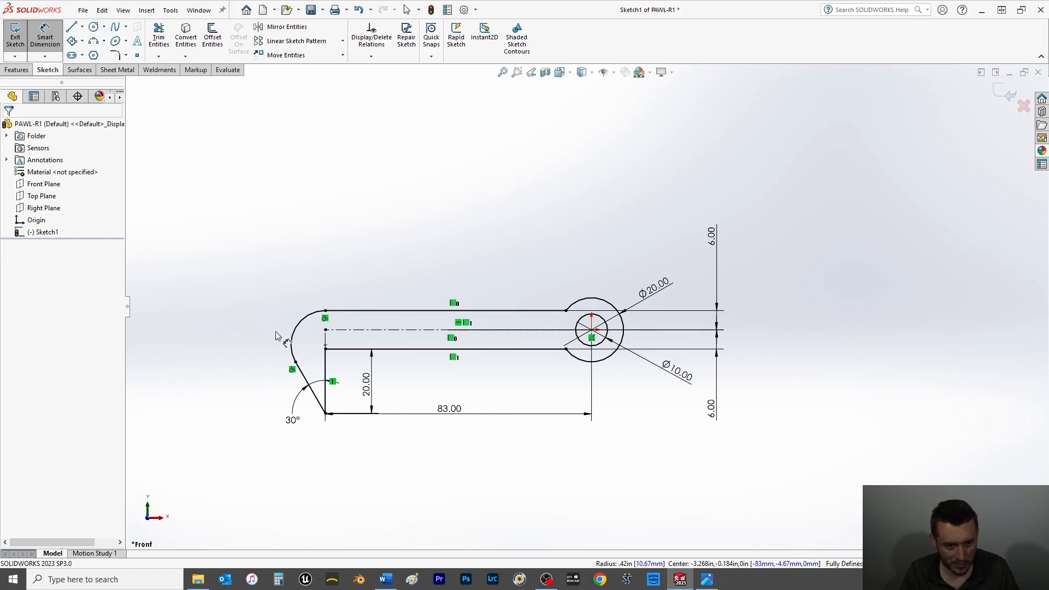
key(Escape)
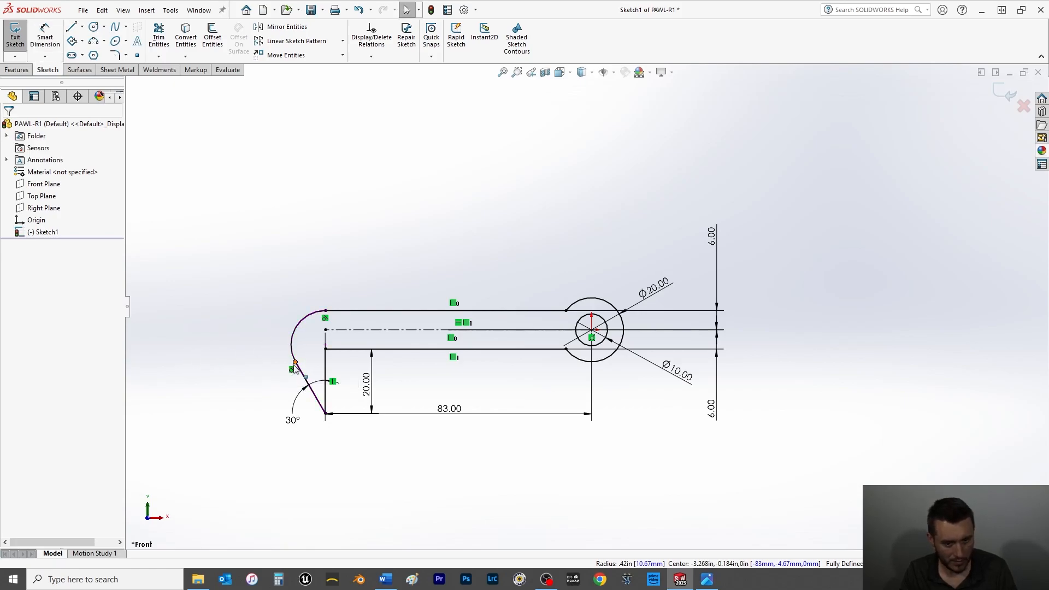
Delete the tangent relations joining the hook arc to the slanted line and to the upper arm line.
click(292, 369)
key(Delete)
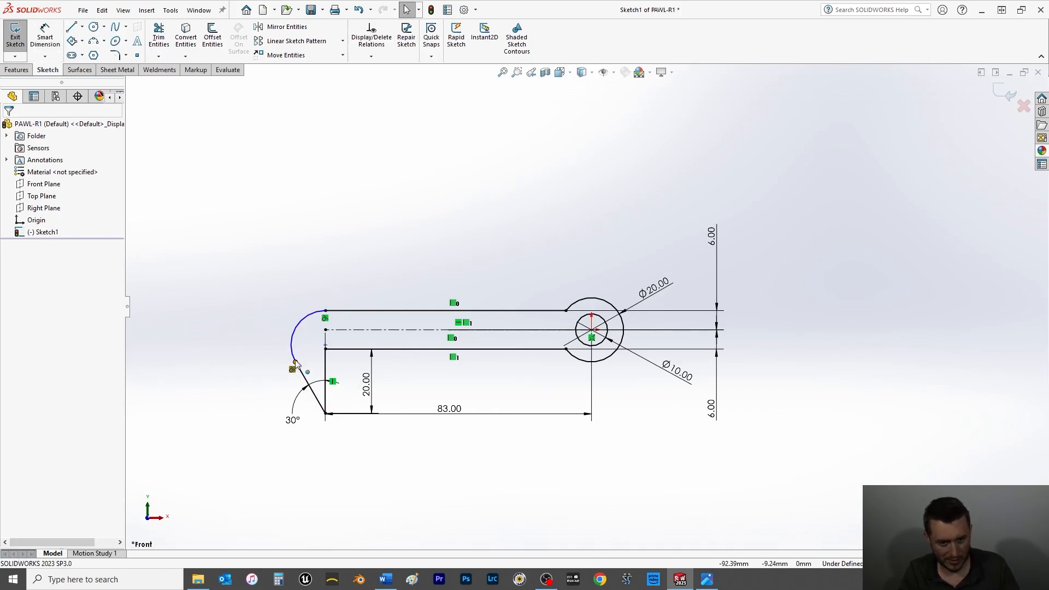
click(293, 369)
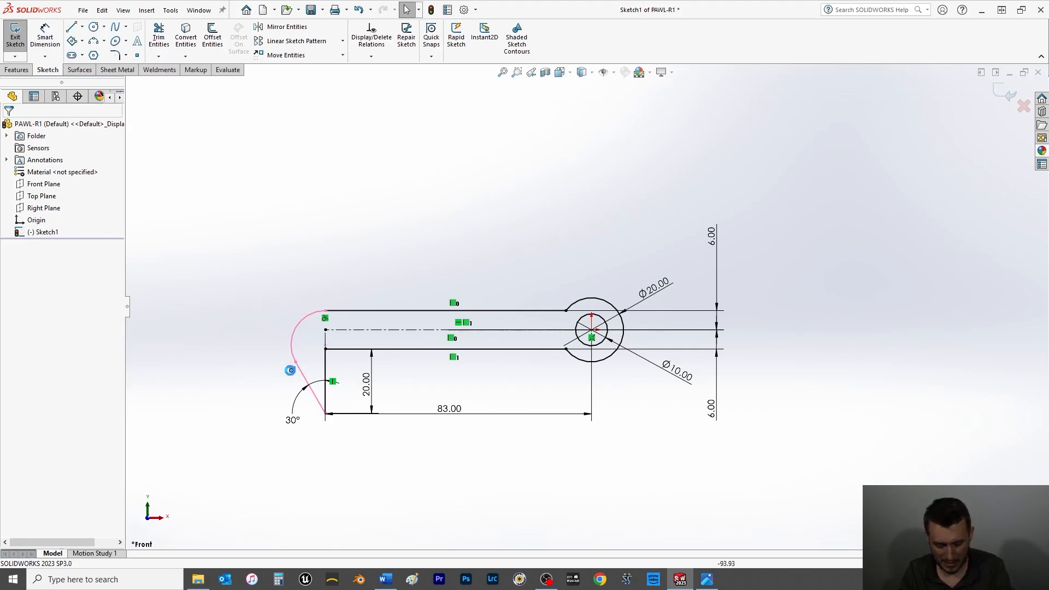
double_click(292, 368)
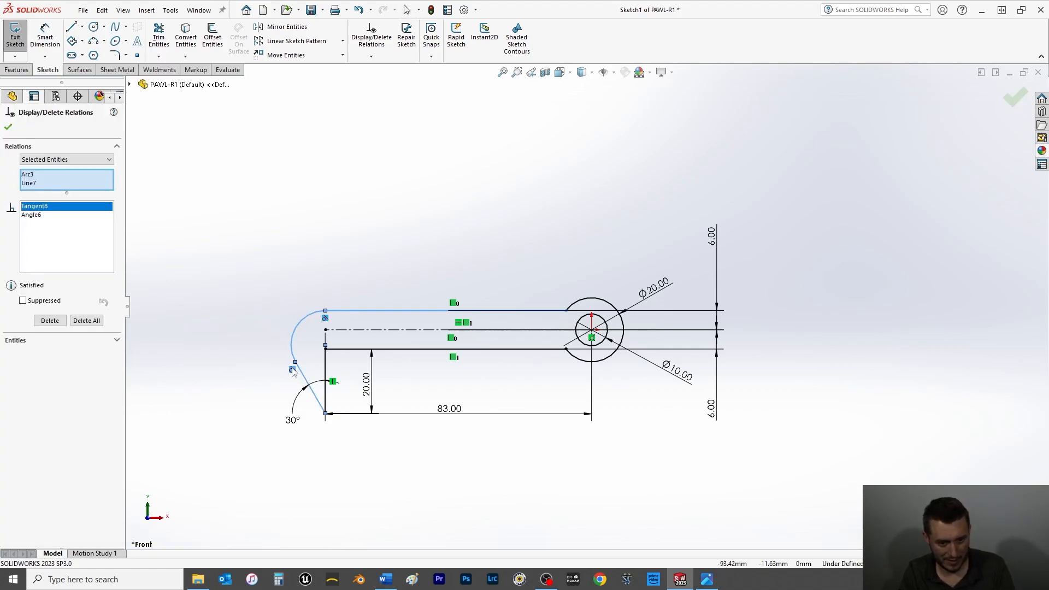
key(Delete)
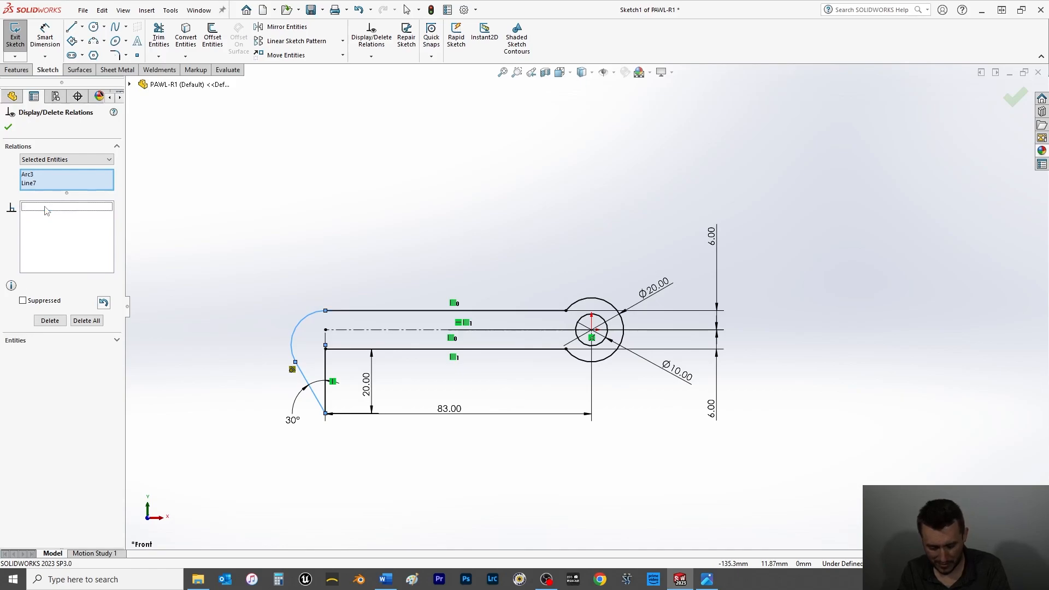
click(8, 127)
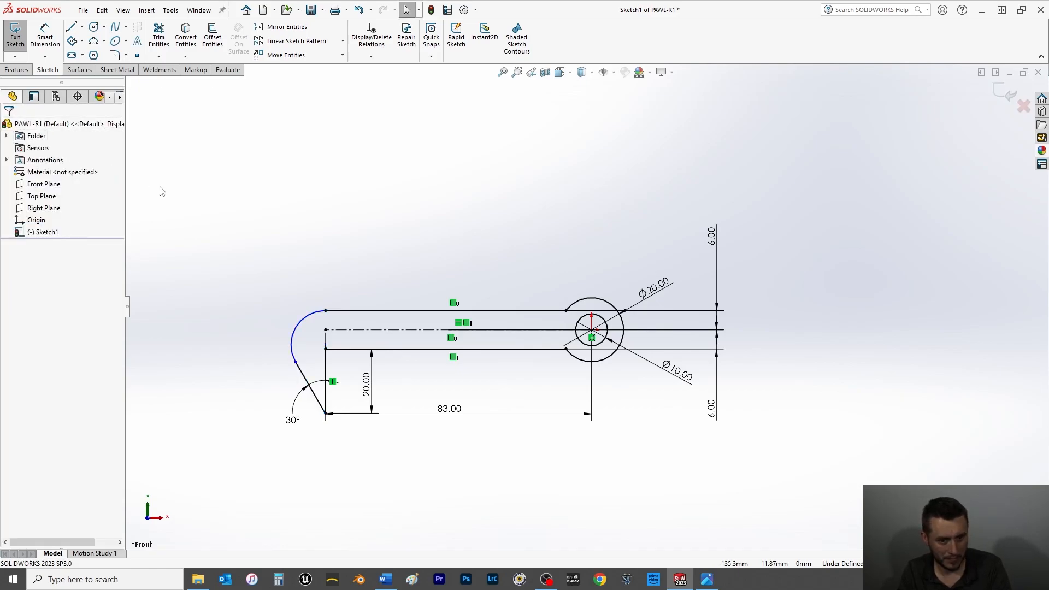
Move the arc's lower endpoint up and outward, and try to move its upper endpoint away from the arm line's left end.
drag(294, 359, 285, 345)
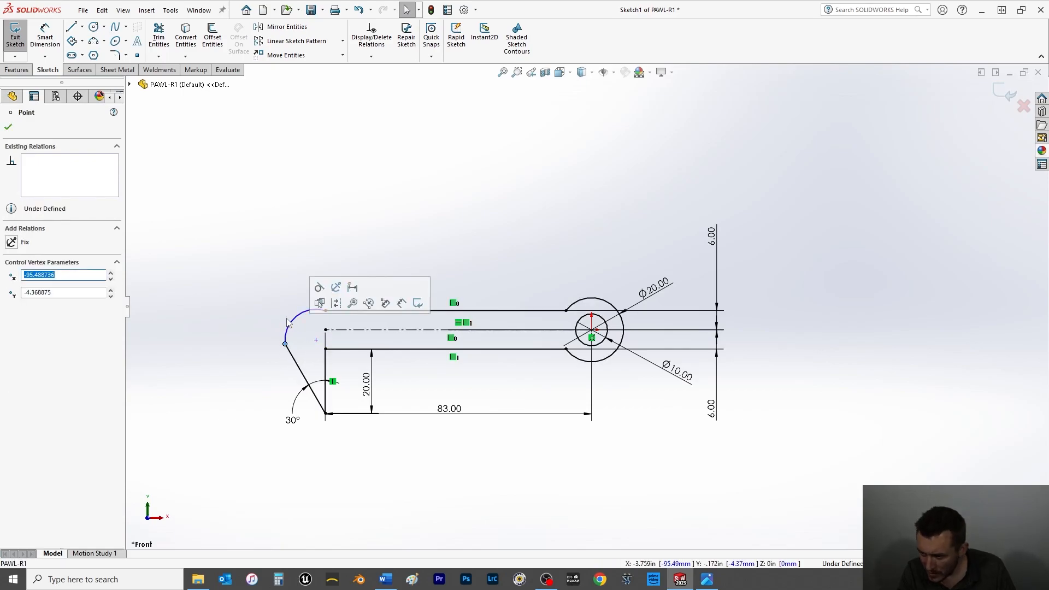
click(275, 240)
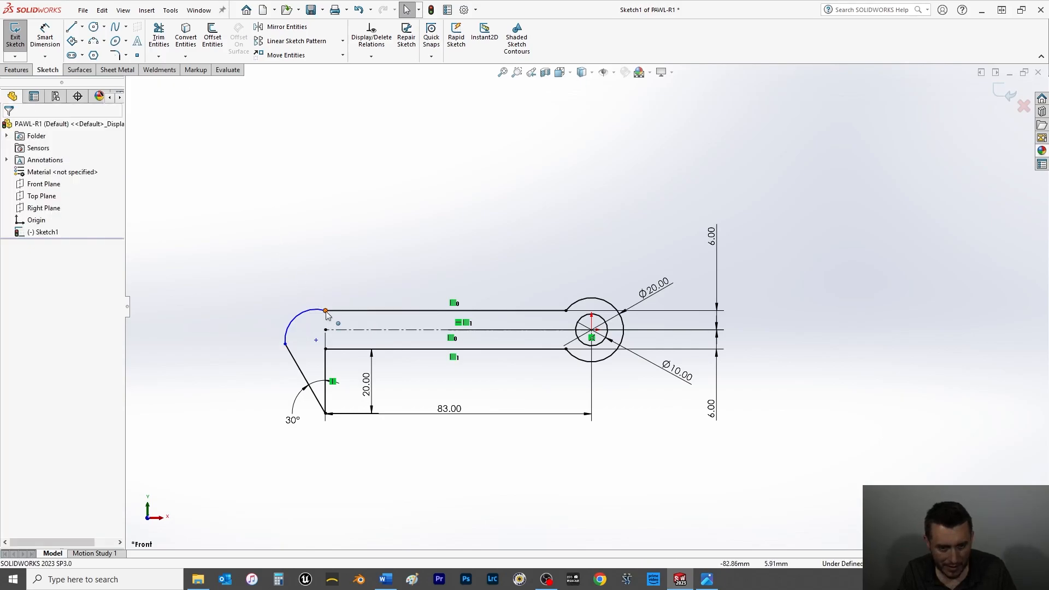
click(325, 311)
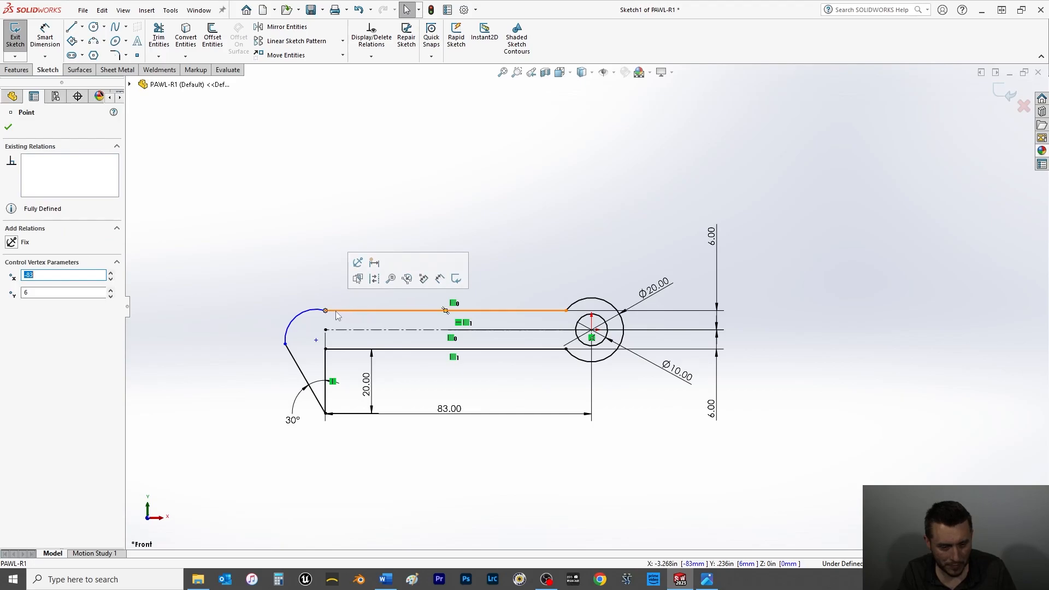
drag(325, 311, 320, 317)
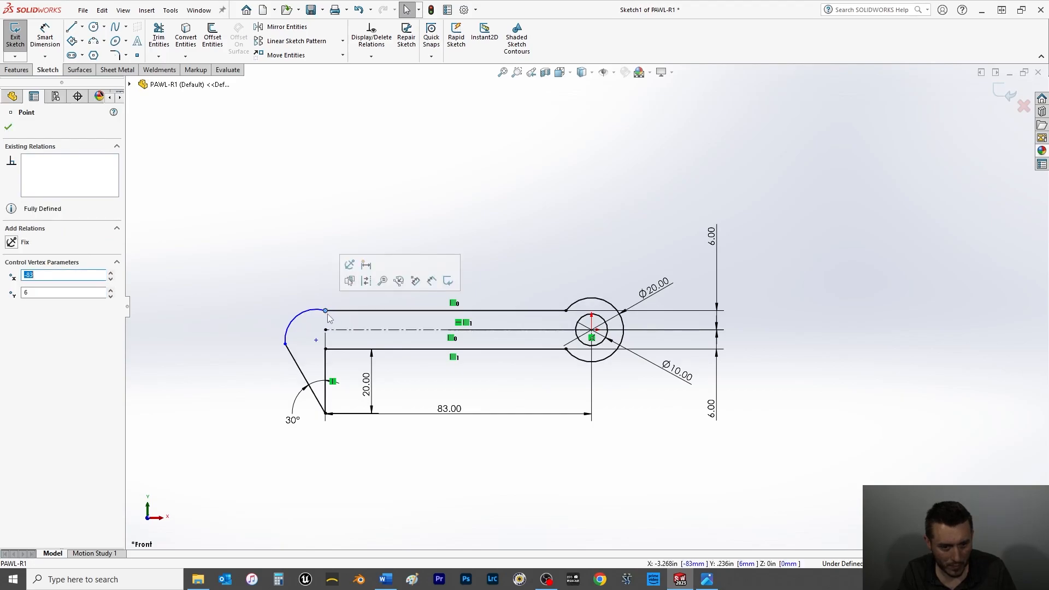
click(189, 250)
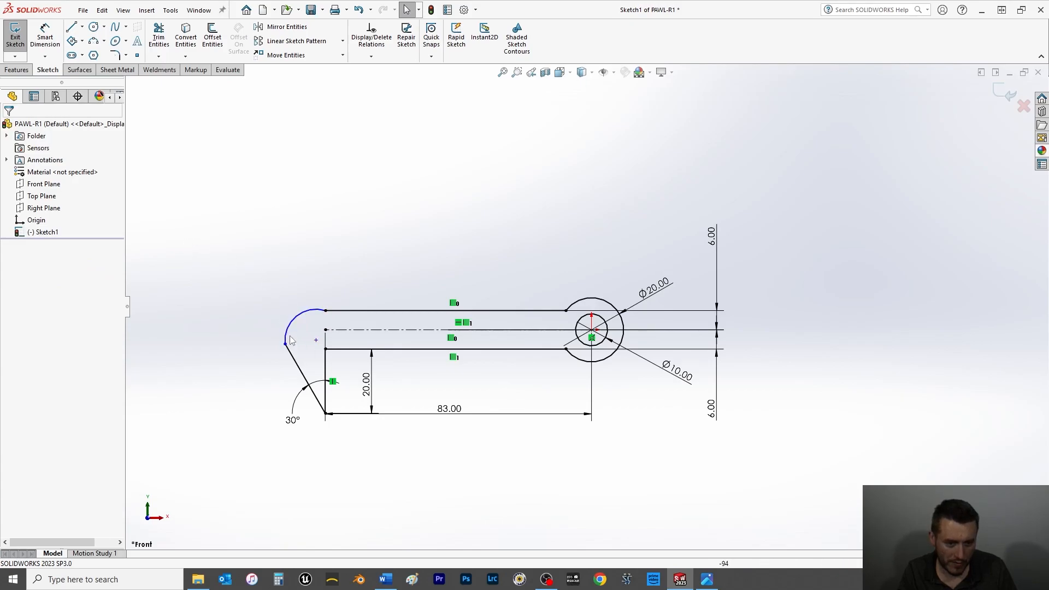
Set the hook arc's radius to 8 mm.
click(46, 37)
click(283, 299)
click(276, 283)
text(8)
key(Return)
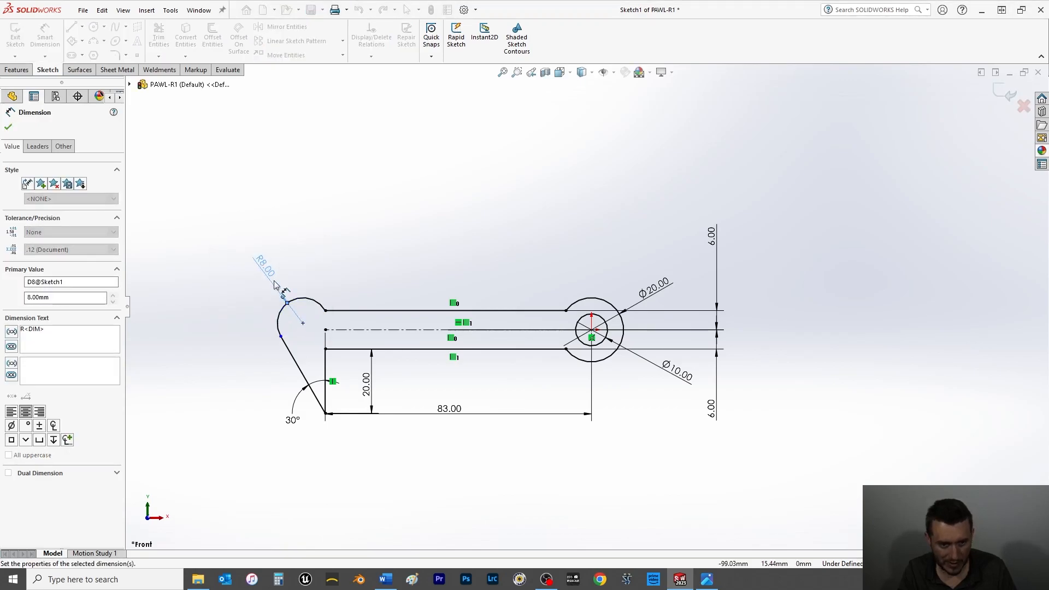
Try to move the hook arc's lower endpoint where it meets the slanted line.
scroll(276, 341, up, 1)
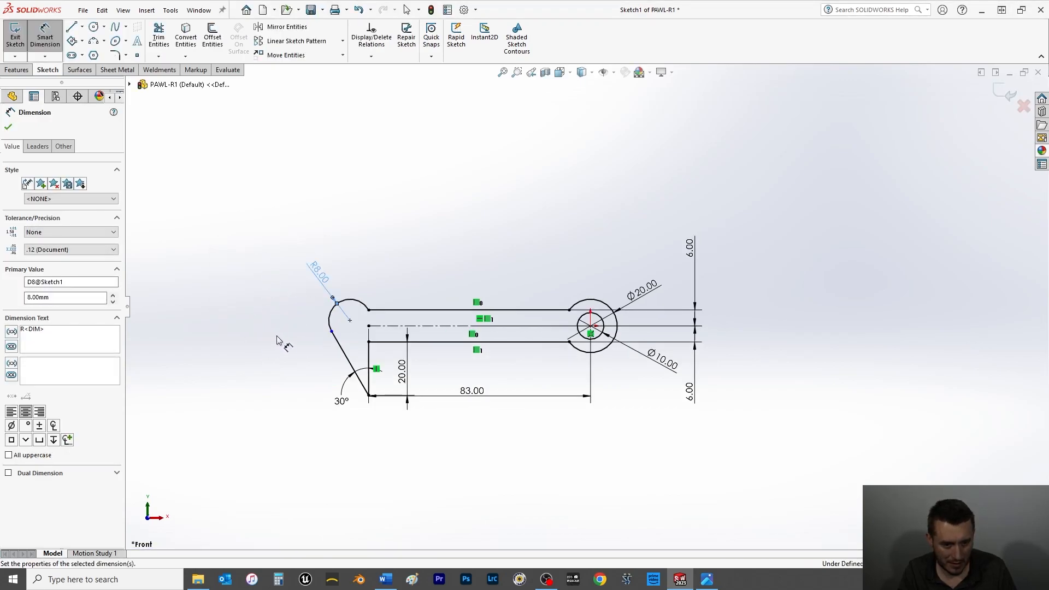
click(332, 331)
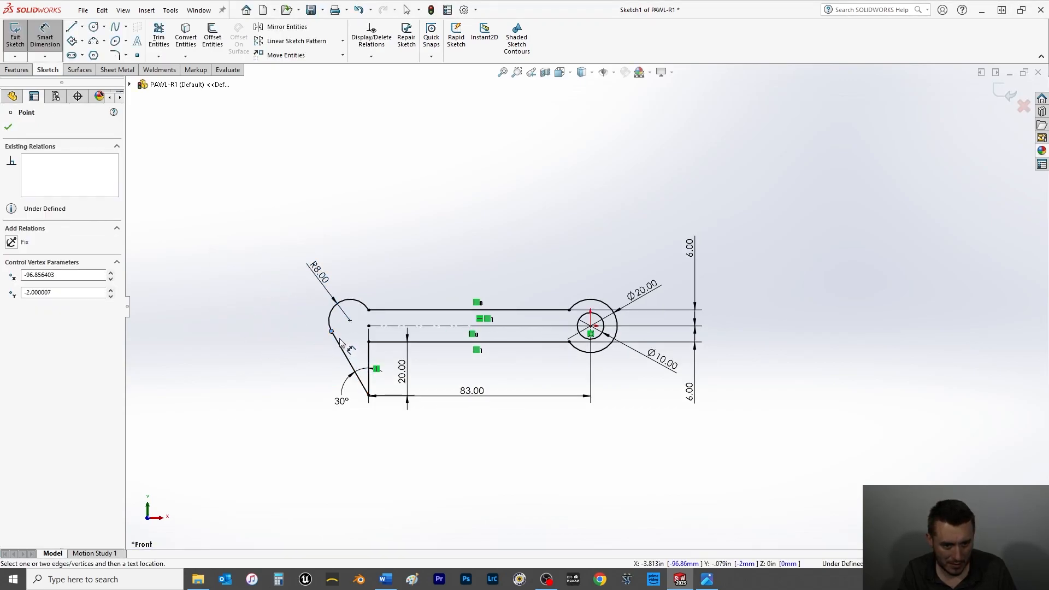
key(Escape)
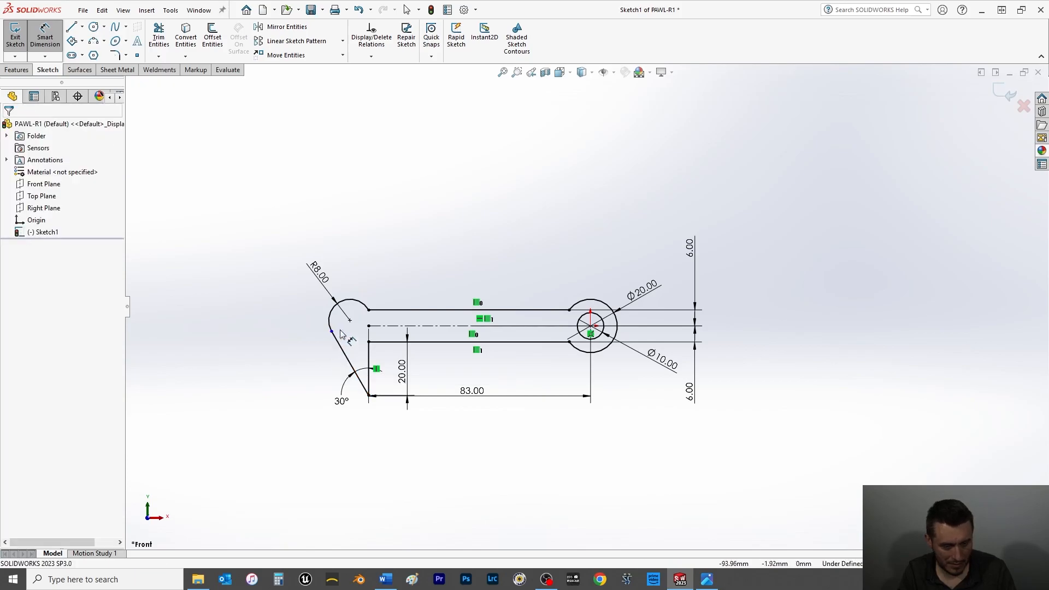
scroll(297, 330, down, 5)
click(405, 336)
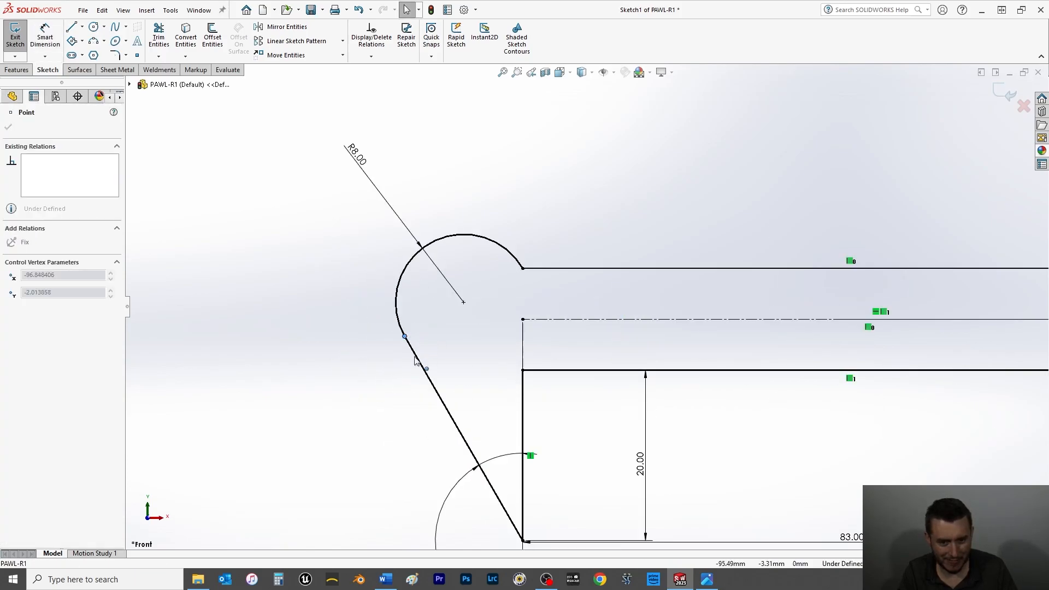
click(401, 331)
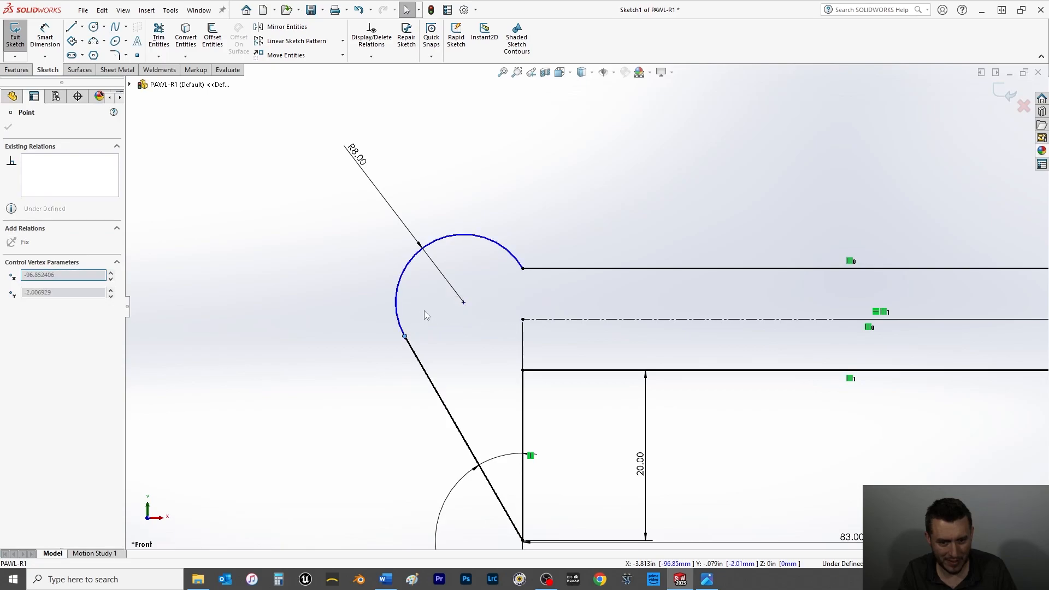
drag(385, 355, 454, 281)
click(372, 272)
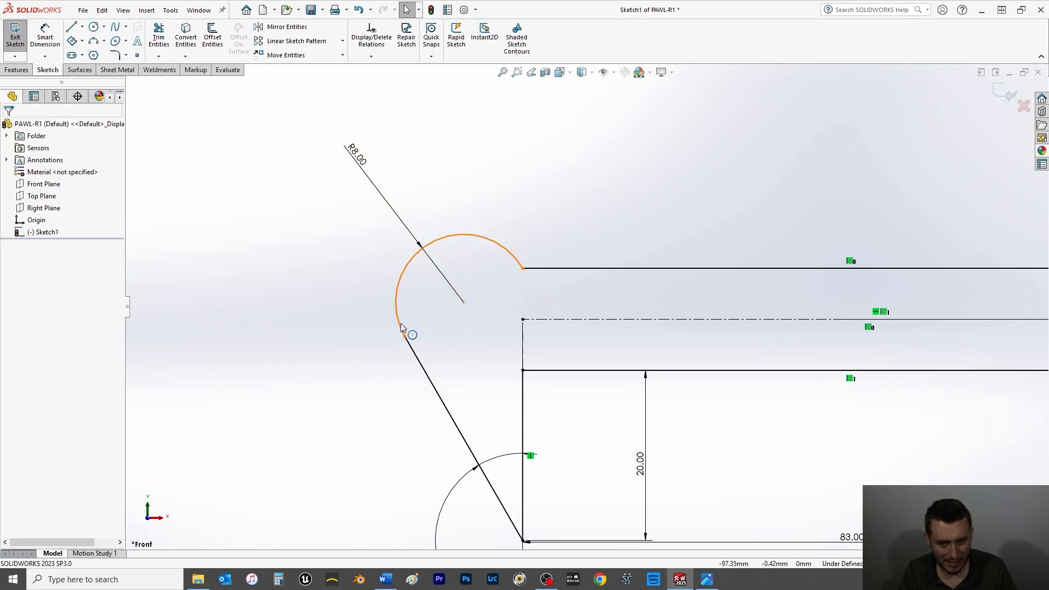
Try to make the hook arc tangent to the upper arm line, and delete that tangent relation.
click(514, 258)
ctrl+click(536, 269)
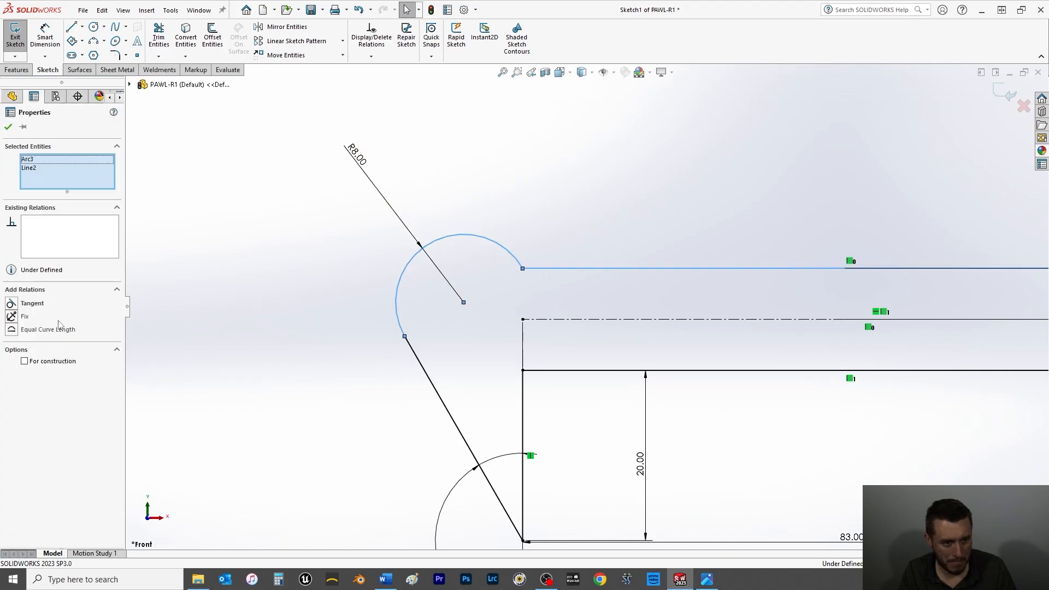
click(11, 305)
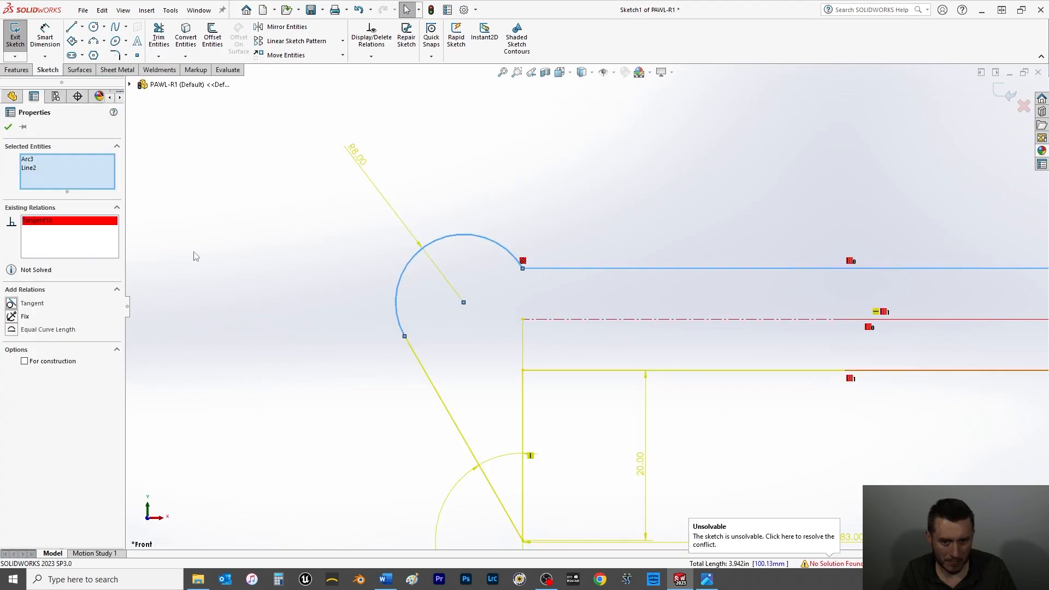
click(8, 126)
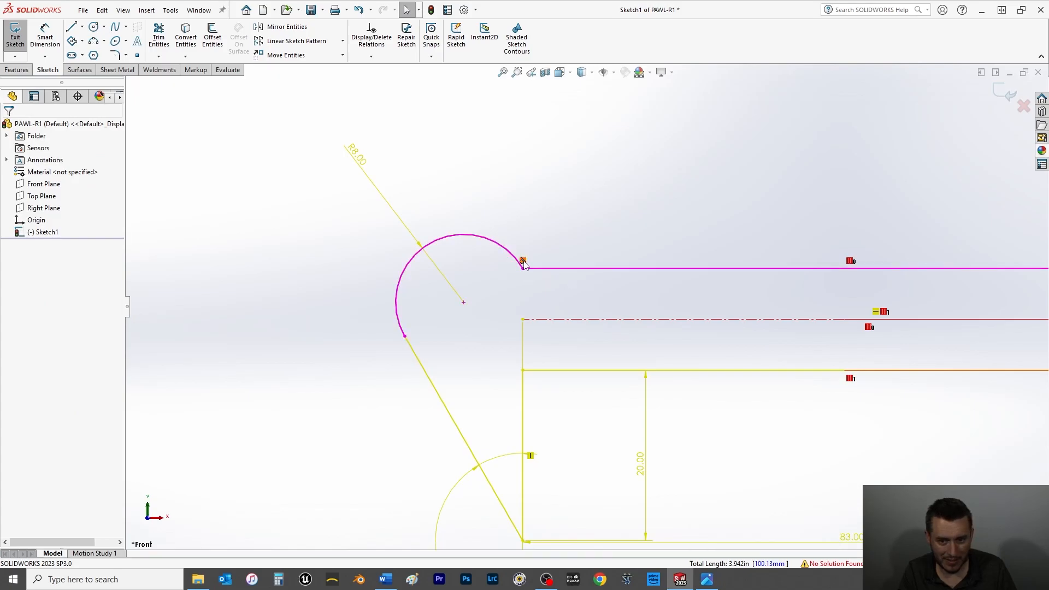
key(Delete)
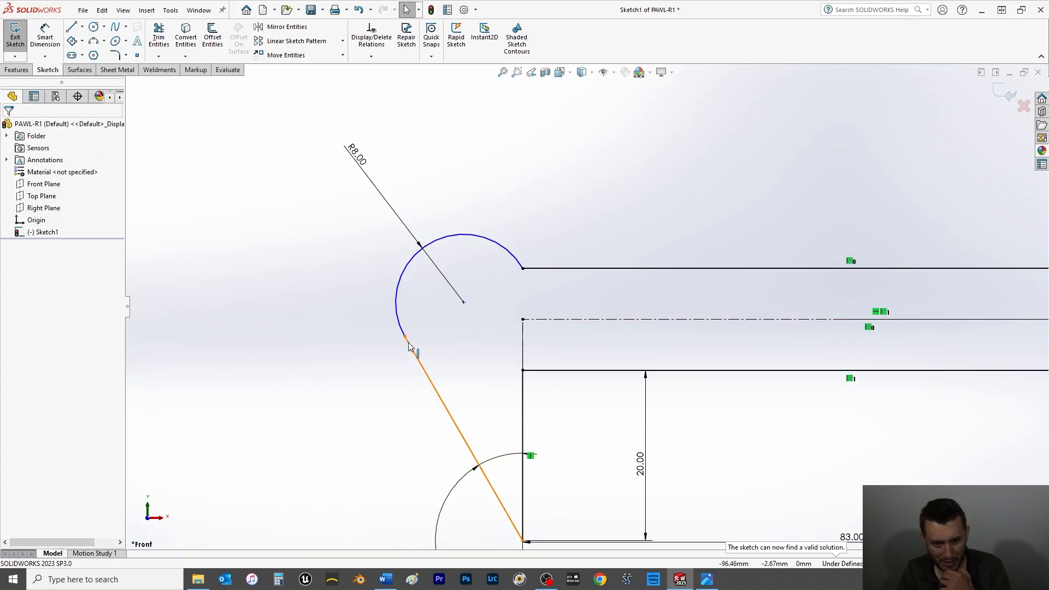
click(464, 302)
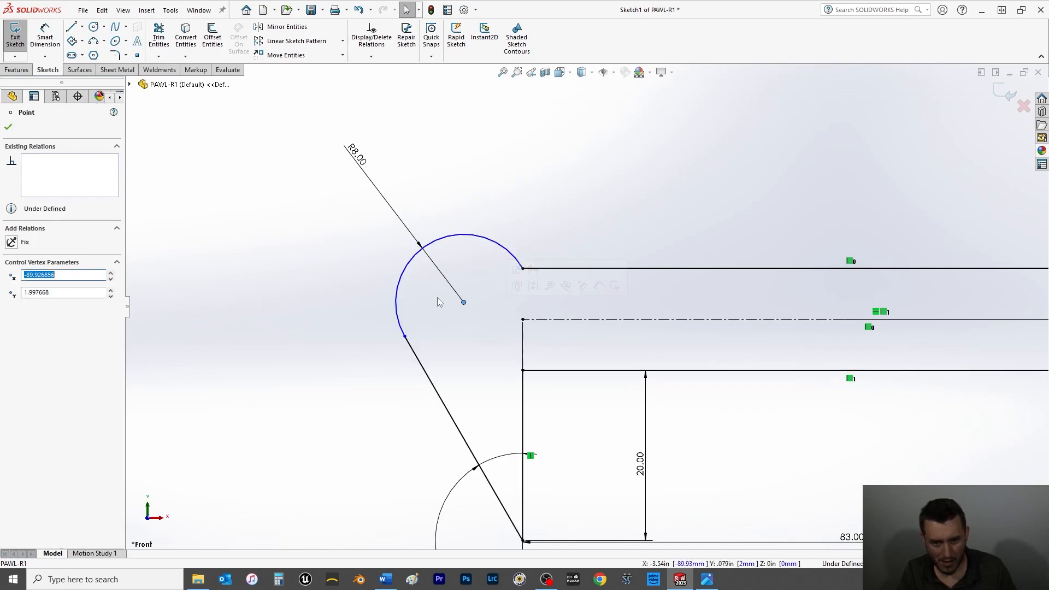
click(403, 281)
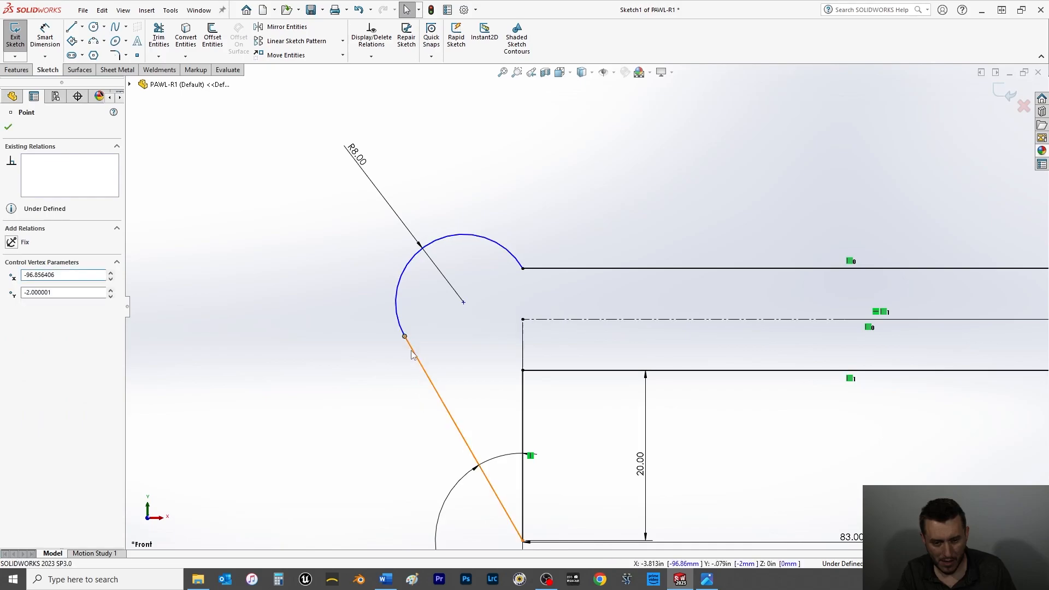
click(434, 388)
scroll(432, 410, up, 3)
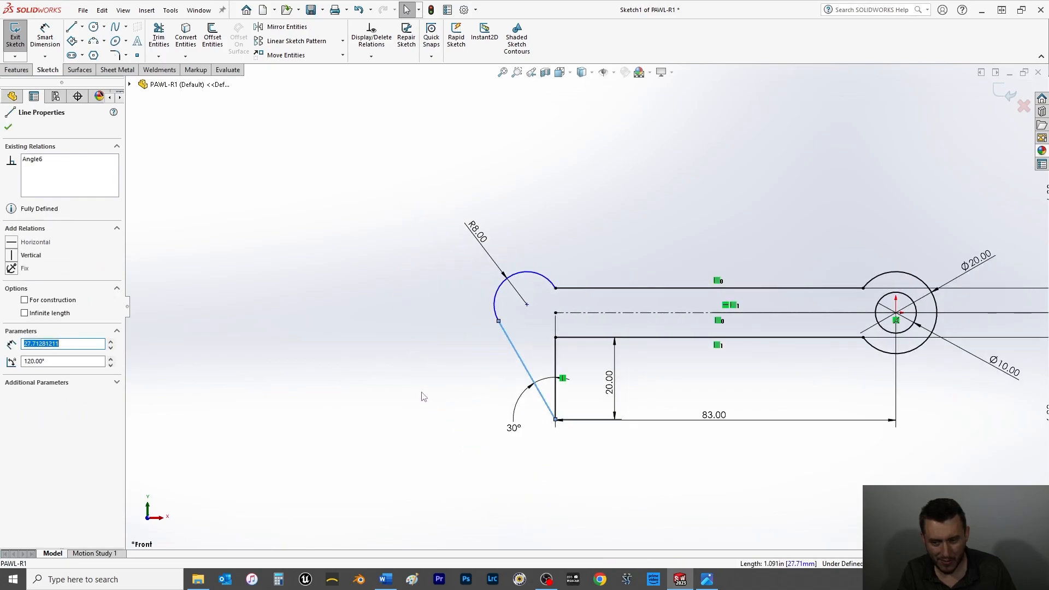
click(409, 360)
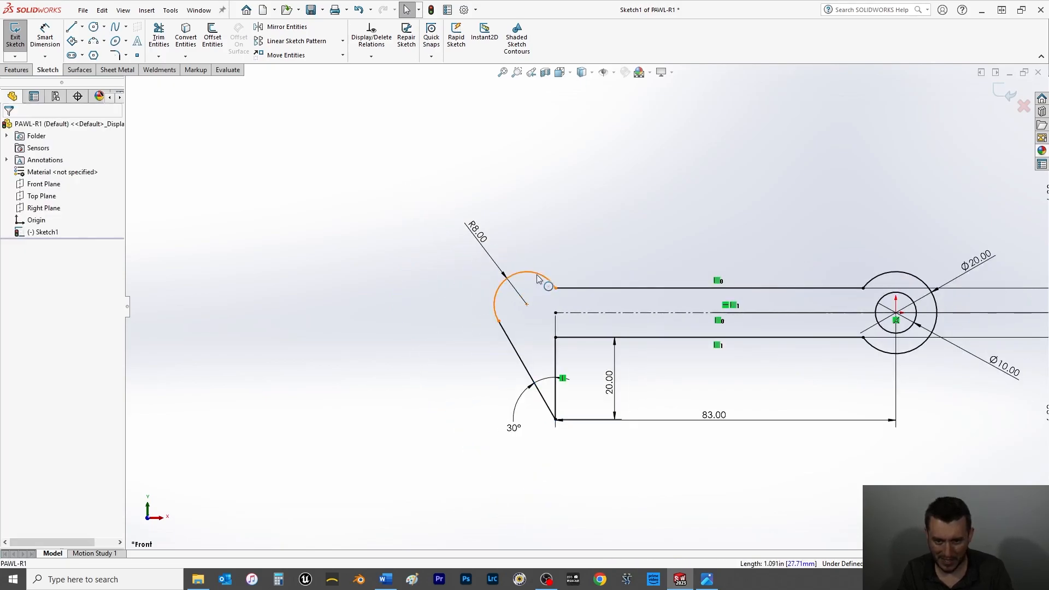
Delete the 8 mm radius hook arc from the sketch.
click(537, 282)
key(Delete)
click(475, 291)
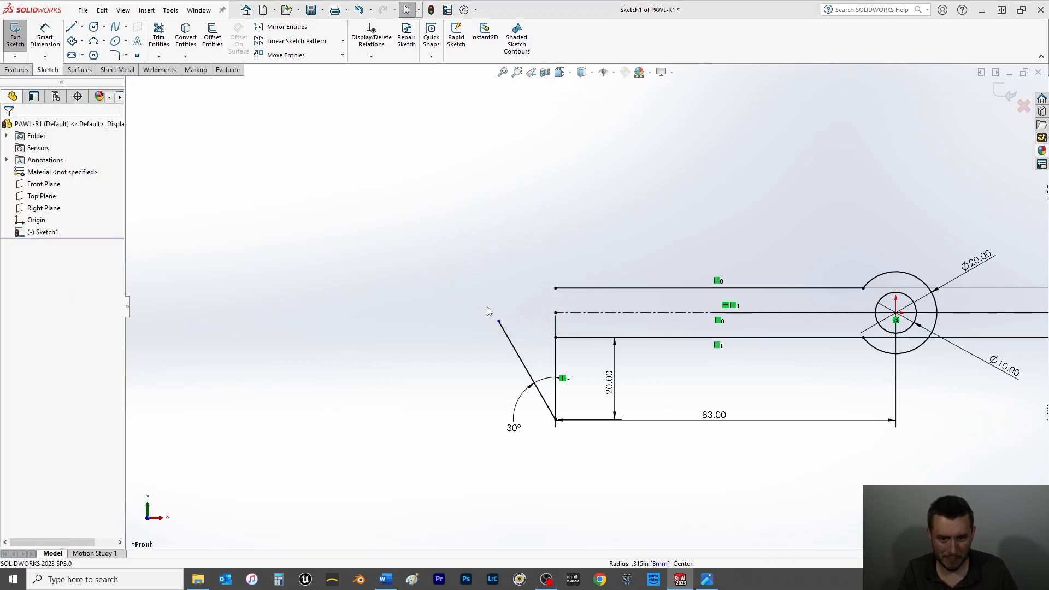
Shorten the slanted line and align its upper endpoint horizontally with the lower arm line's left end.
drag(498, 322, 516, 356)
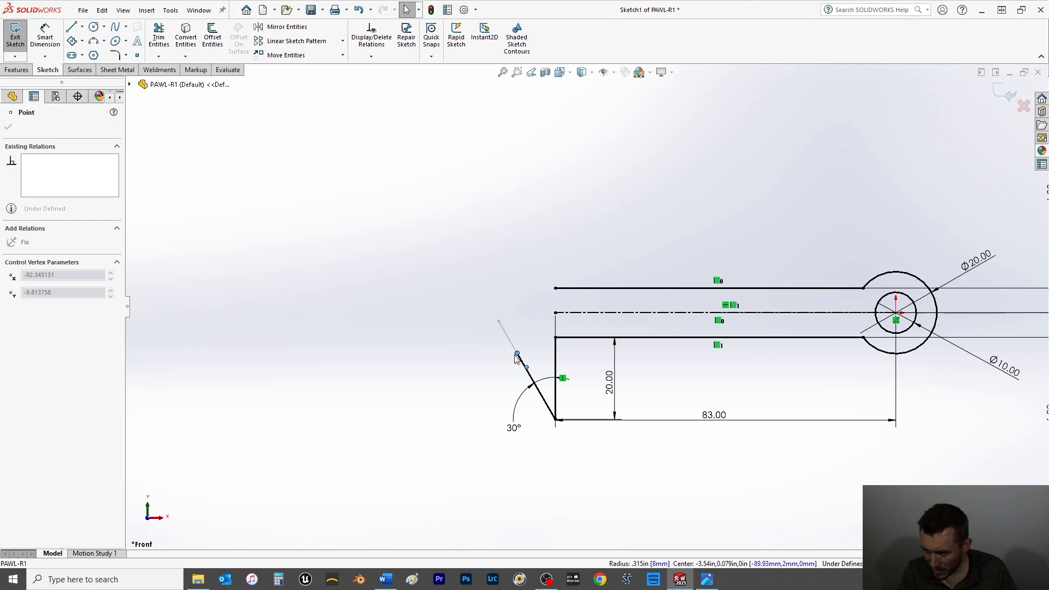
drag(515, 355, 512, 348)
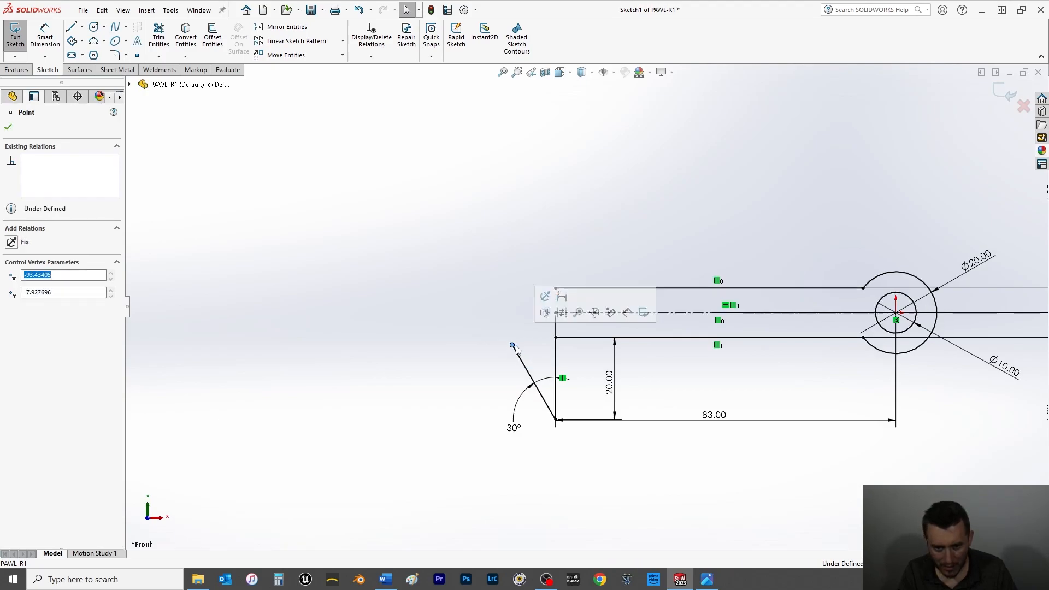
ctrl+click(555, 338)
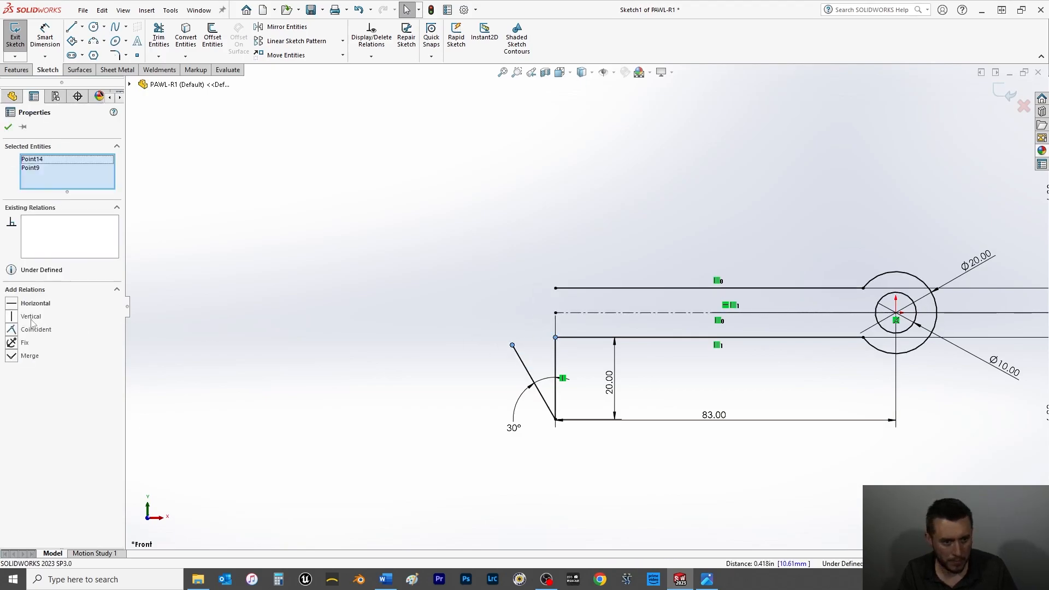
click(35, 303)
click(8, 127)
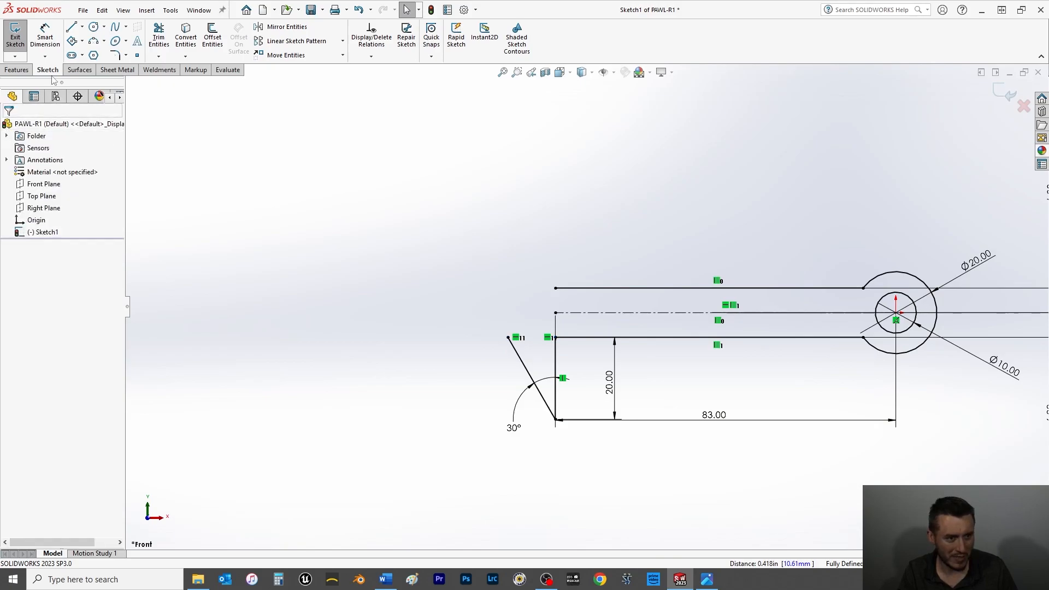
Draw a three-point arc of about 11.8 mm radius from the upper arm line's left end to the slanted line's upper end.
click(93, 41)
click(556, 288)
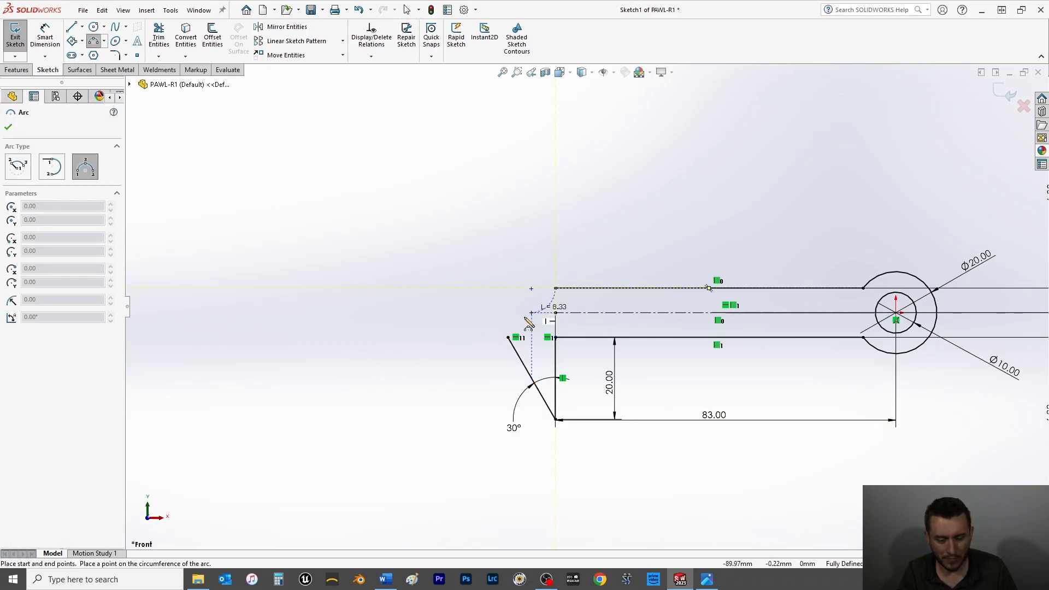
click(508, 337)
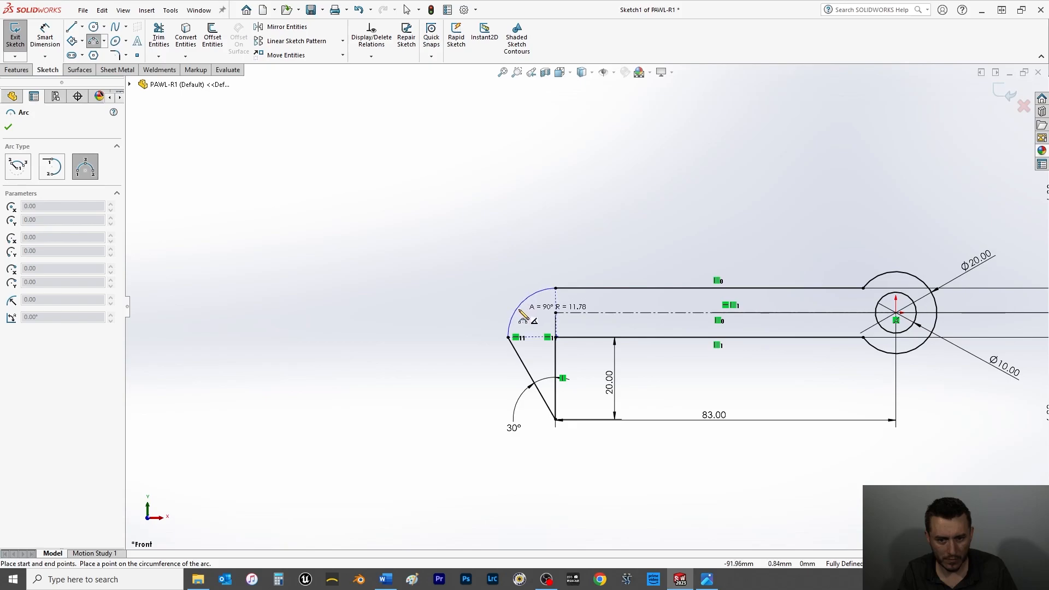
click(516, 313)
right_click(494, 288)
click(507, 295)
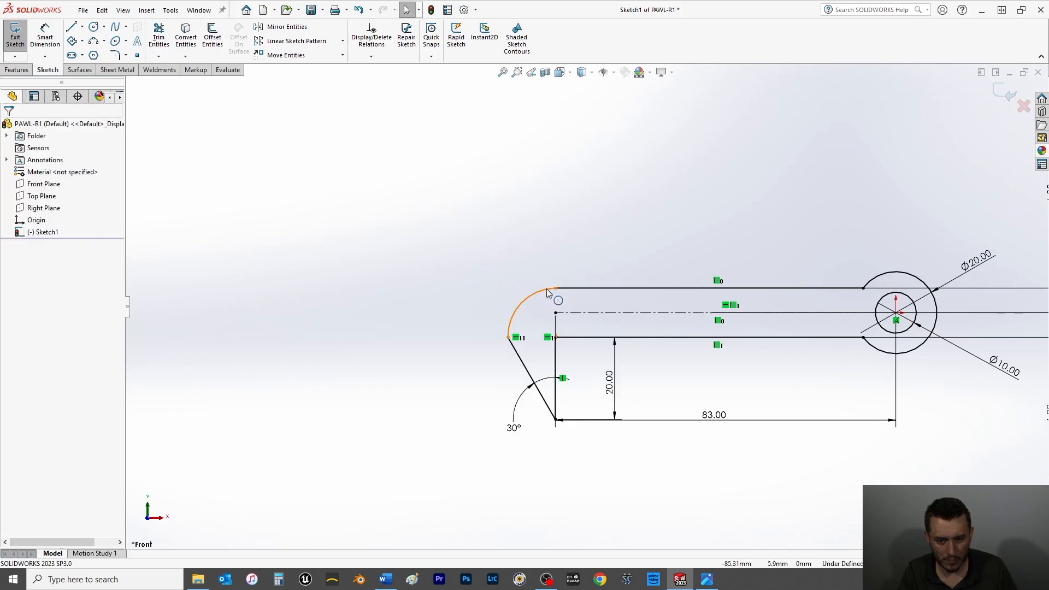
Make the new hook arc tangent to the slanted line.
click(48, 39)
key(Escape)
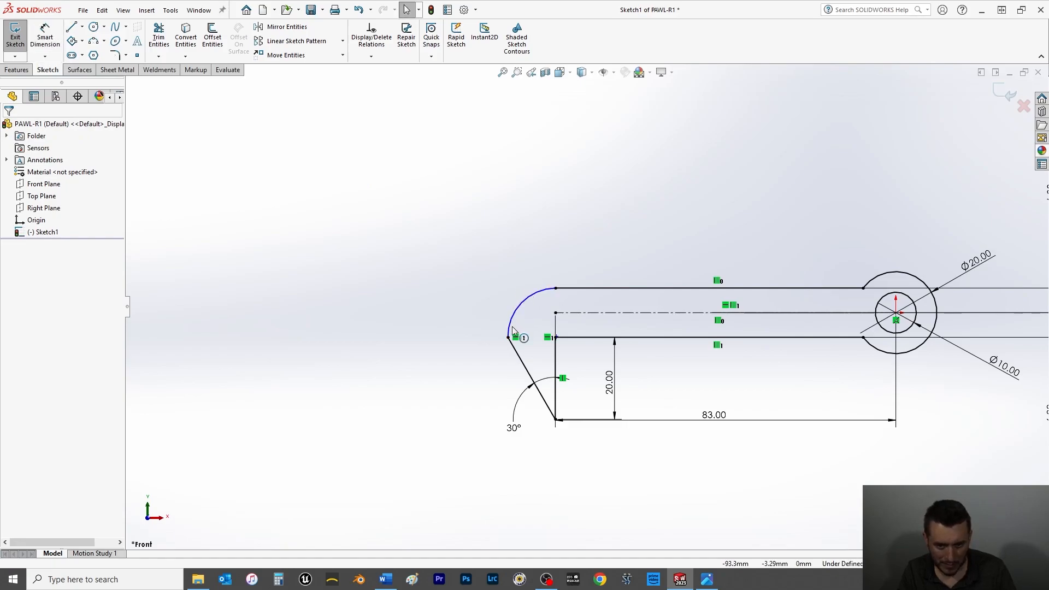
click(510, 326)
ctrl+click(514, 349)
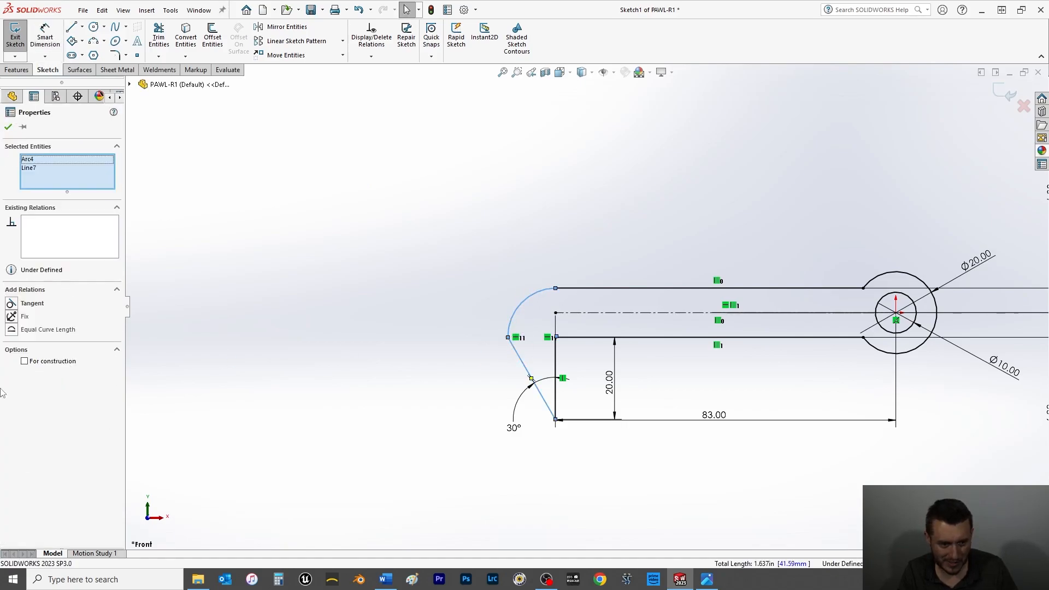
click(12, 304)
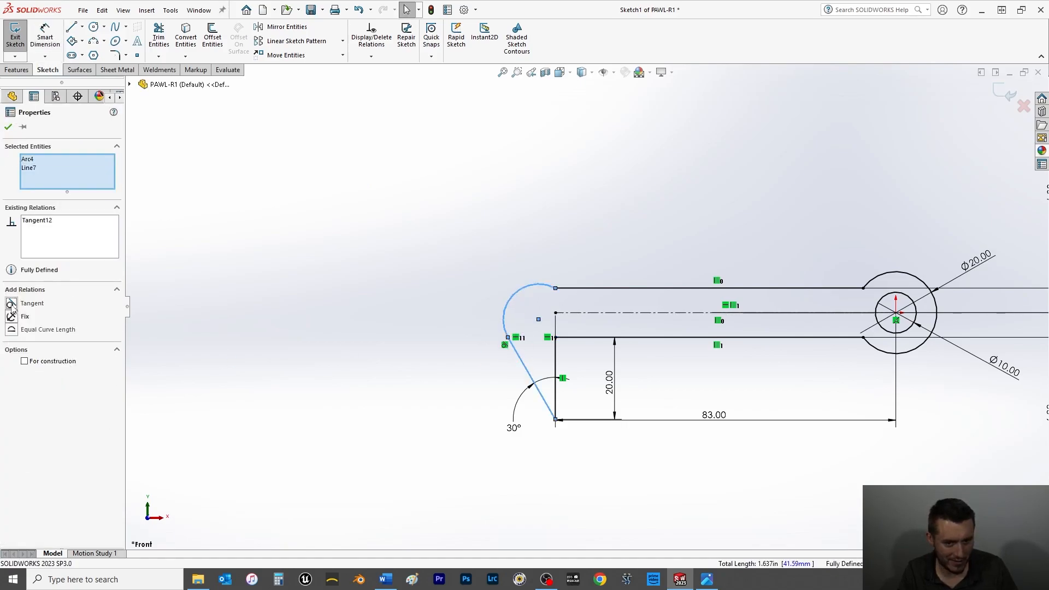
click(8, 128)
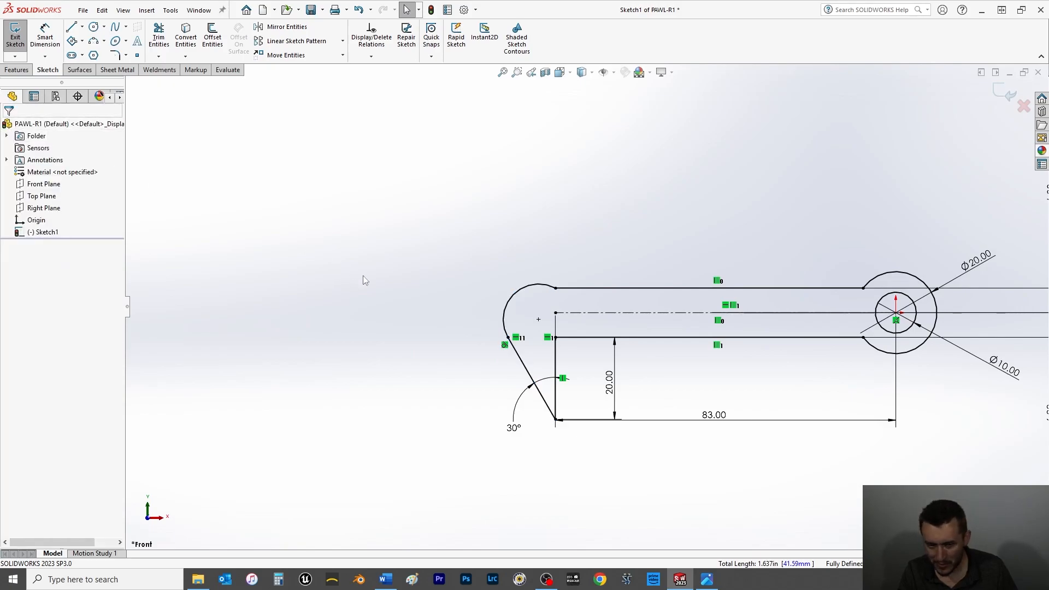
Delete the upper arm line and move the hook arc's freed upper endpoint to about X -89.8, Y 5.1 mm.
click(570, 288)
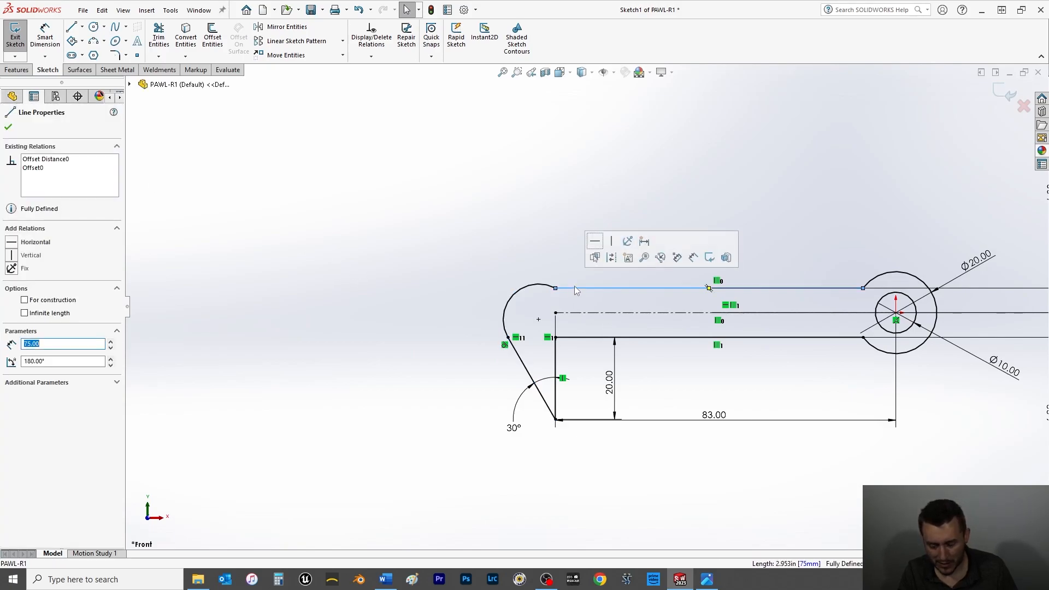
key(Delete)
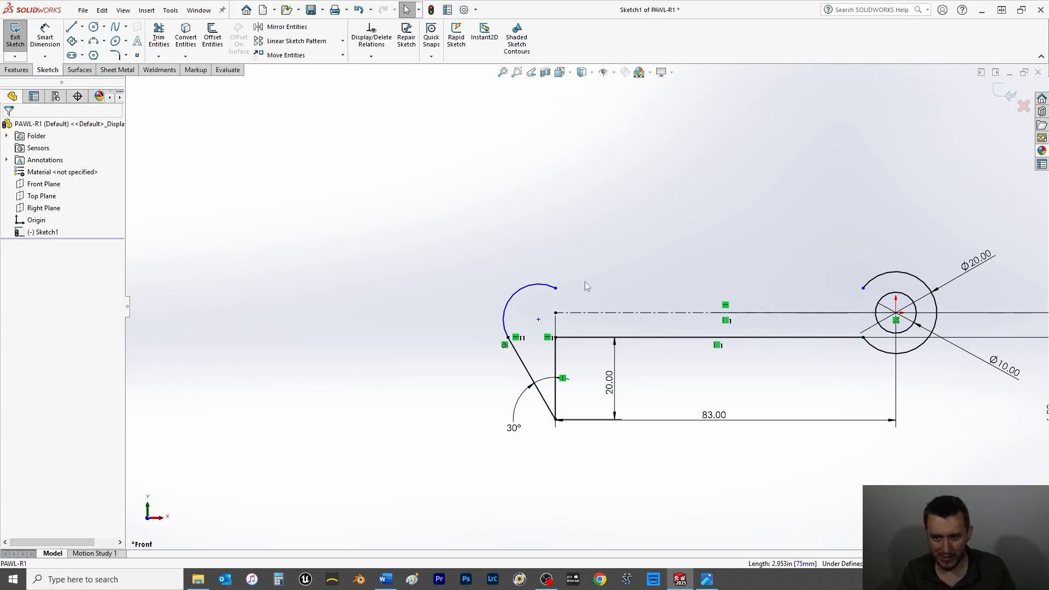
drag(556, 289, 528, 295)
click(802, 257)
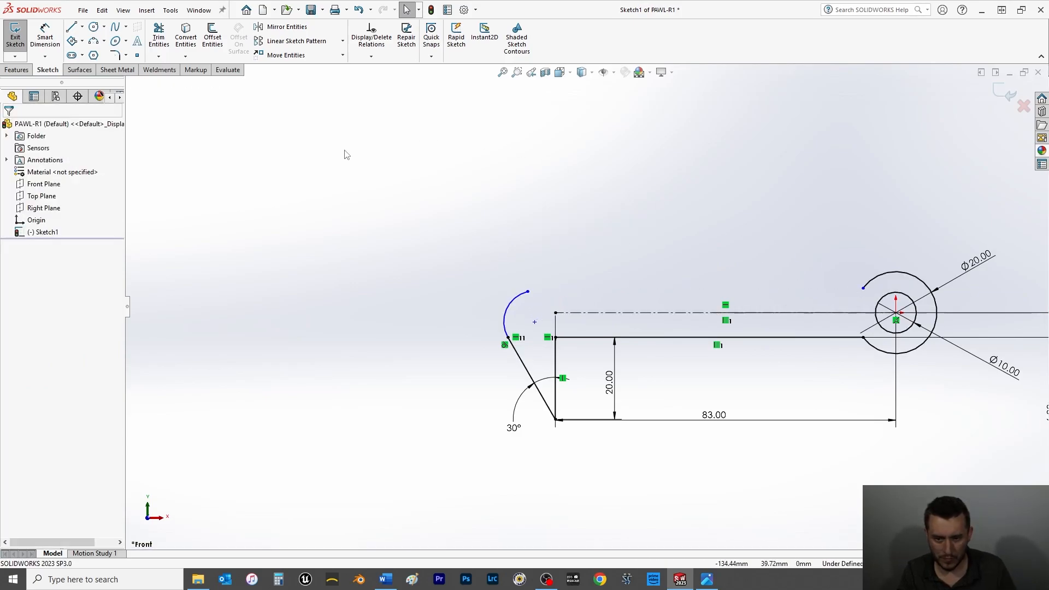
Draw a horizontal line from the open upper end of the 20 mm pivot arc towards the hook, stopping at about X -85 mm.
click(71, 27)
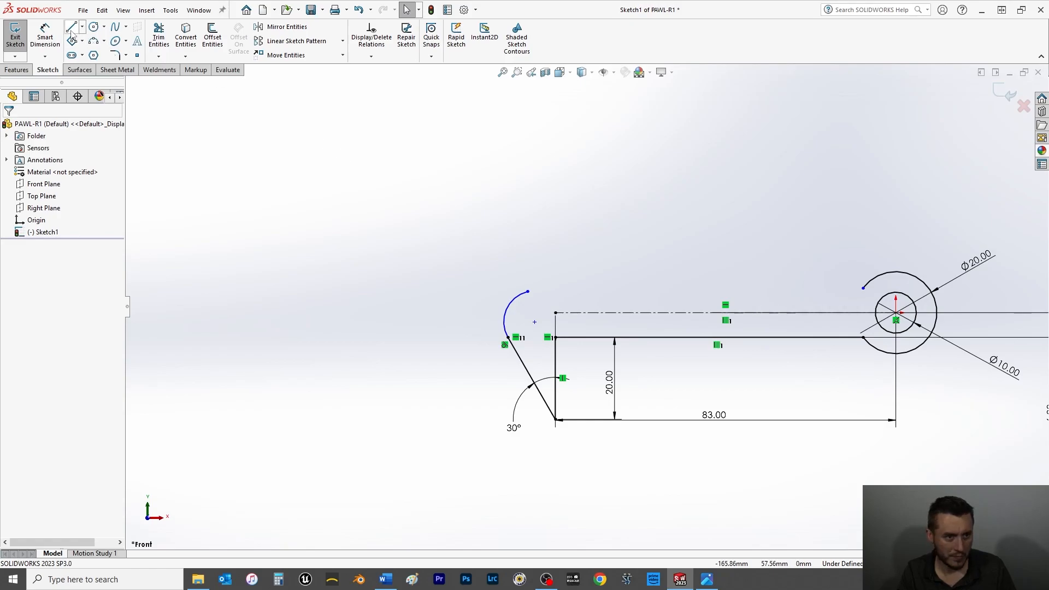
click(863, 288)
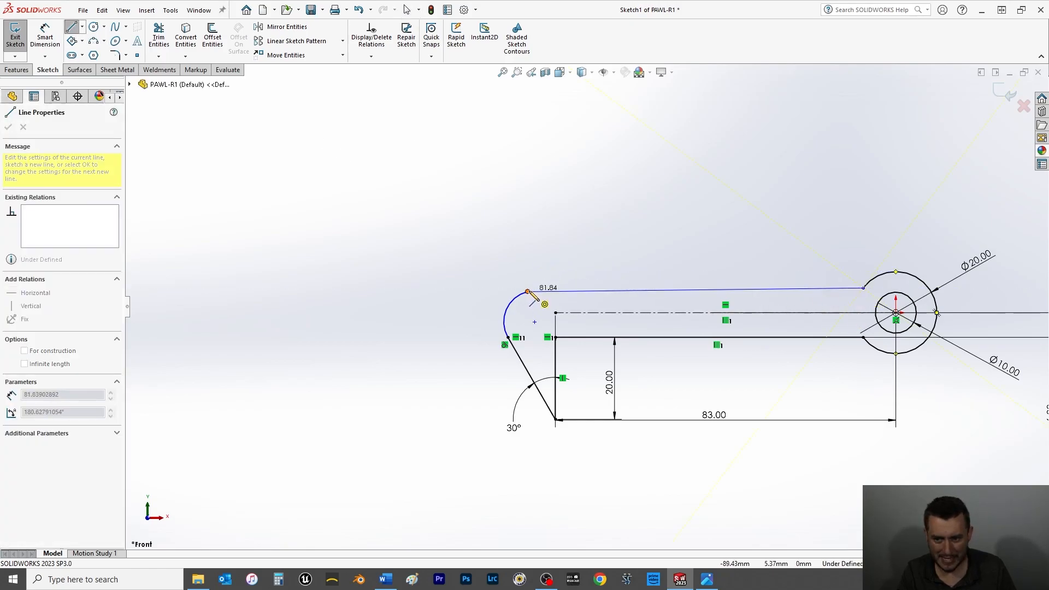
click(548, 289)
right_click(523, 258)
click(550, 266)
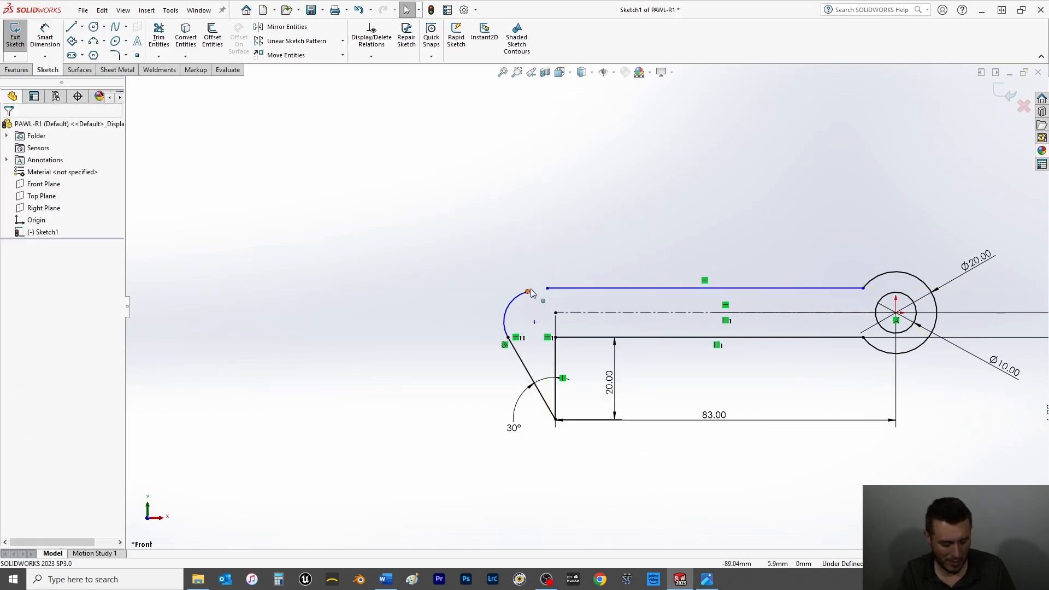
Merge the new upper line's left endpoint with the hook arc's upper endpoint.
click(528, 292)
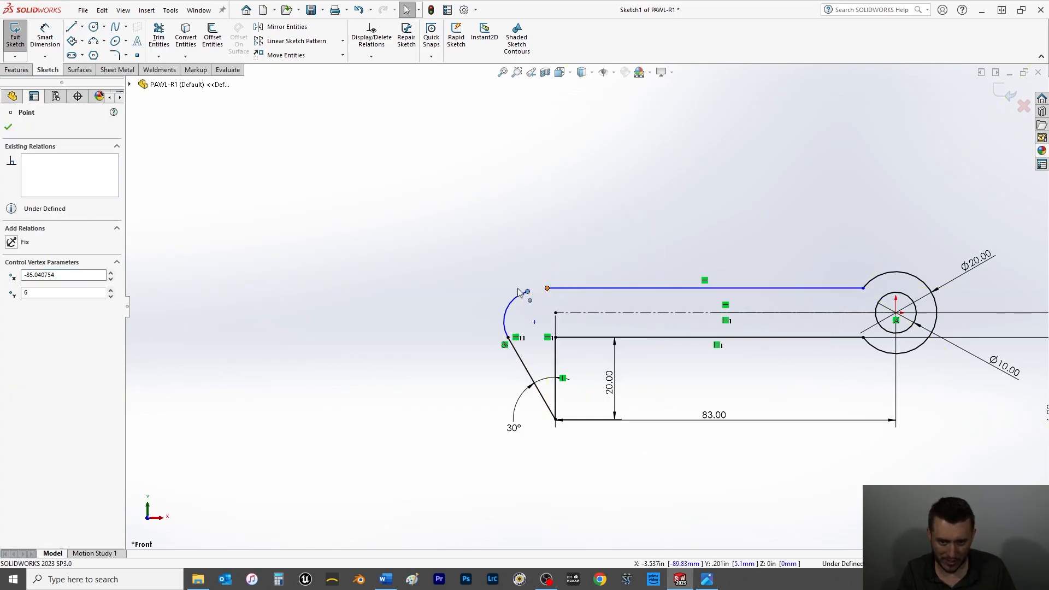
ctrl+click(548, 288)
click(12, 355)
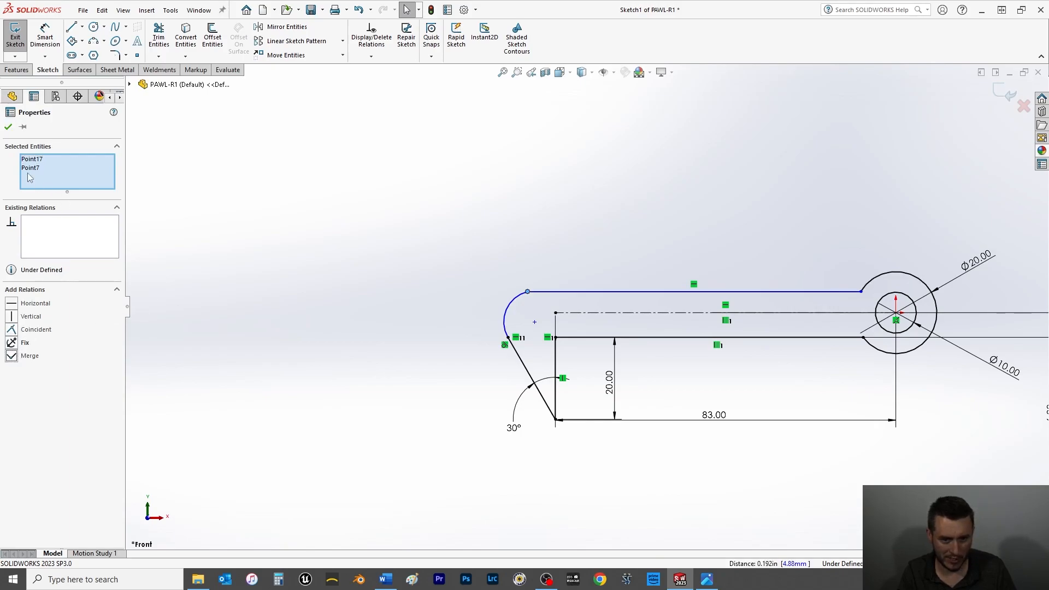
click(8, 127)
click(43, 37)
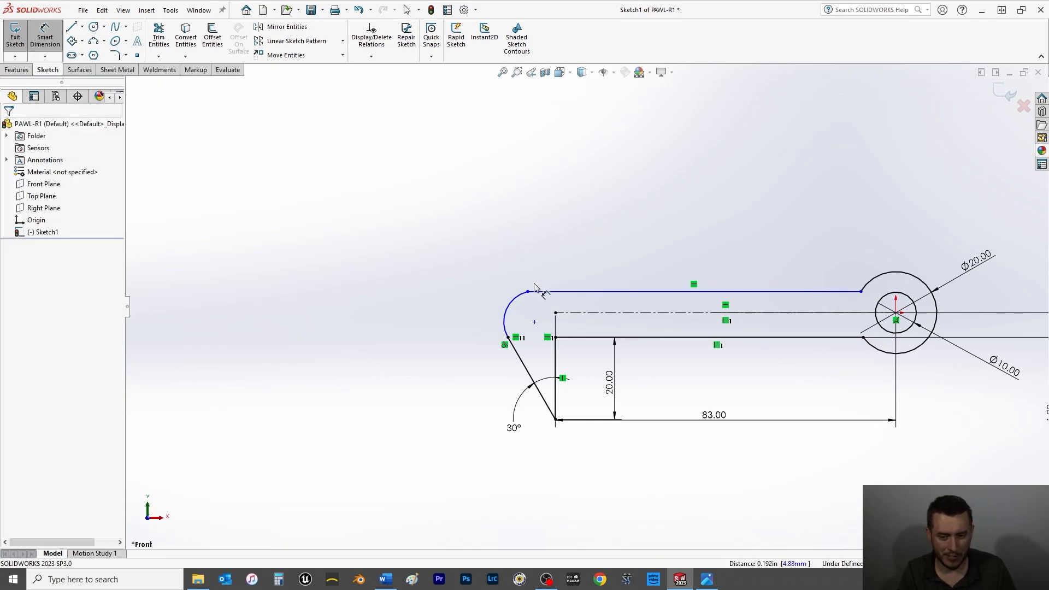
Dimension the vertical distance between the arm's upper and lower horizontal lines at 12 mm.
click(603, 293)
click(601, 337)
click(410, 304)
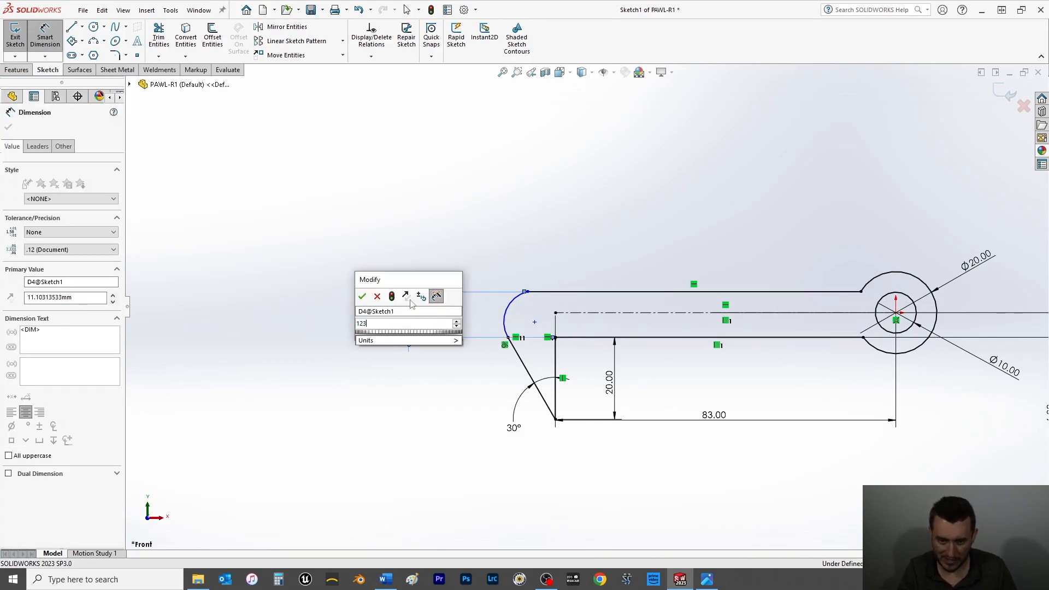
text(12)
key(Return)
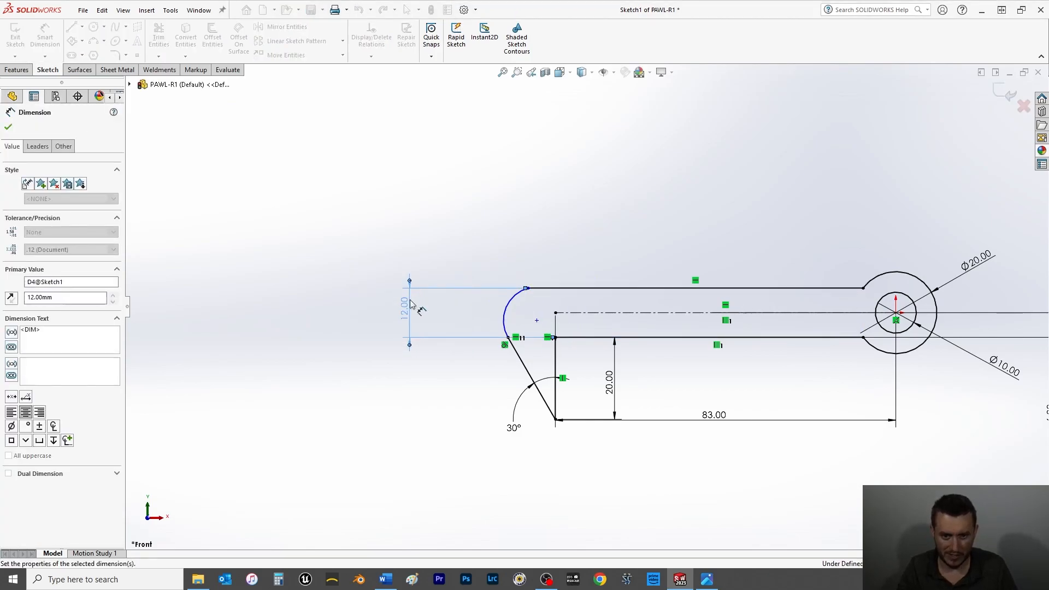
click(8, 127)
key(Escape)
Make the upper arm line tangent to the hook arc.
click(535, 288)
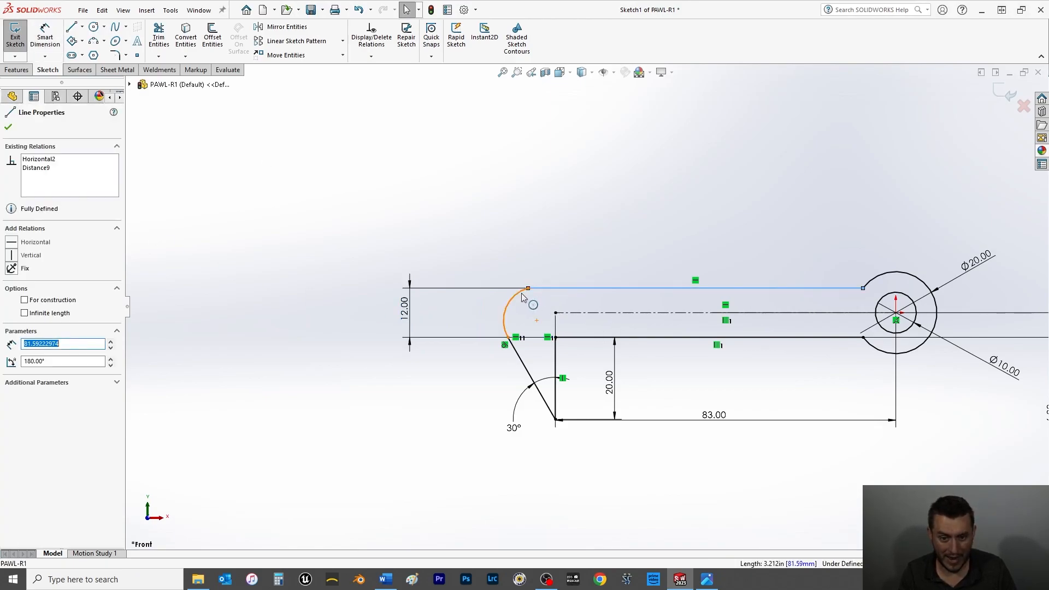
ctrl+click(518, 294)
click(10, 303)
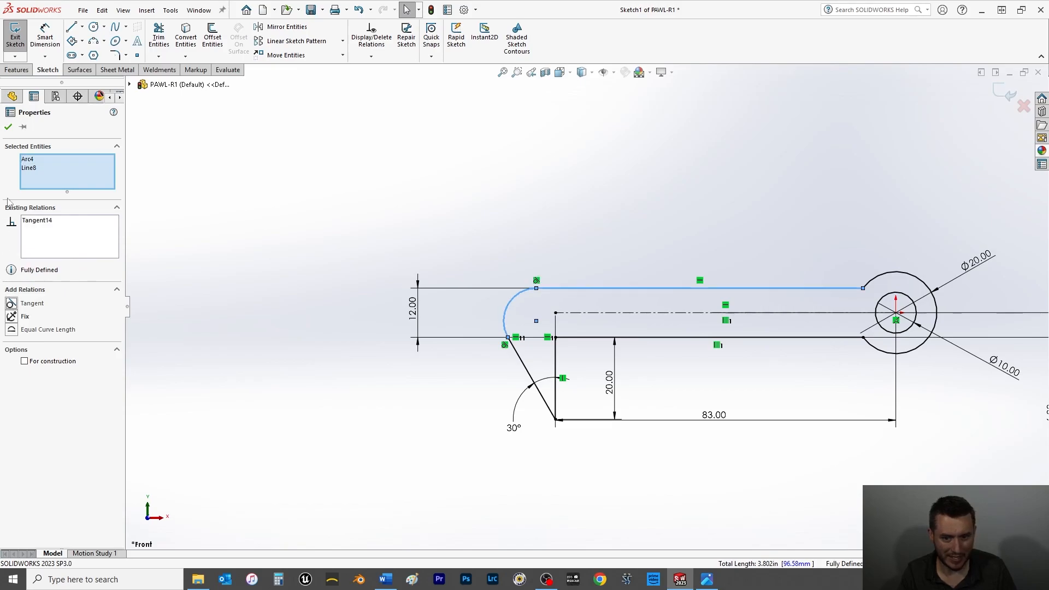
click(8, 126)
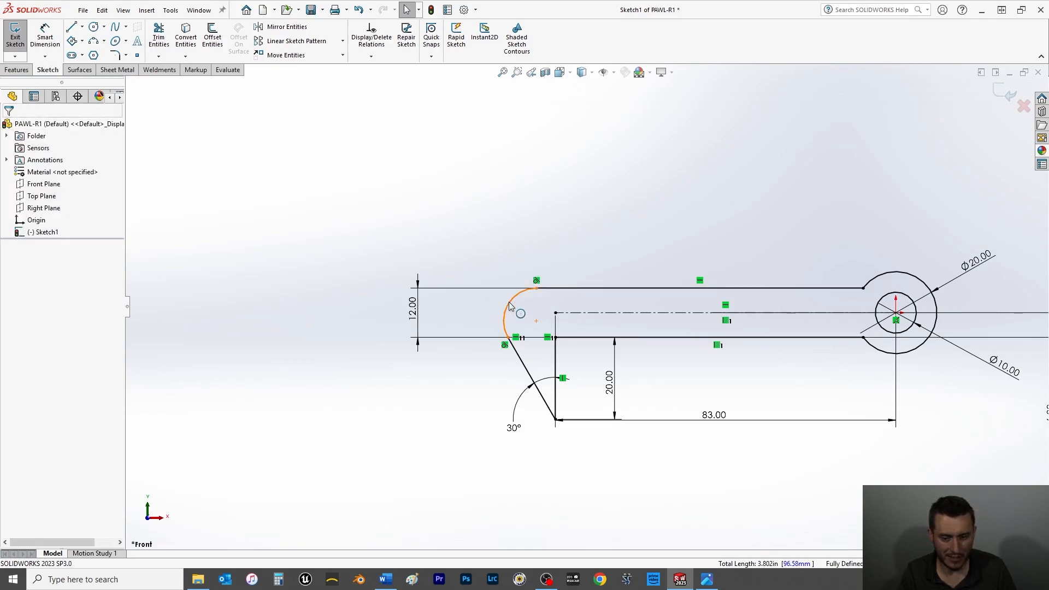
Add a driven radius dimension to the hook arc, placed above and outside the hook.
click(45, 37)
click(514, 299)
click(430, 236)
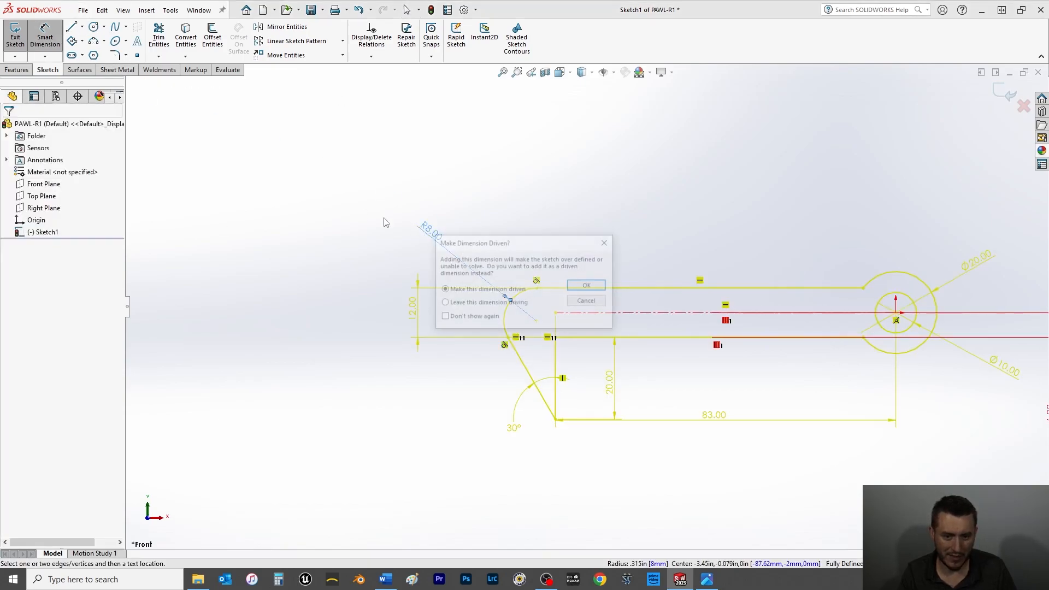
click(589, 287)
click(430, 235)
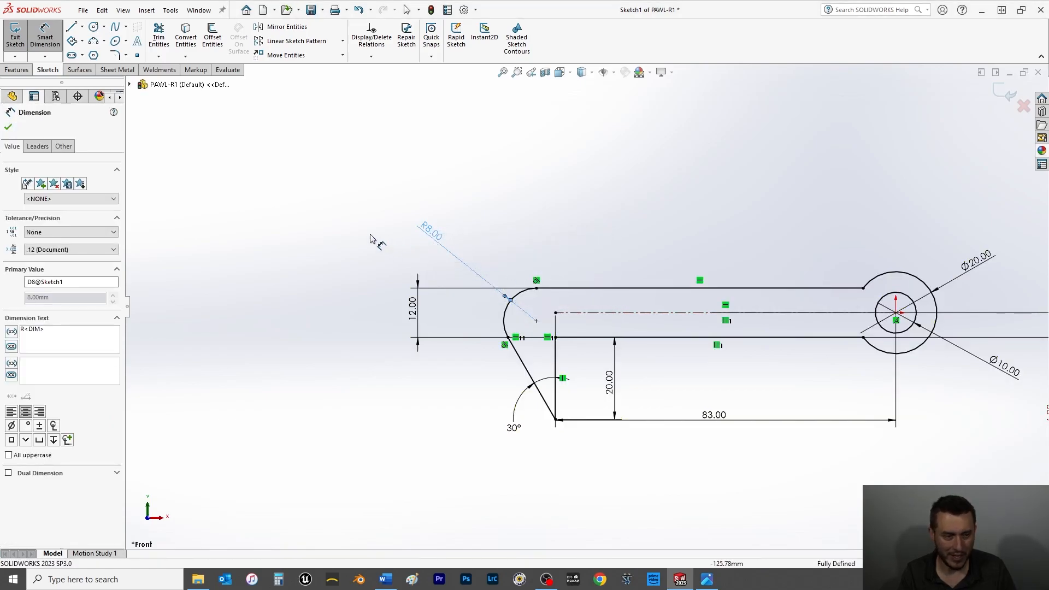
Extrude the pawl profile as a boss, mid plane from the sketch plane, with a depth of 15 mm.
scroll(457, 321, up, 3)
scroll(724, 326, down, 2)
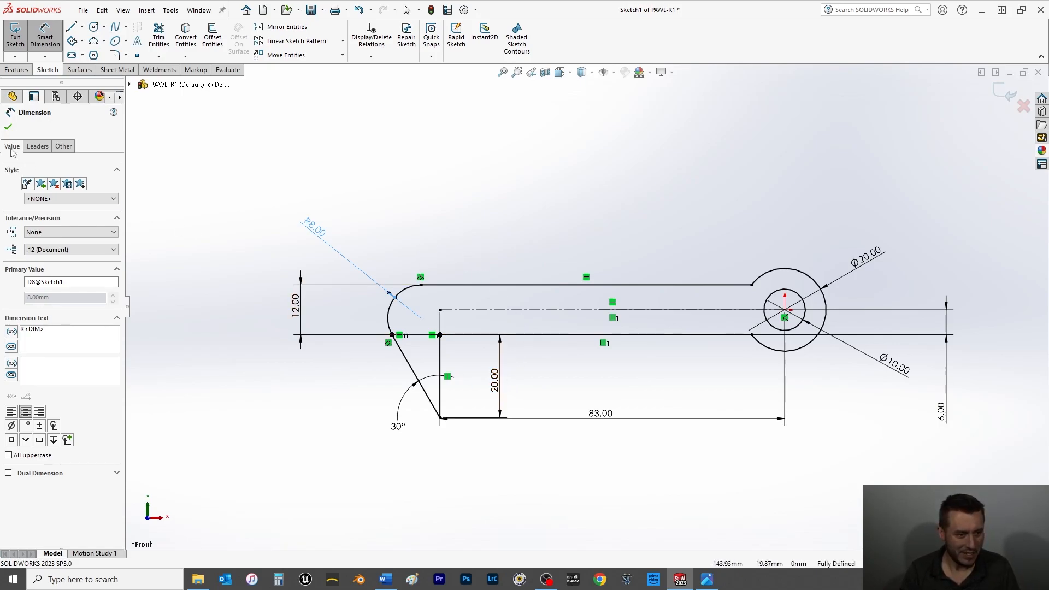
click(16, 70)
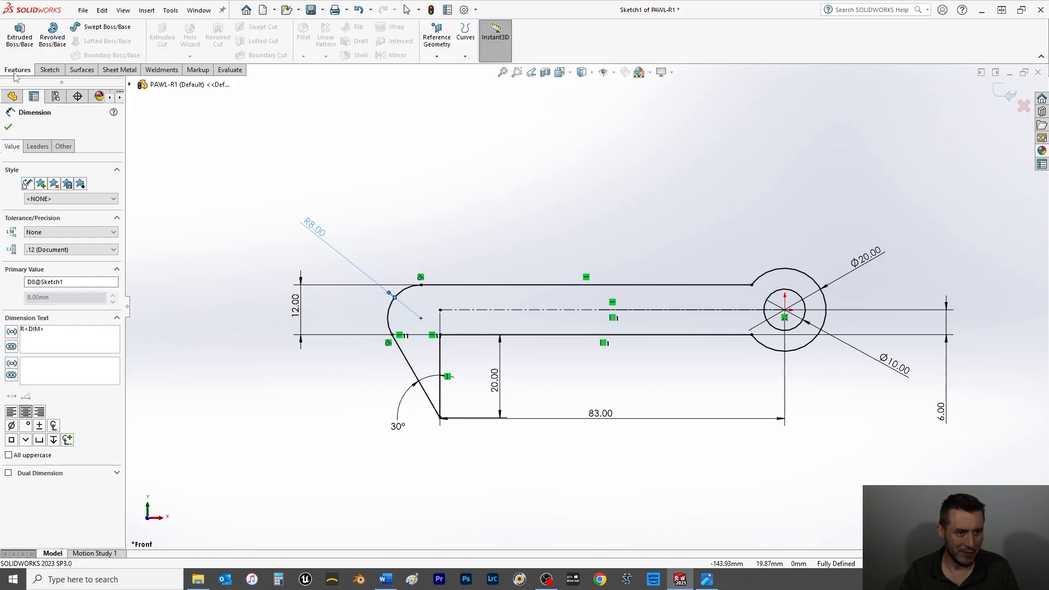
click(19, 41)
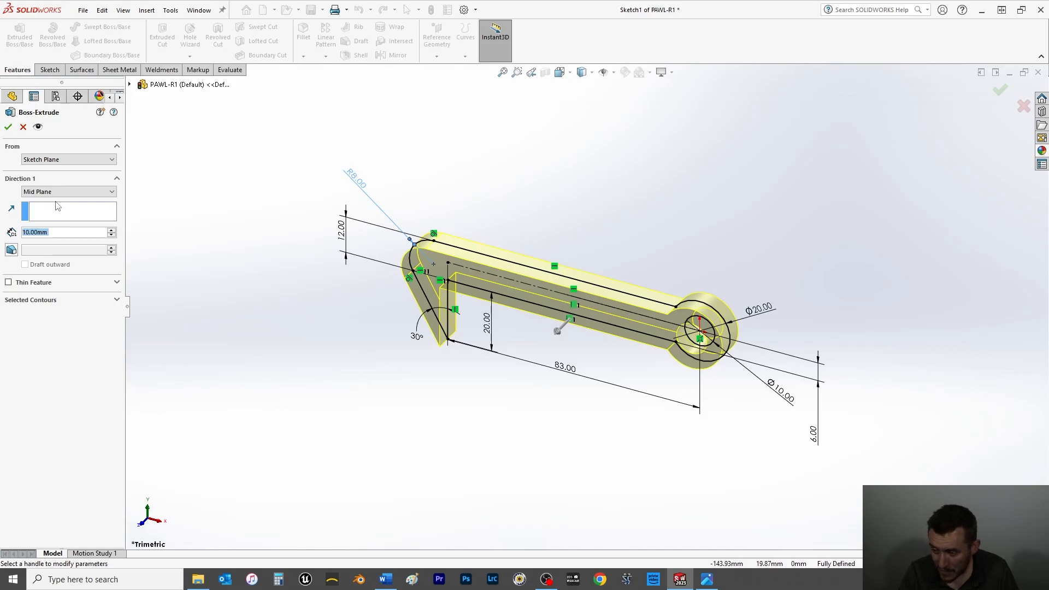
text(15)
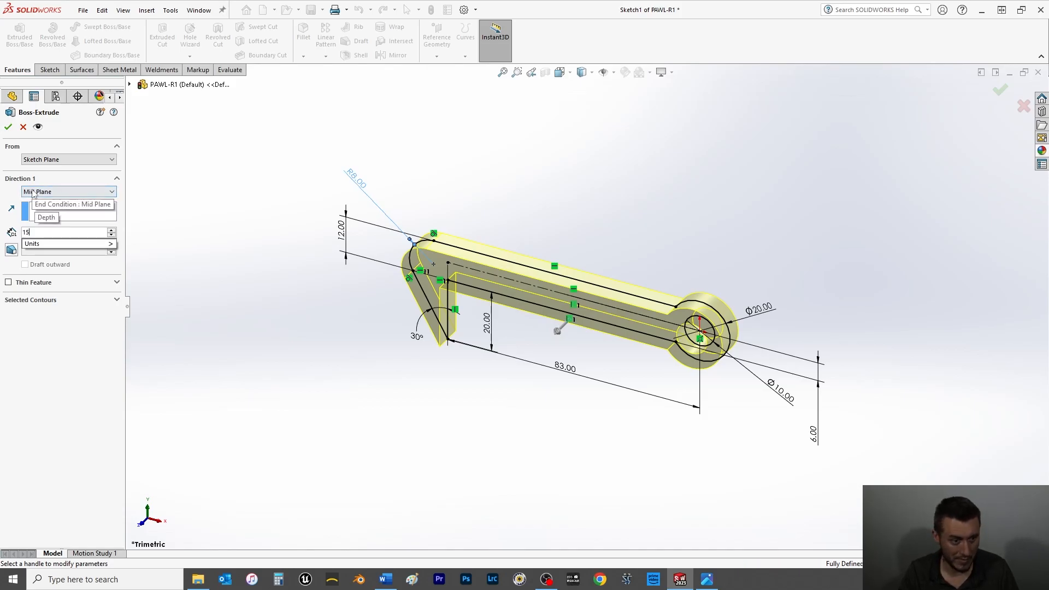
key(Return)
click(8, 126)
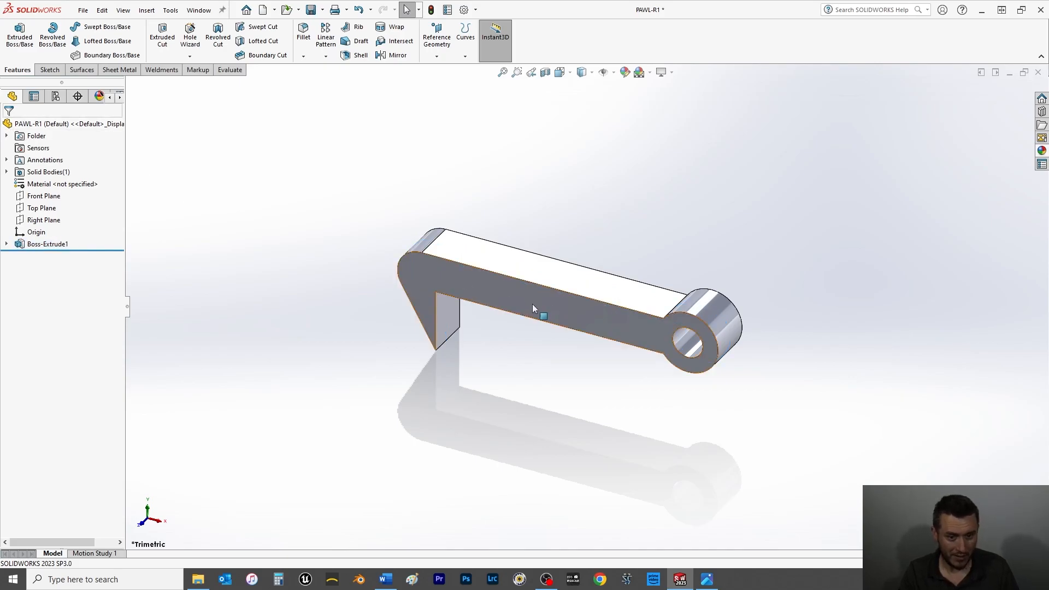
Colour the whole pawl part light green (RGB 192, 255, 192) in all display states and save the part.
right_click(569, 309)
click(661, 277)
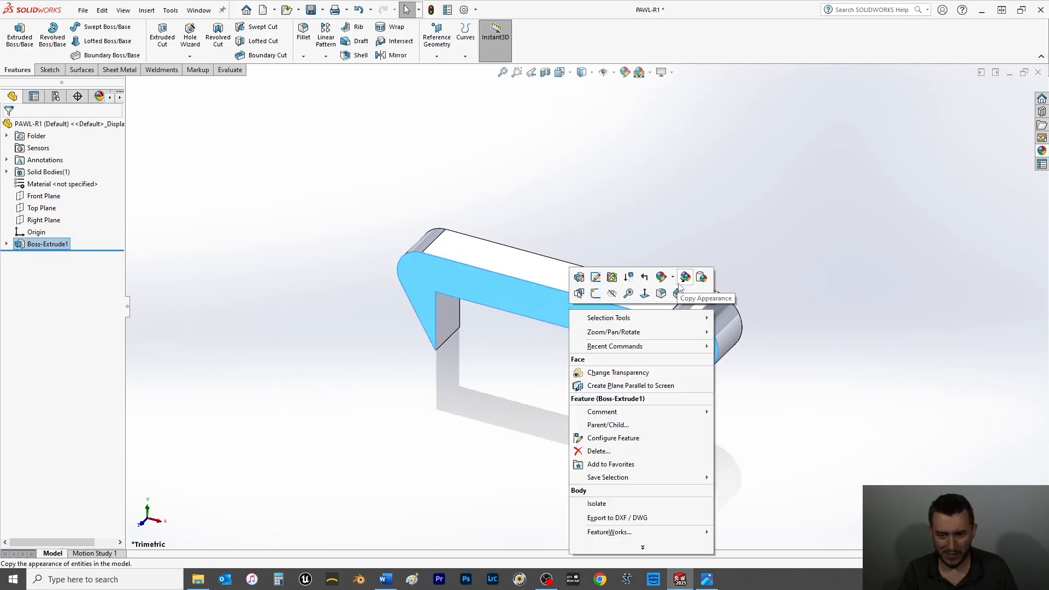
click(718, 337)
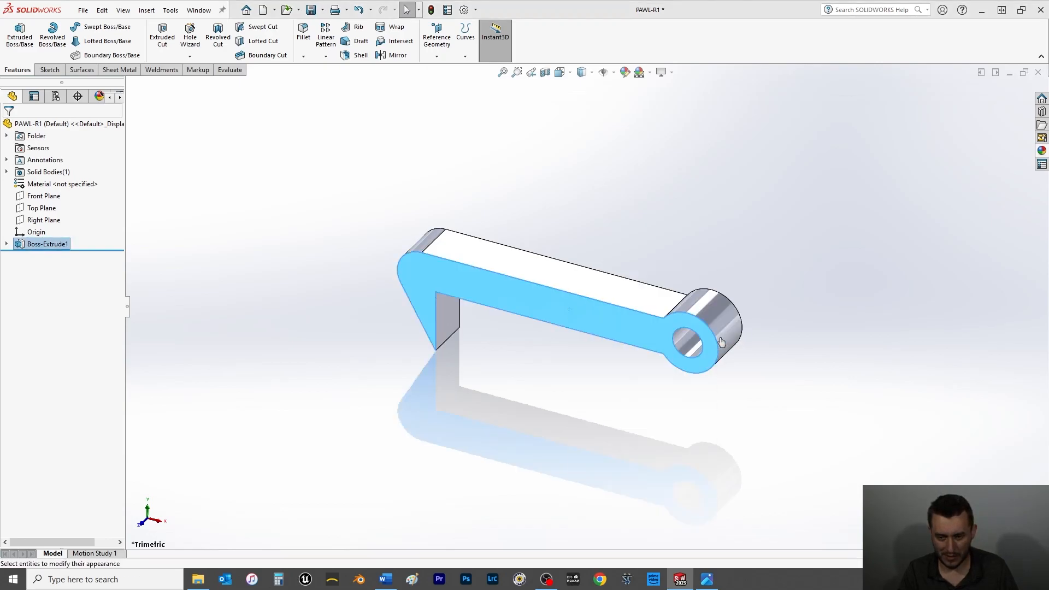
click(86, 345)
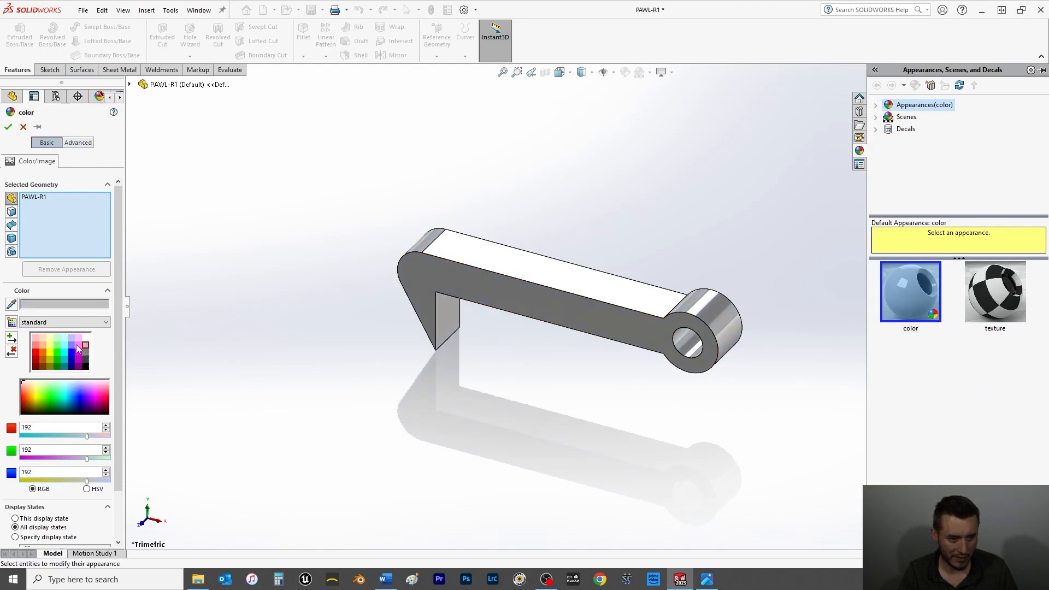
click(57, 338)
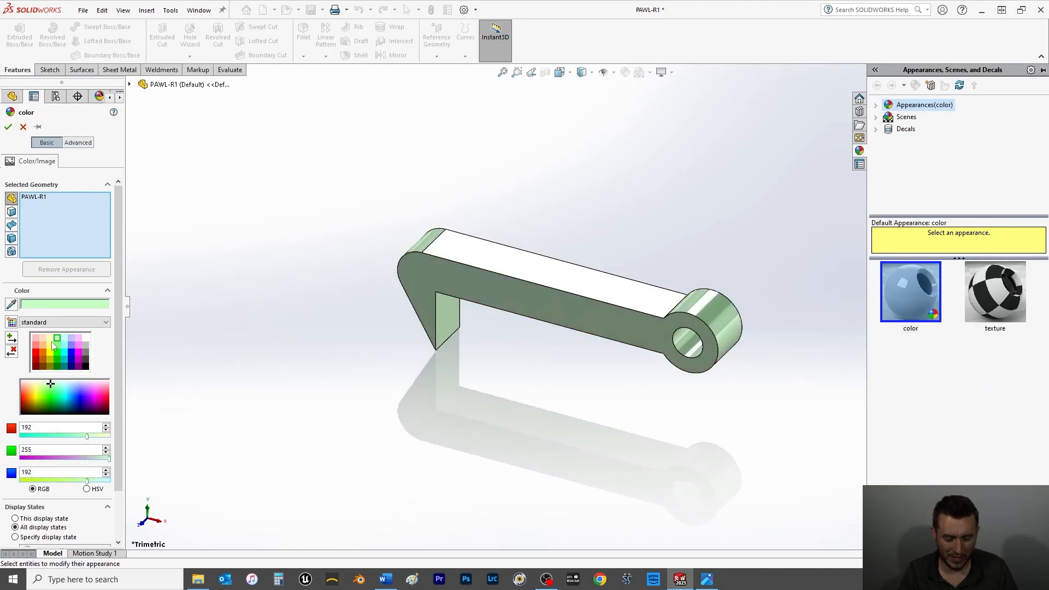
click(11, 129)
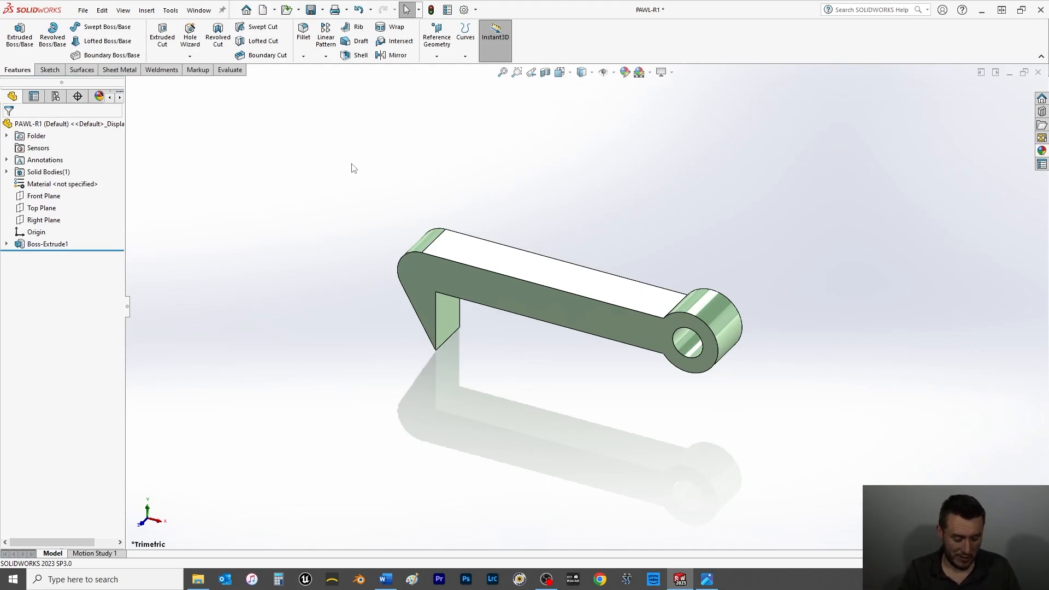
key(ctrl+s)
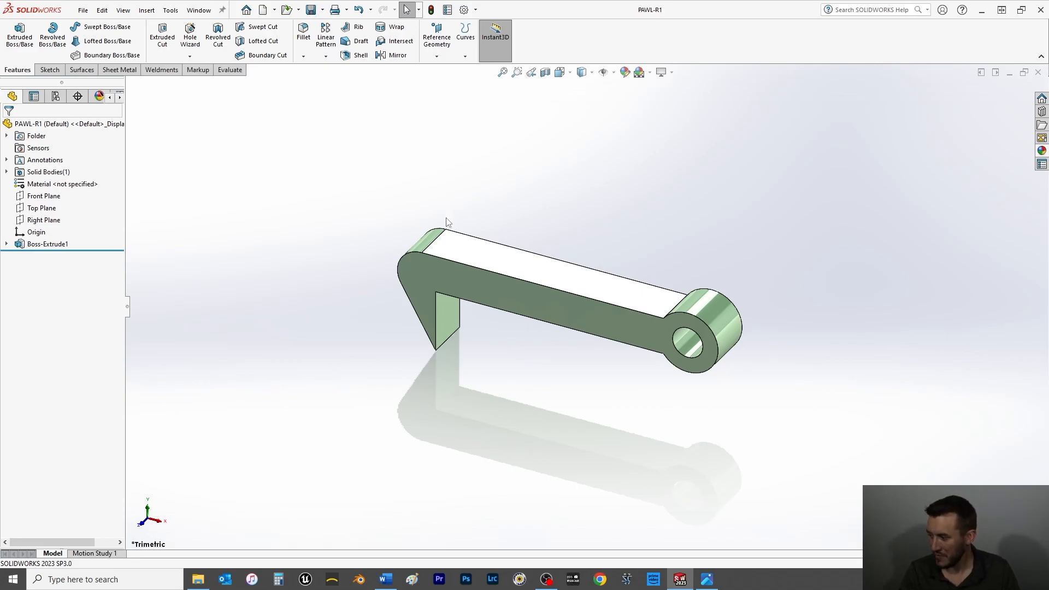